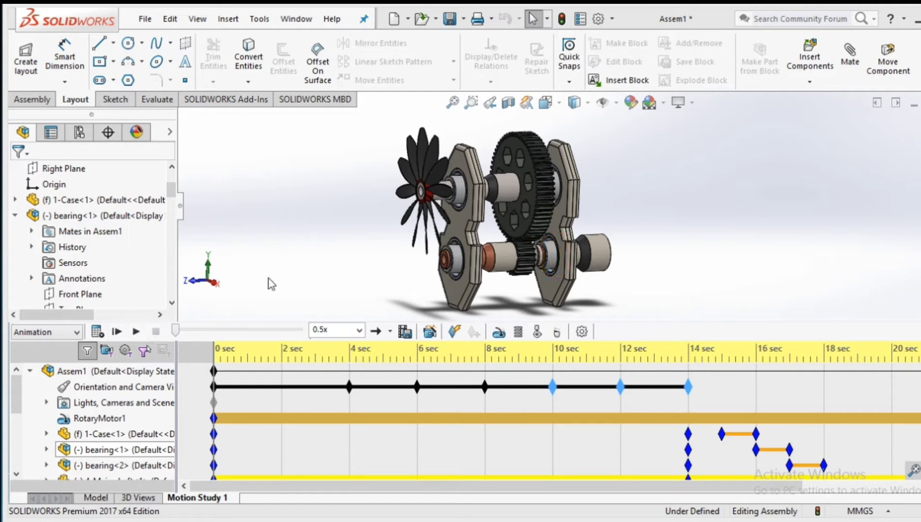
- Play Motion Study 1's exploded-view animation and orbit the gearbox while it runs
click(135, 332)
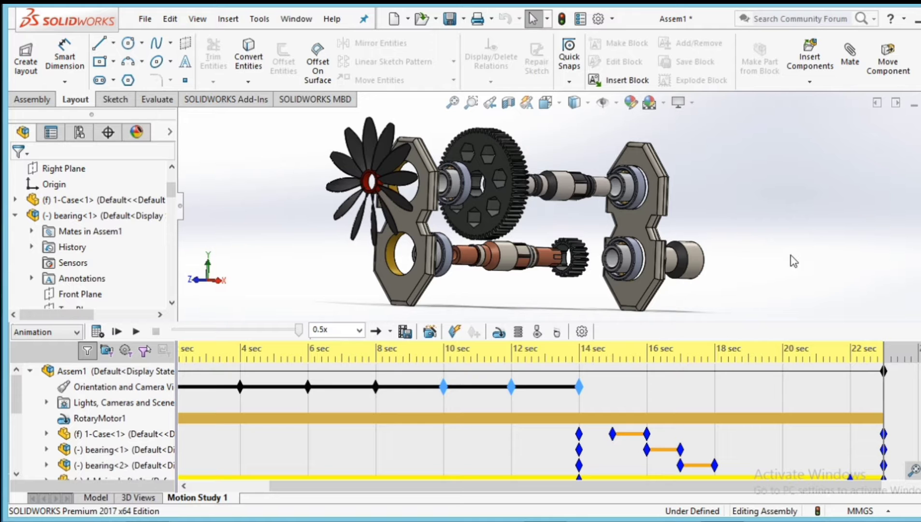
mouse_move(767, 265)
middle_down()
mouse_move(726, 290)
mouse_move(739, 297)
mouse_move(744, 288)
middle_up()
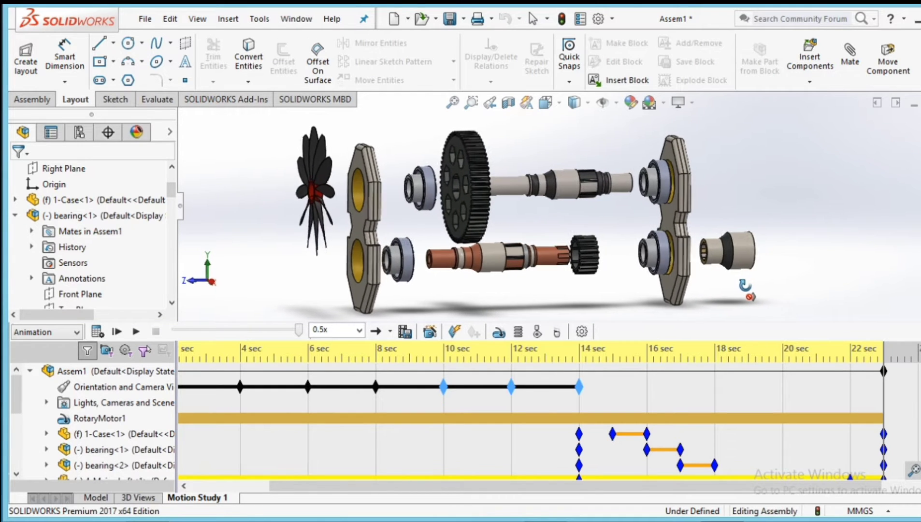
middle_drag(744, 288, 749, 297)
key(Escape)
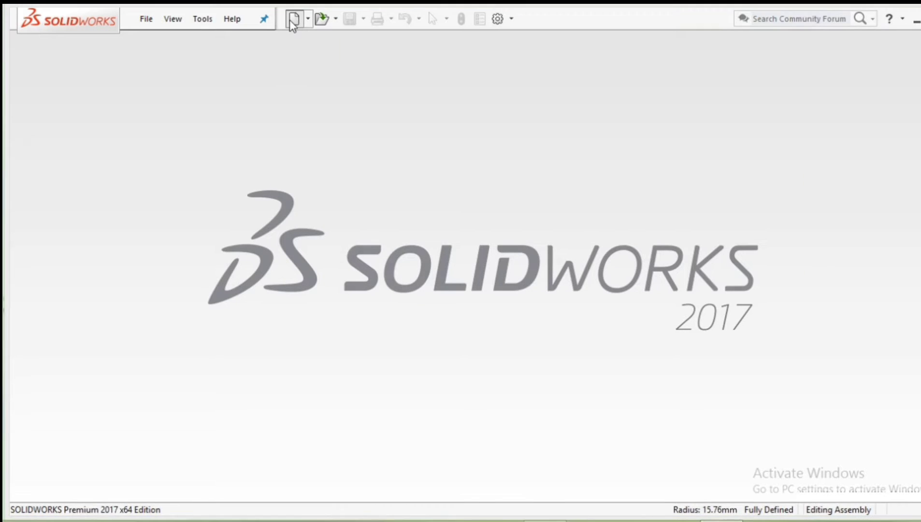
- Create new assembly Assem5 with the Case part placed at the origin as the fixed component
click(293, 19)
click(622, 377)
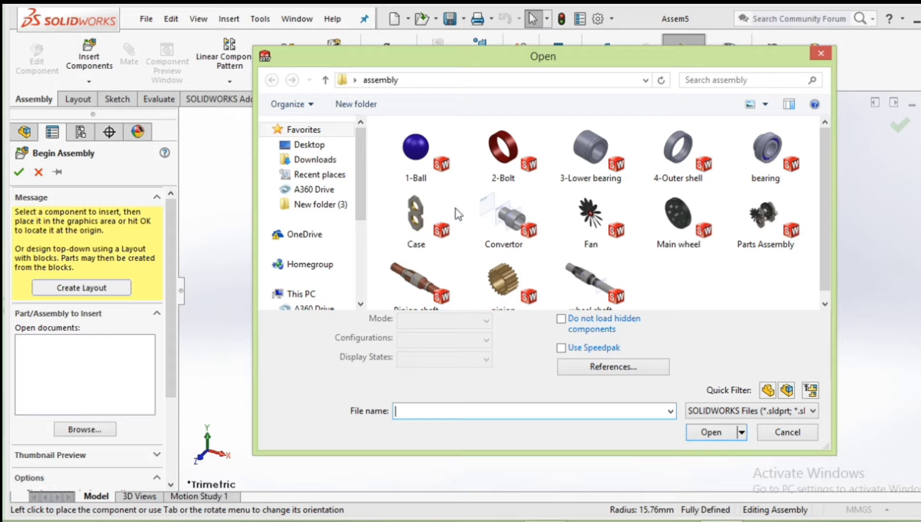
double_click(410, 239)
click(709, 410)
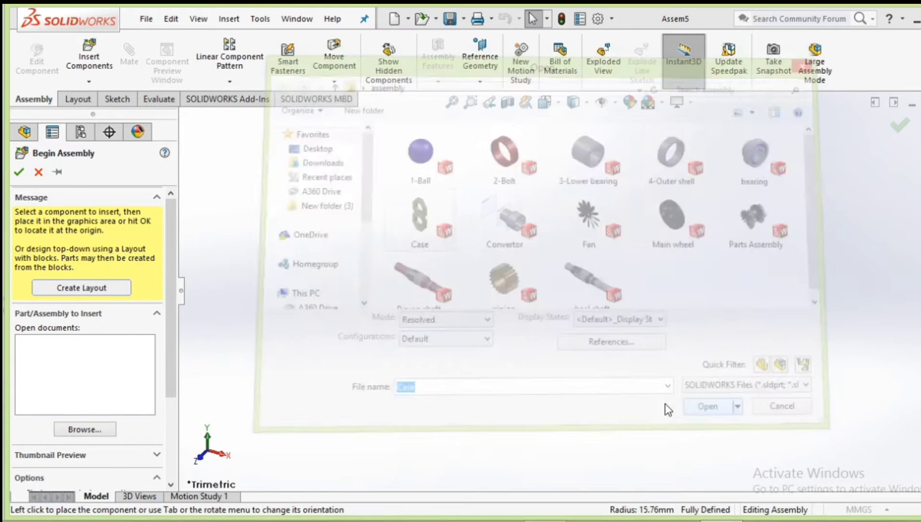
click(443, 304)
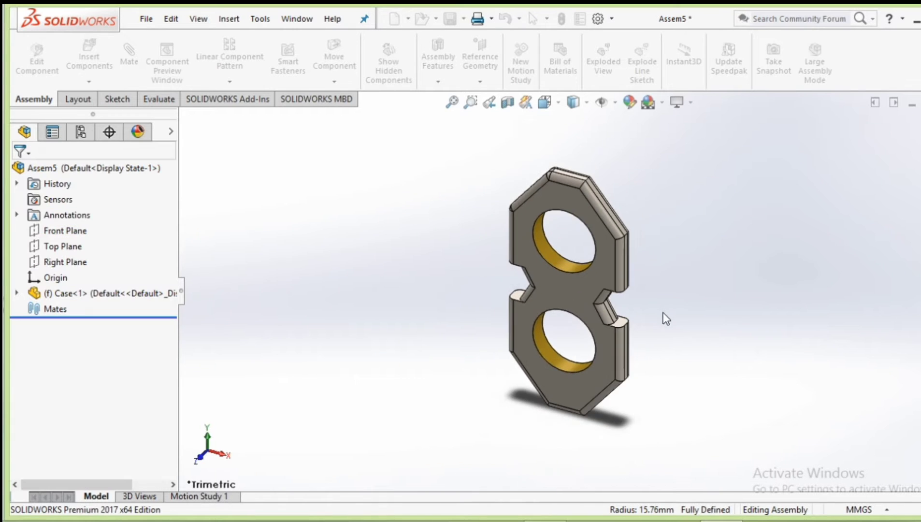
mouse_move(663, 303)
middle_down()
mouse_move(618, 314)
mouse_move(656, 341)
mouse_move(566, 314)
mouse_move(627, 317)
mouse_move(601, 314)
middle_up()
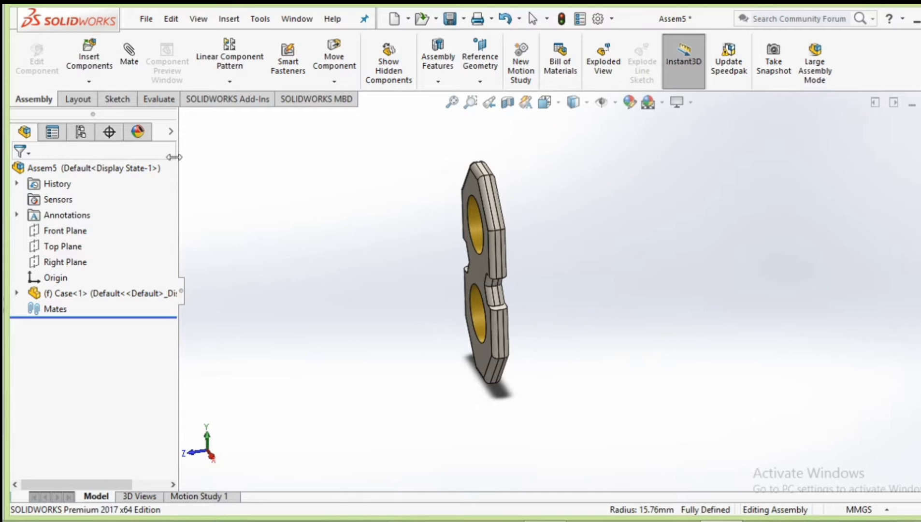
- Insert two copies of the bearing part, placing them beside the Case plate
click(92, 72)
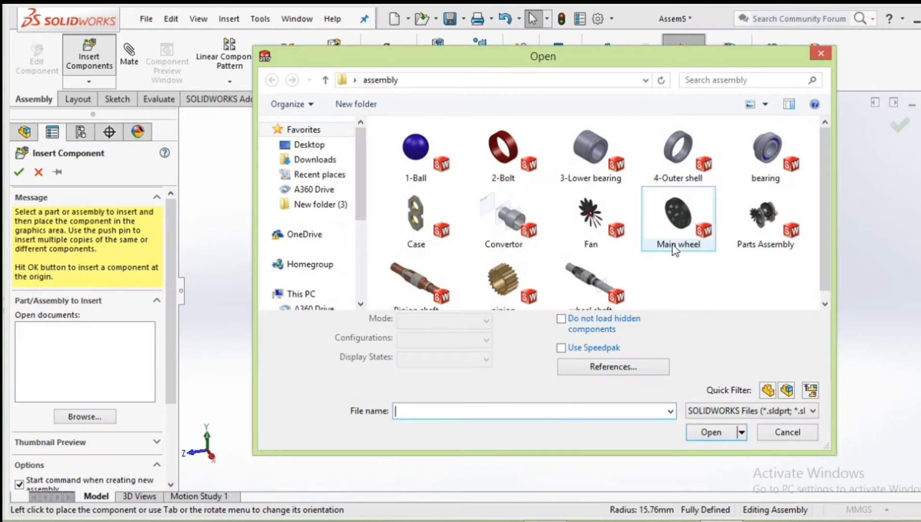
click(762, 154)
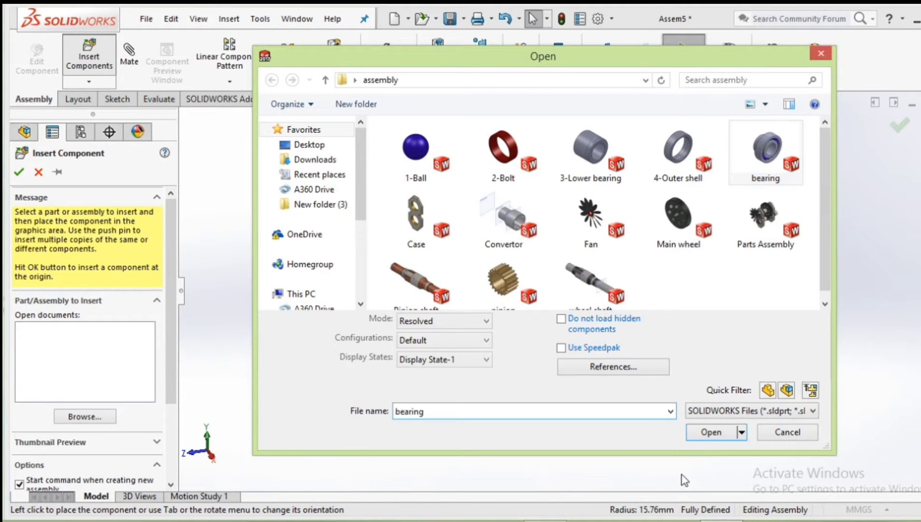
click(710, 433)
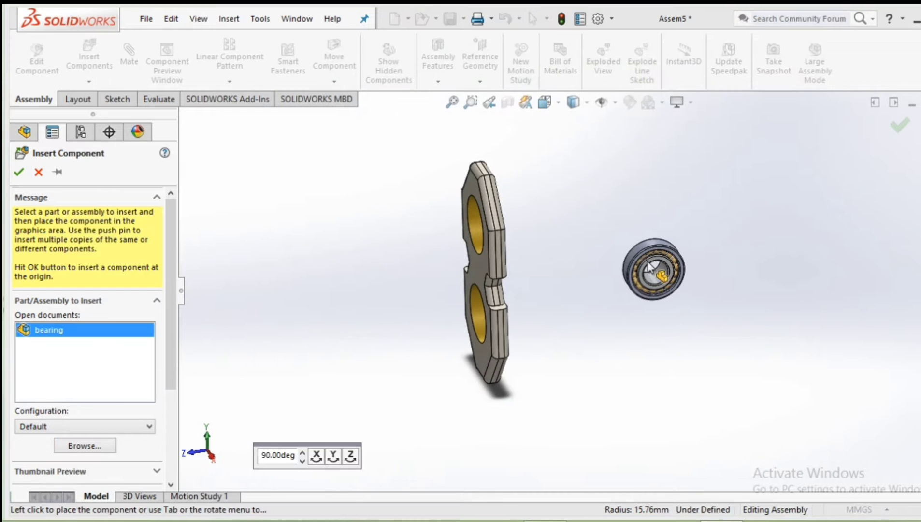
click(612, 230)
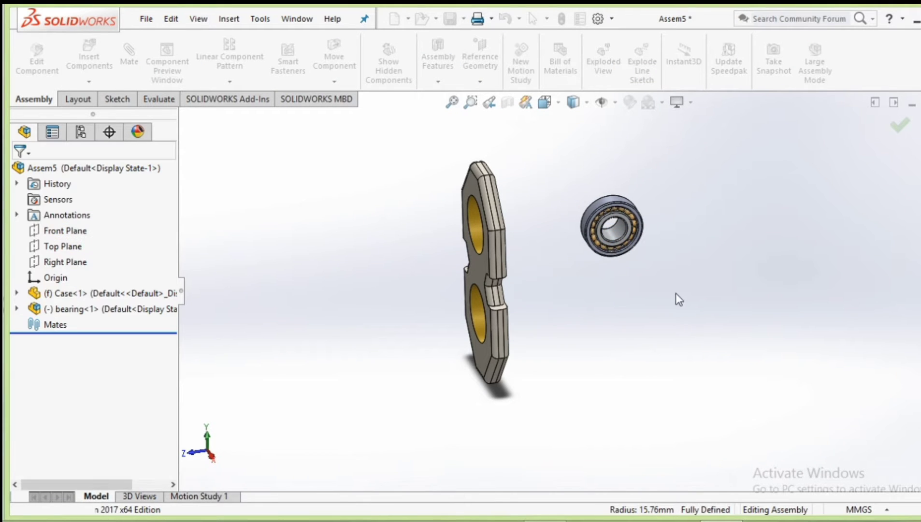
click(89, 56)
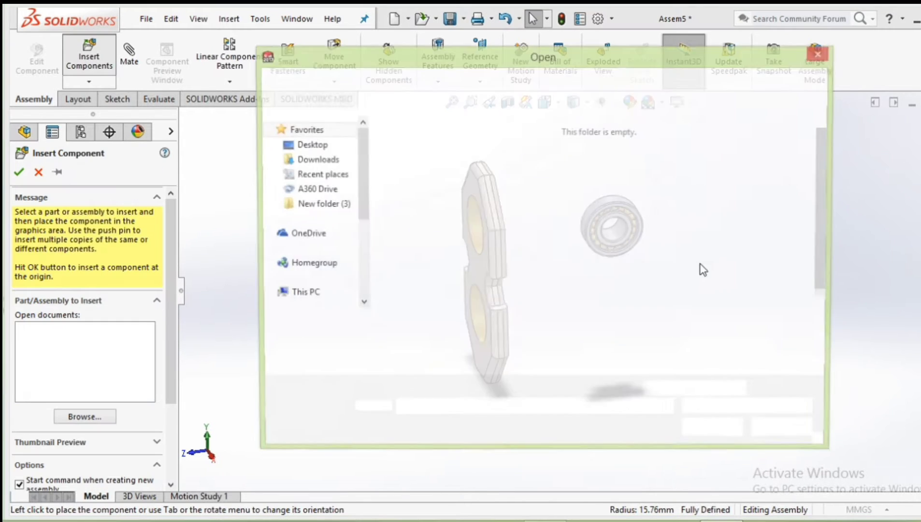
click(765, 175)
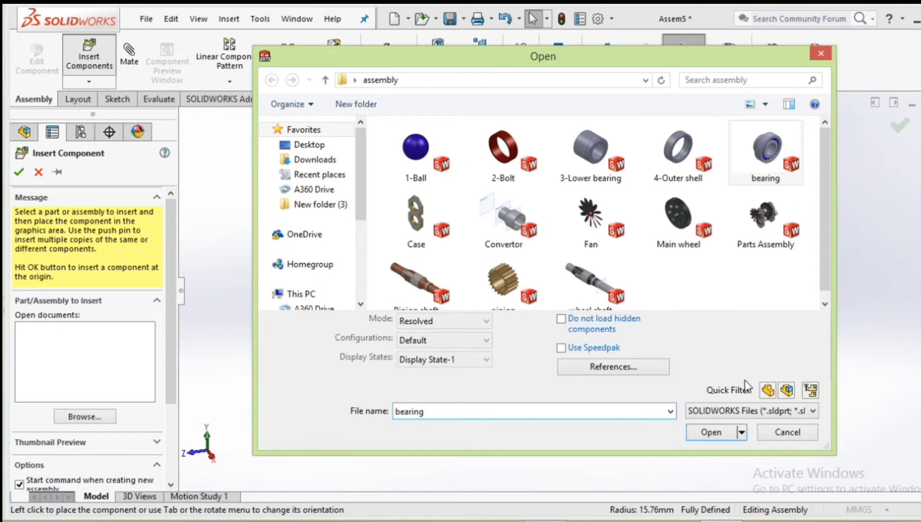
click(709, 433)
click(749, 326)
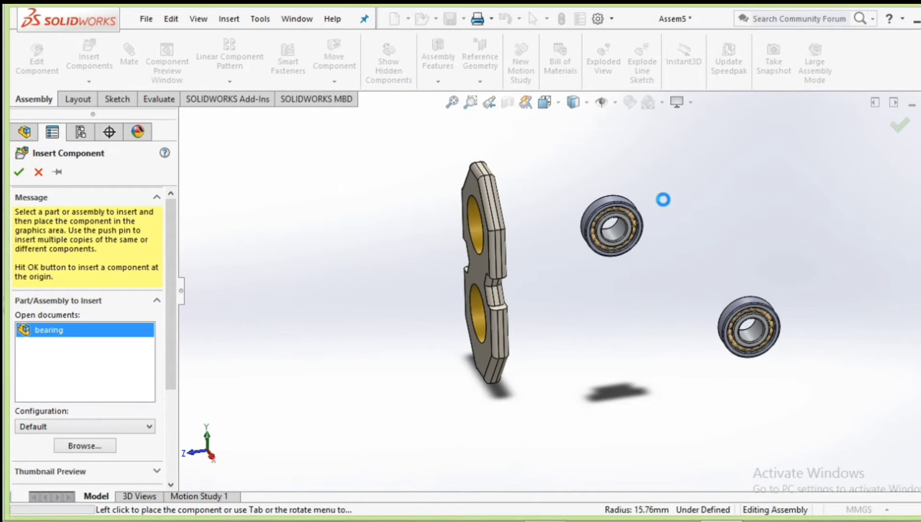
key(Escape)
mouse_move(662, 290)
middle_down()
mouse_move(654, 284)
mouse_move(651, 298)
mouse_move(615, 233)
middle_up()
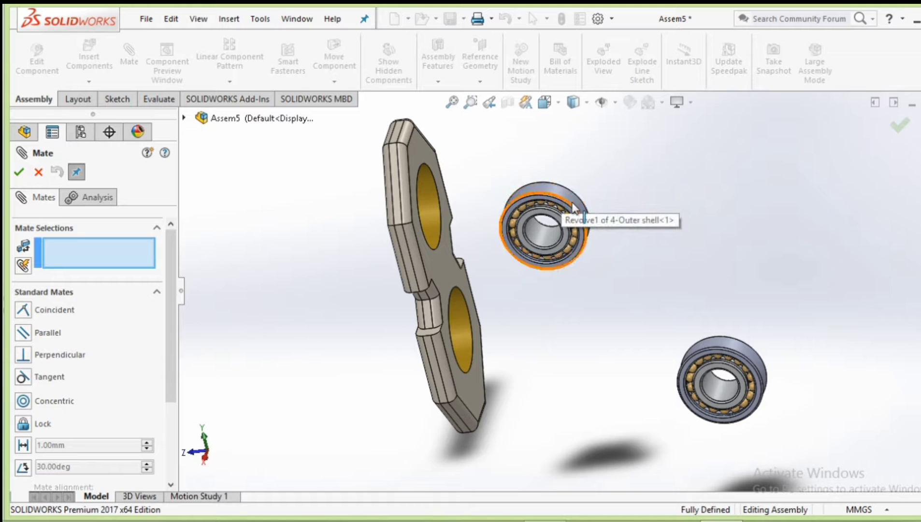
- Mate the first bearing concentric with the upper Case hole and flush with the plate face
click(573, 204)
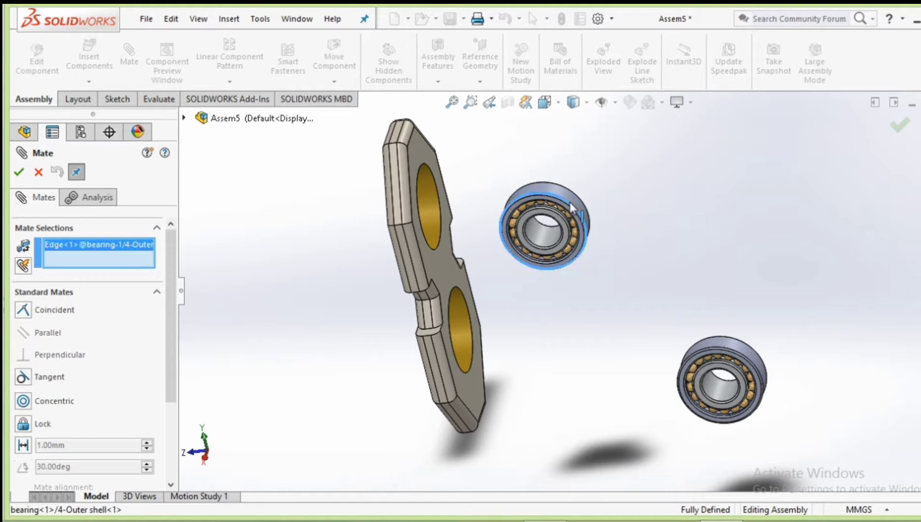
click(430, 191)
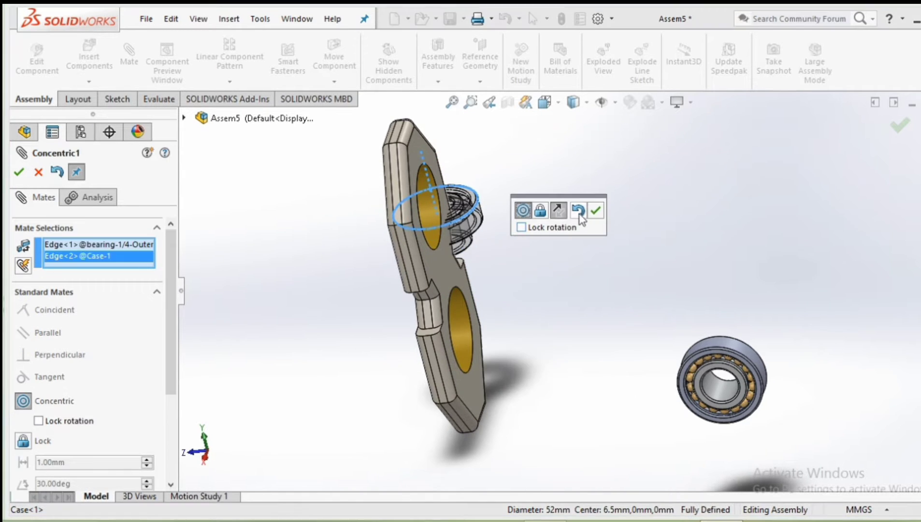
key(Escape)
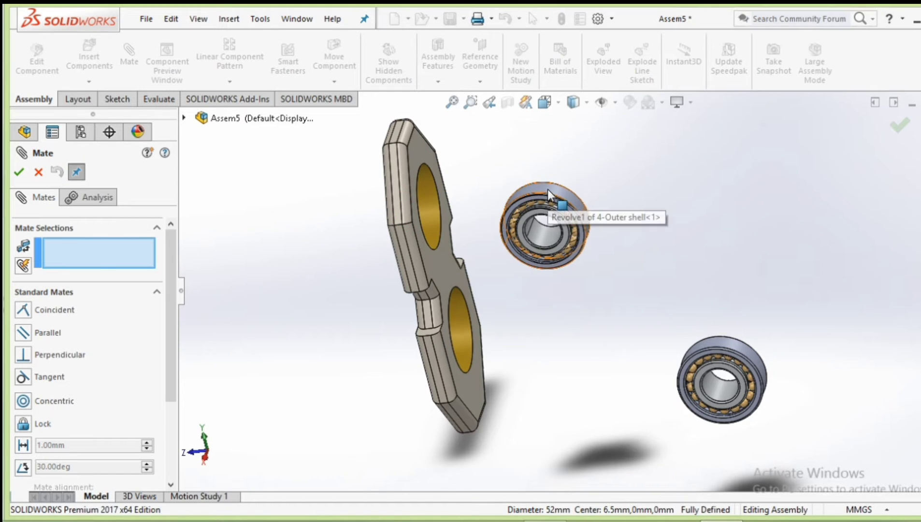
click(548, 189)
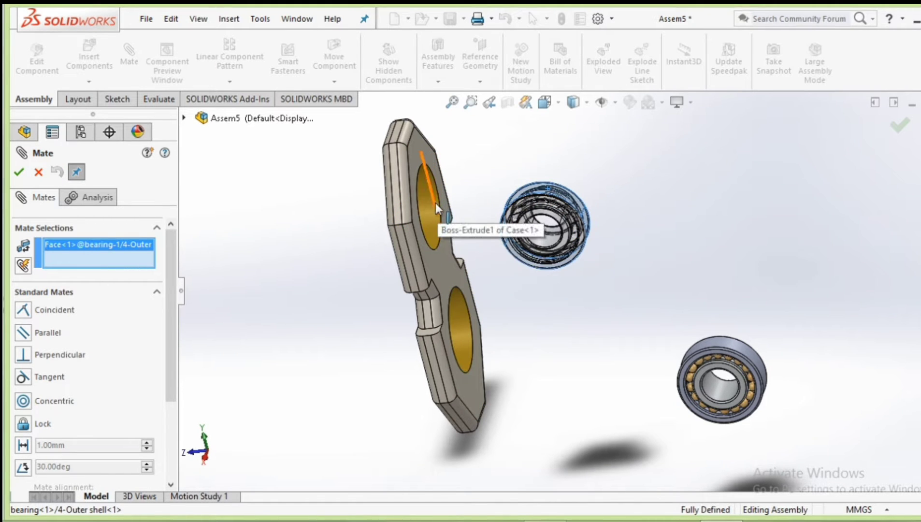
click(424, 215)
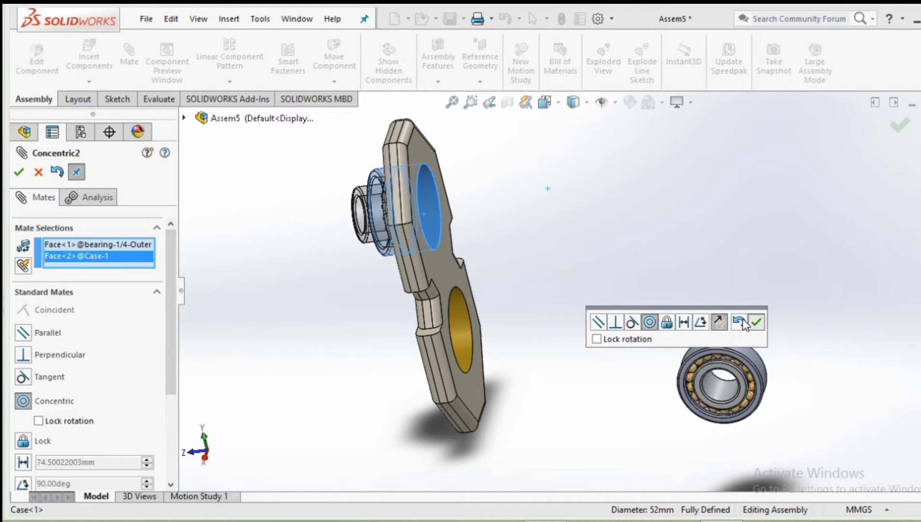
click(755, 322)
mouse_move(508, 222)
middle_down()
mouse_move(475, 229)
mouse_move(609, 164)
middle_up()
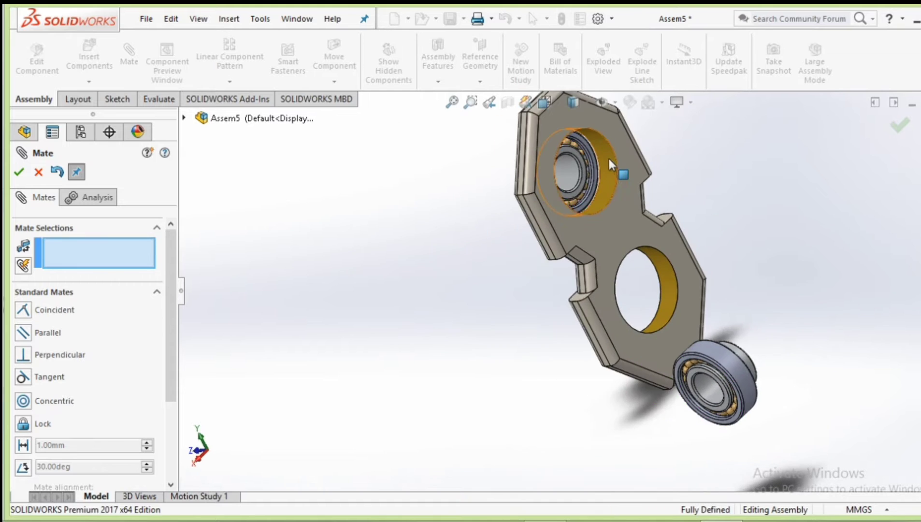
scroll(610, 165, down, 5)
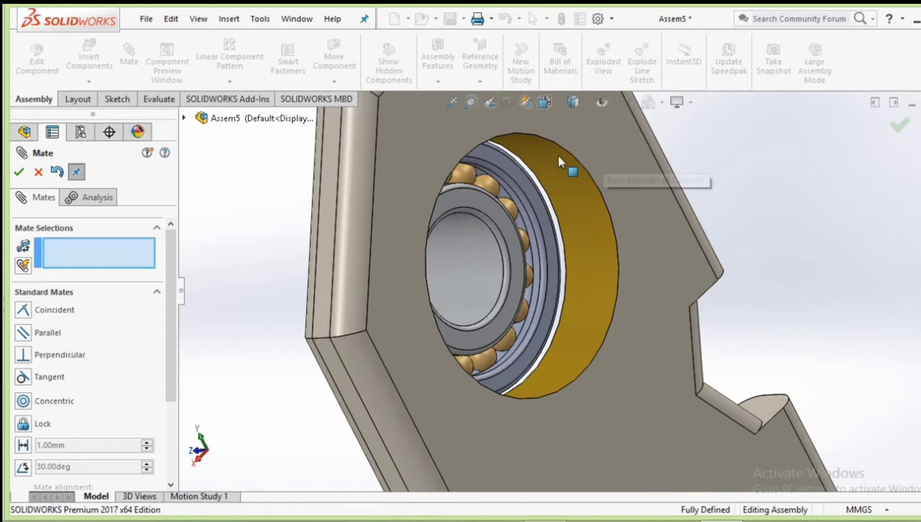
click(534, 207)
click(586, 250)
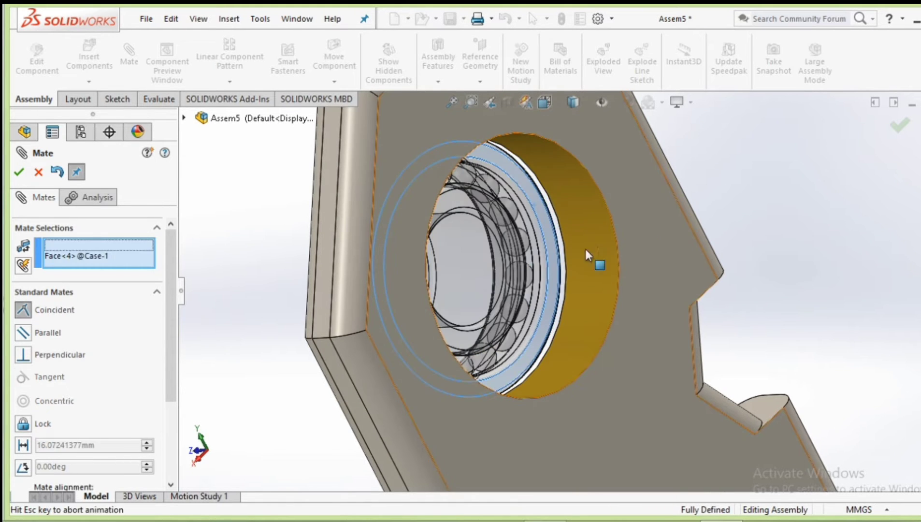
click(725, 232)
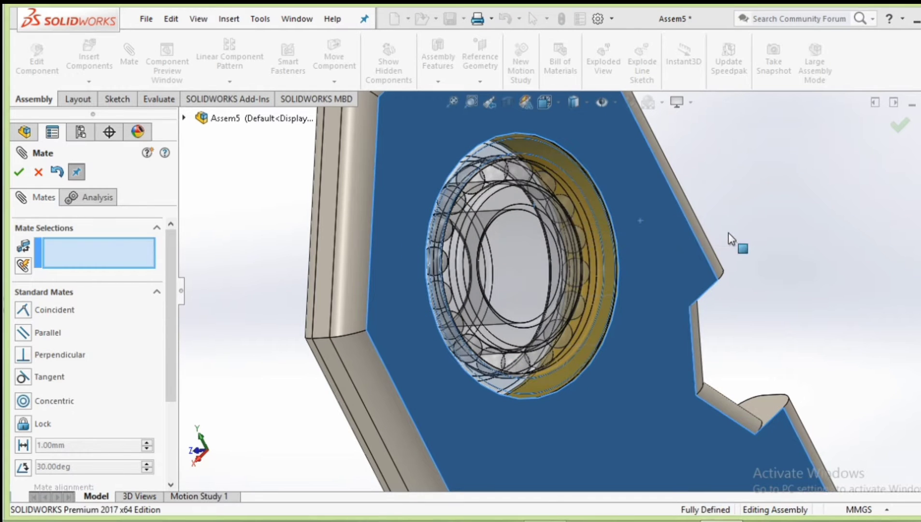
scroll(728, 233, up, 5)
scroll(729, 271, up, 3)
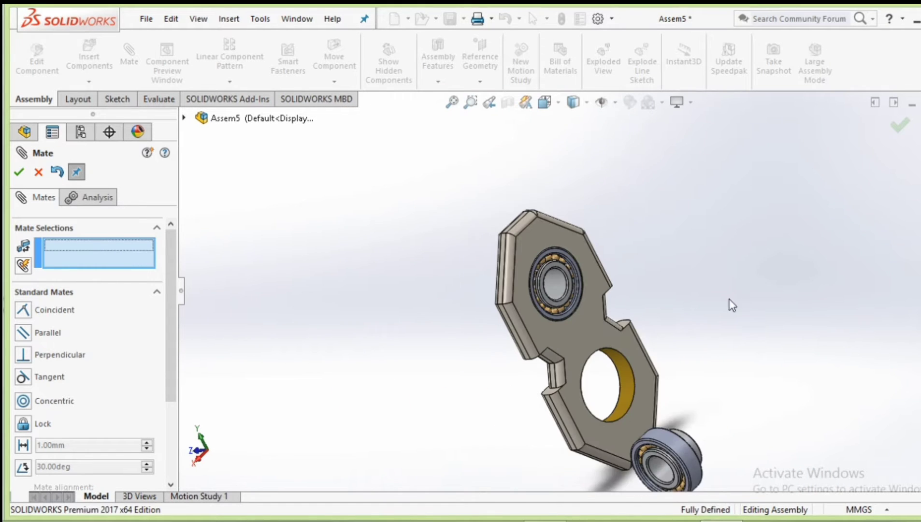
- Mate the second bearing concentric with the lower hole and flush with the plate face
click(664, 459)
click(603, 374)
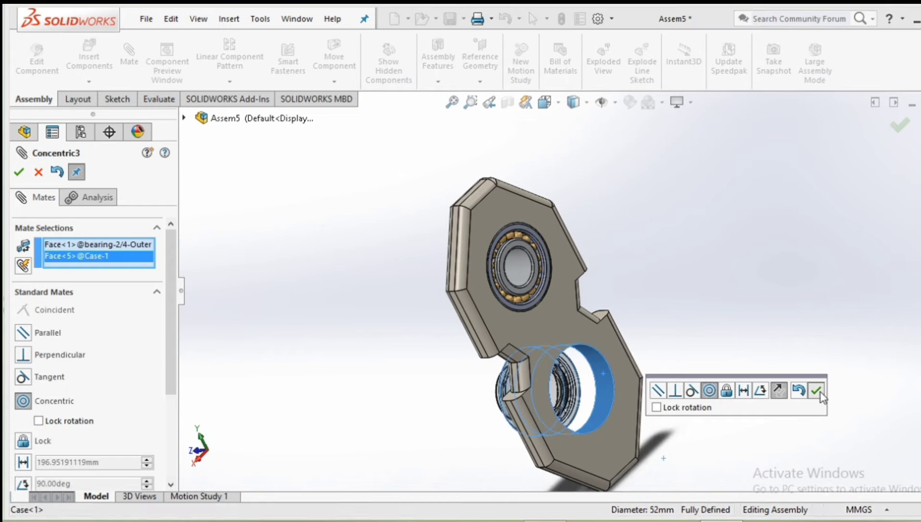
click(817, 391)
scroll(740, 376, down, 3)
scroll(685, 372, down, 1)
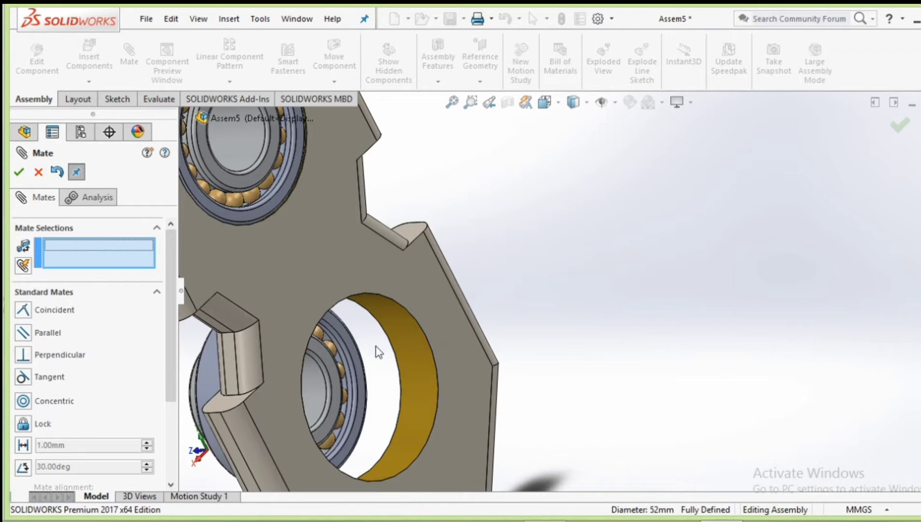
click(349, 341)
click(438, 307)
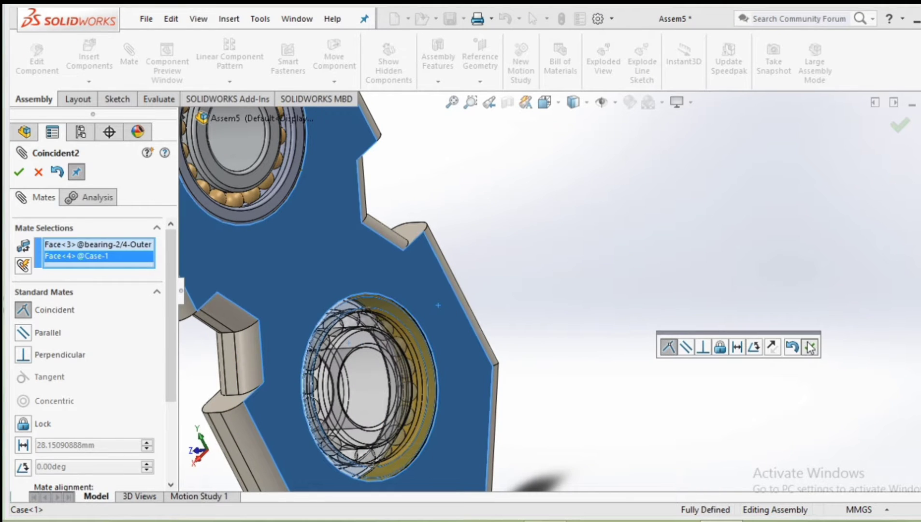
click(811, 347)
scroll(714, 352, up, 2)
scroll(669, 333, up, 3)
mouse_move(668, 333)
middle_down()
mouse_move(621, 314)
mouse_move(653, 288)
mouse_move(644, 269)
middle_up()
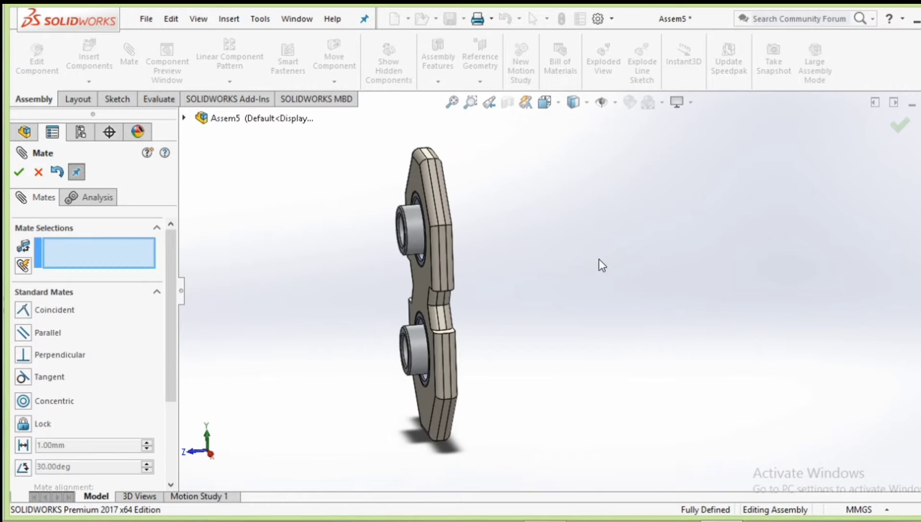
scroll(599, 259, up, 1)
- Insert the wheel shaft and Pinion shaft parts, placing them right of the Case plate
click(19, 172)
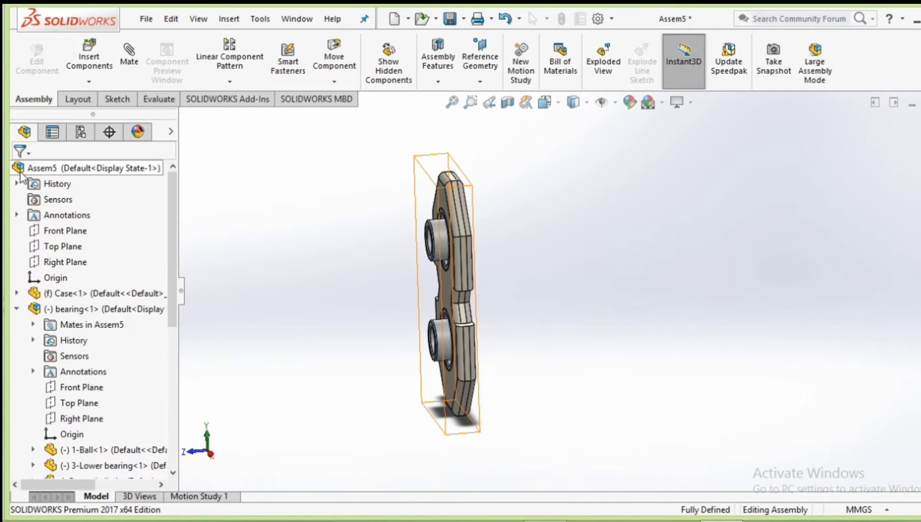
click(89, 58)
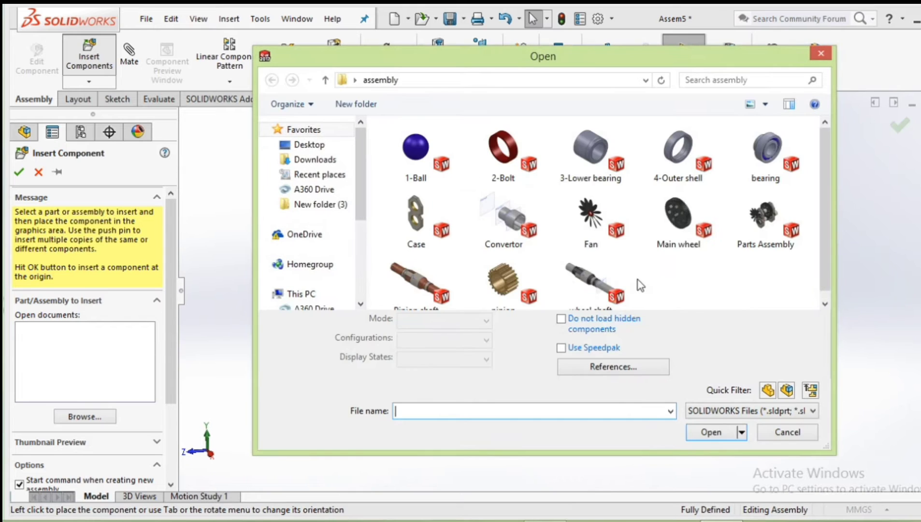
click(602, 287)
ctrl+click(416, 277)
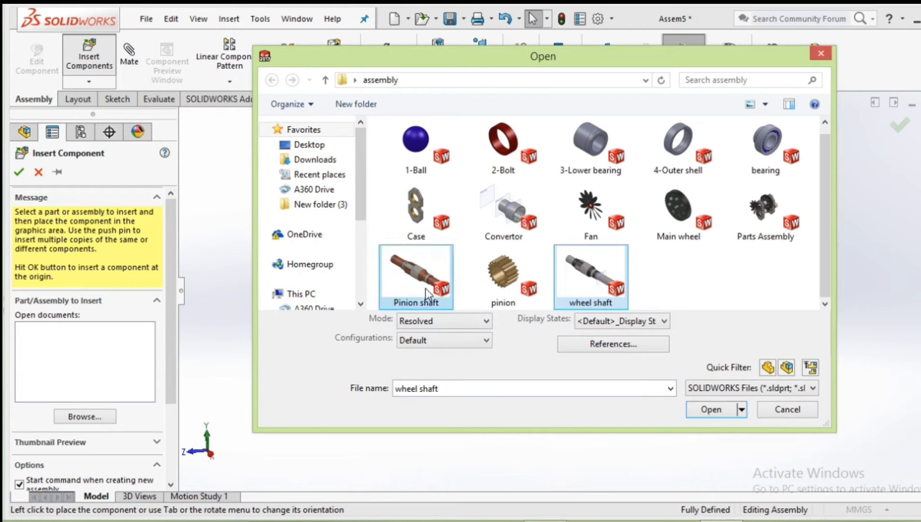
click(724, 432)
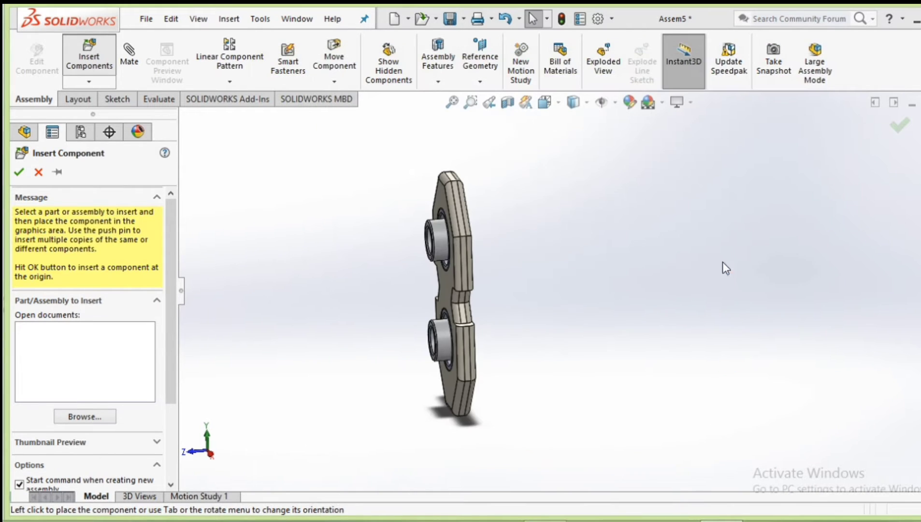
click(694, 240)
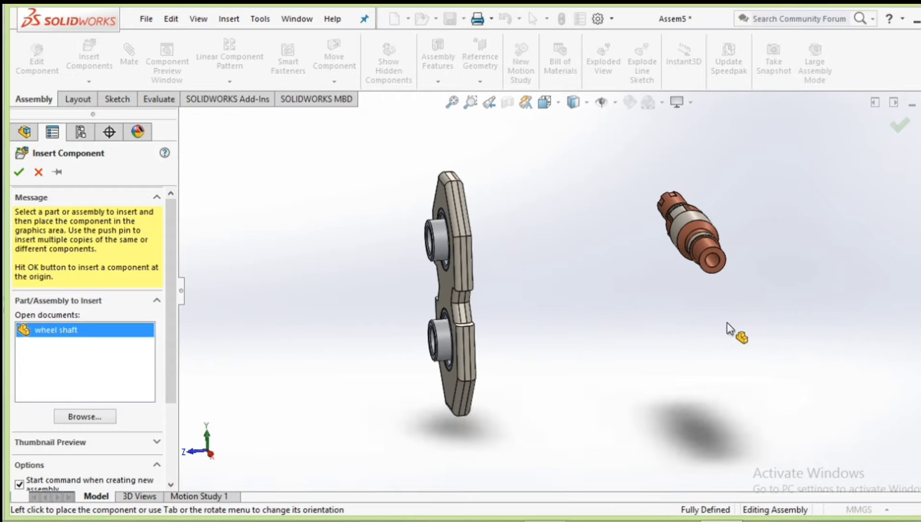
click(756, 334)
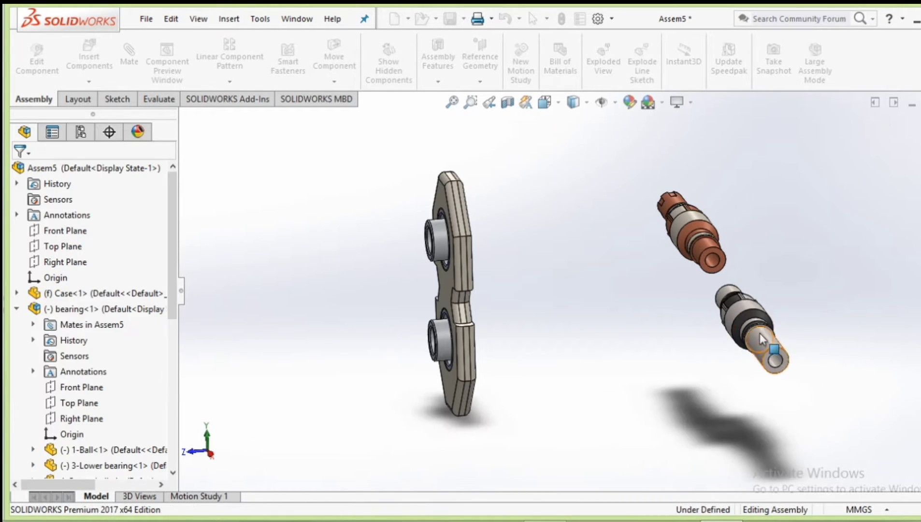
middle_drag(900, 366, 745, 390)
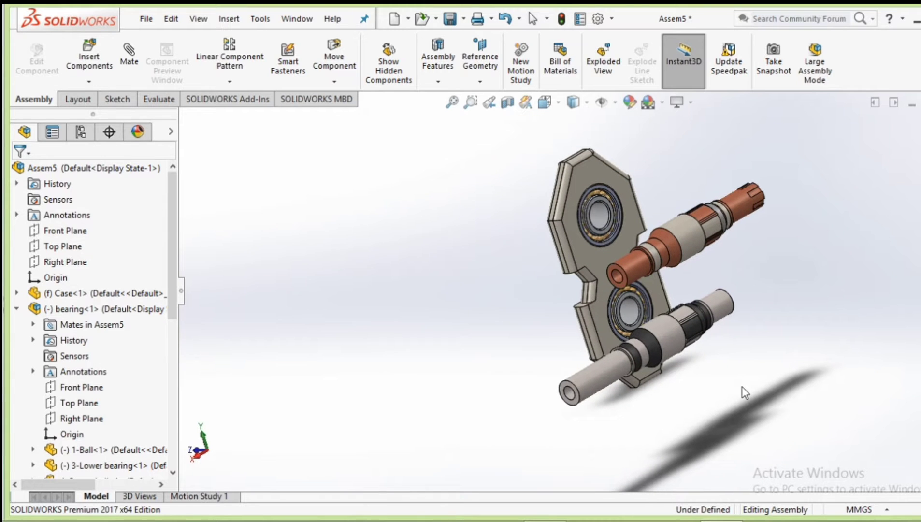
- Make the wheel shaft concentric with the upper bearing bore
click(596, 384)
scroll(602, 216, down, 5)
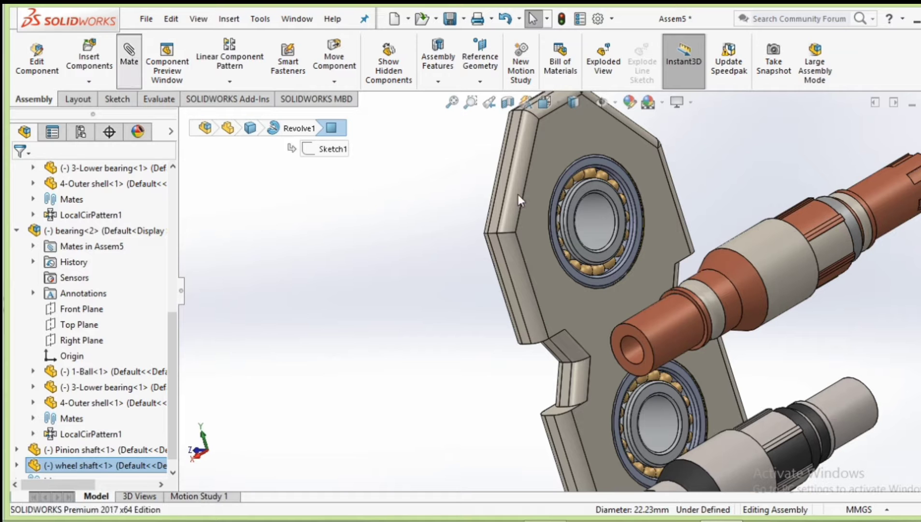
click(599, 220)
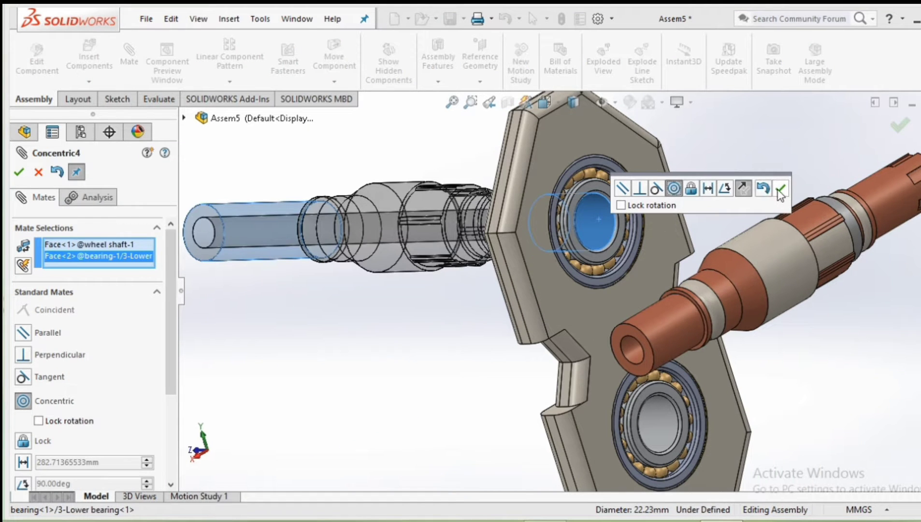
click(779, 191)
middle_drag(419, 310, 483, 273)
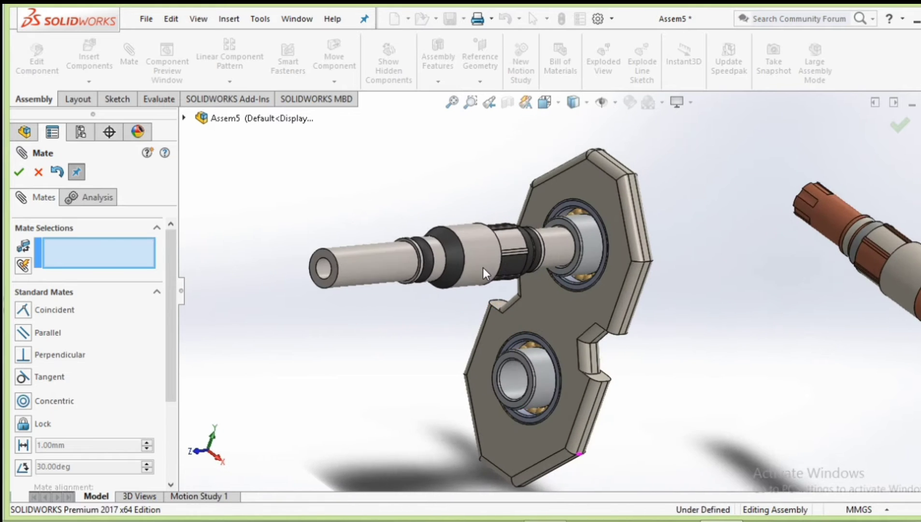
scroll(439, 258, down, 3)
scroll(367, 242, down, 2)
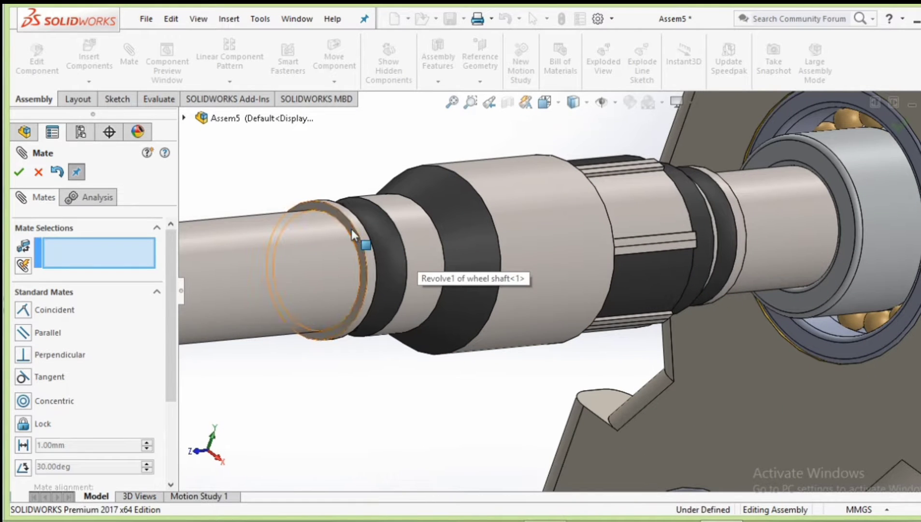
- Select the wheel shaft shoulder and the bearing face for a coincident mate
click(357, 235)
scroll(490, 293, up, 5)
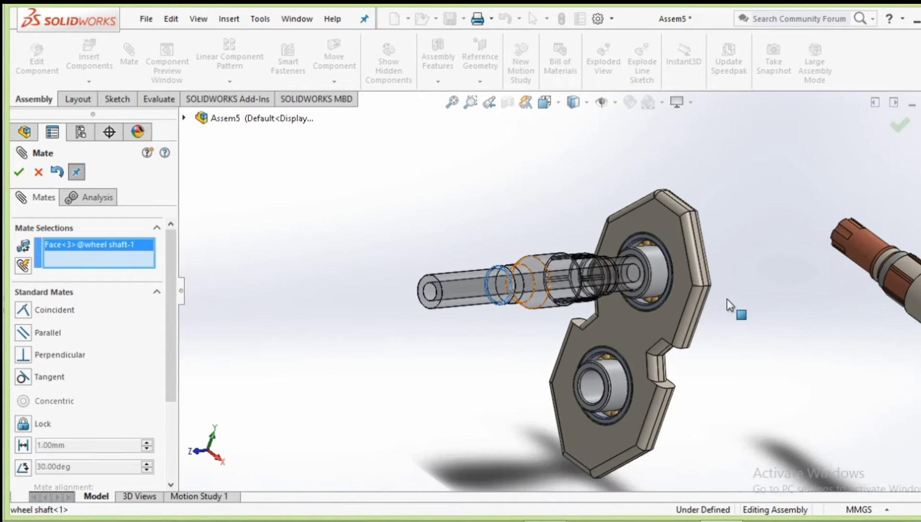
scroll(727, 299, down, 2)
scroll(735, 245, down, 2)
scroll(736, 245, down, 3)
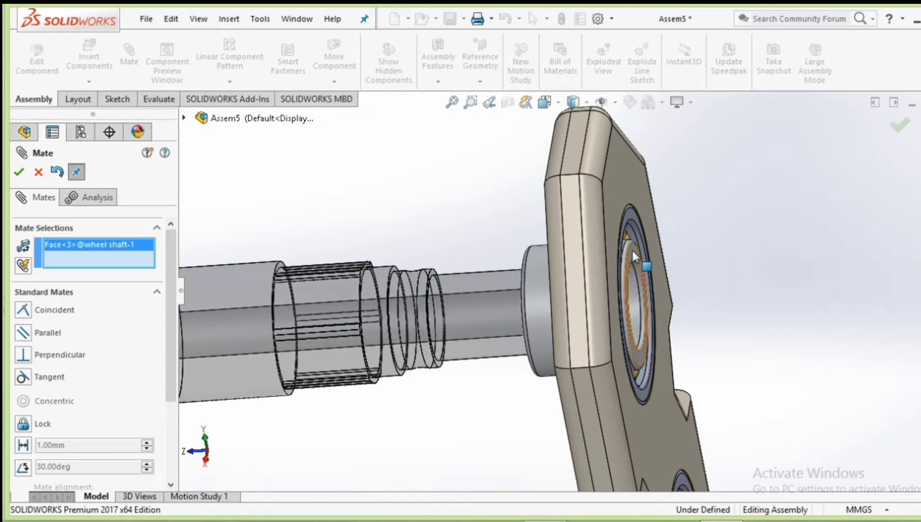
click(632, 248)
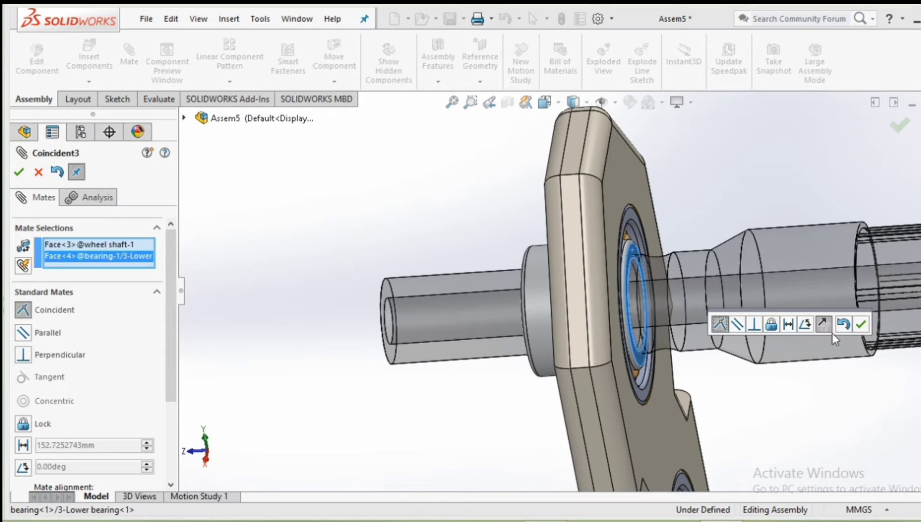
- Accept the wheel shaft's Coincident3 mate and make the Pinion shaft concentric with the lower bearing
click(861, 325)
scroll(852, 358, up, 2)
scroll(851, 359, up, 3)
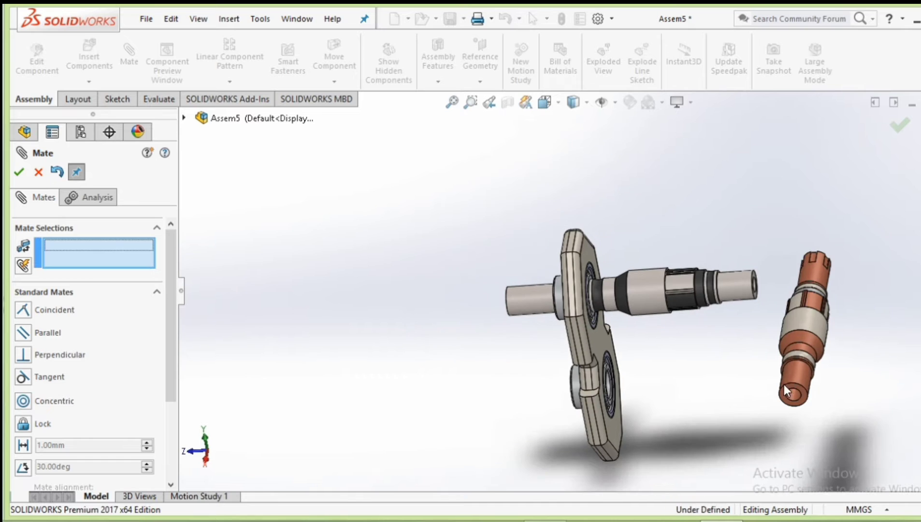
scroll(788, 373, down, 1)
click(772, 370)
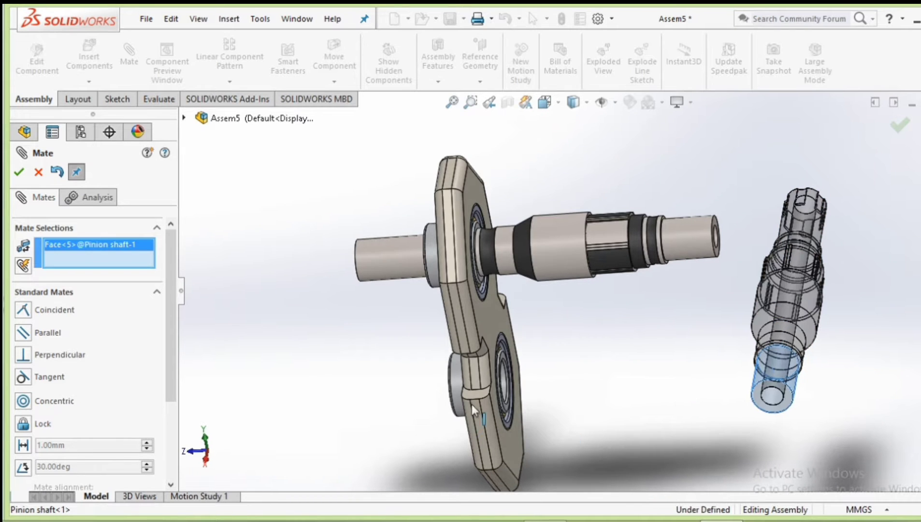
click(505, 385)
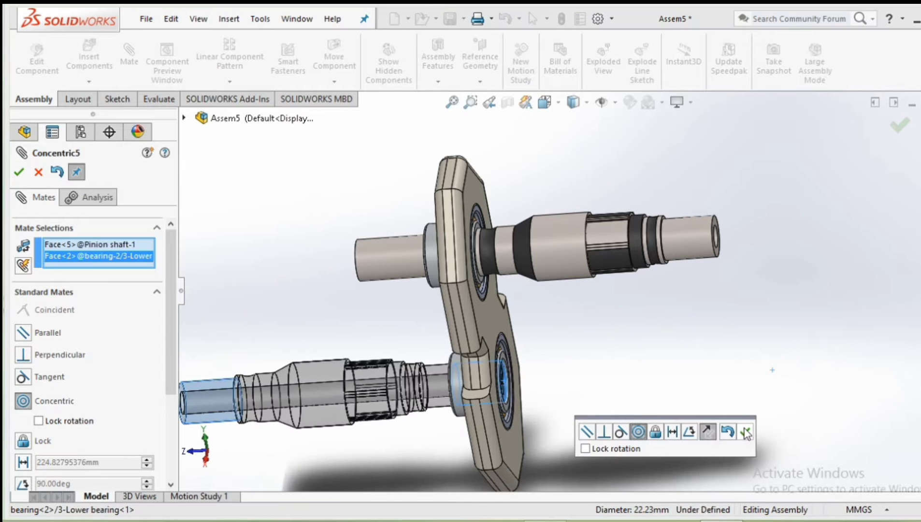
click(745, 431)
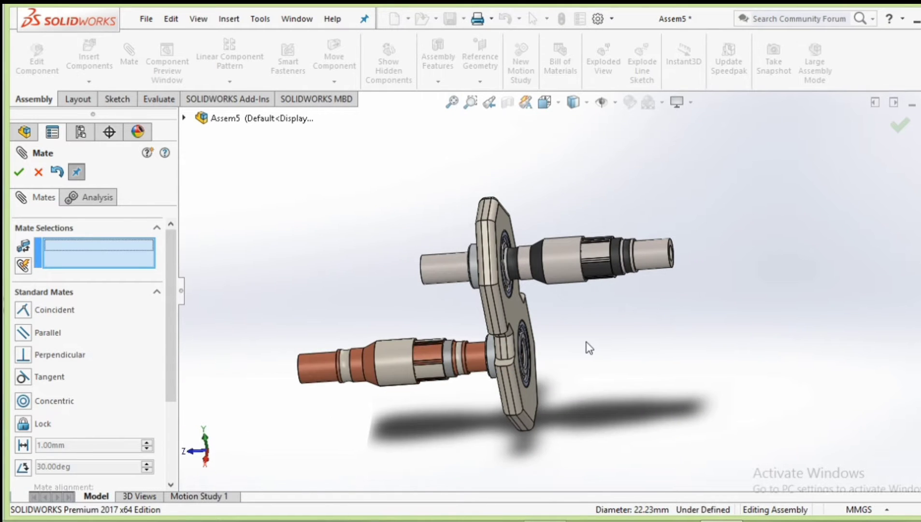
scroll(588, 347, down, 3)
scroll(495, 319, down, 2)
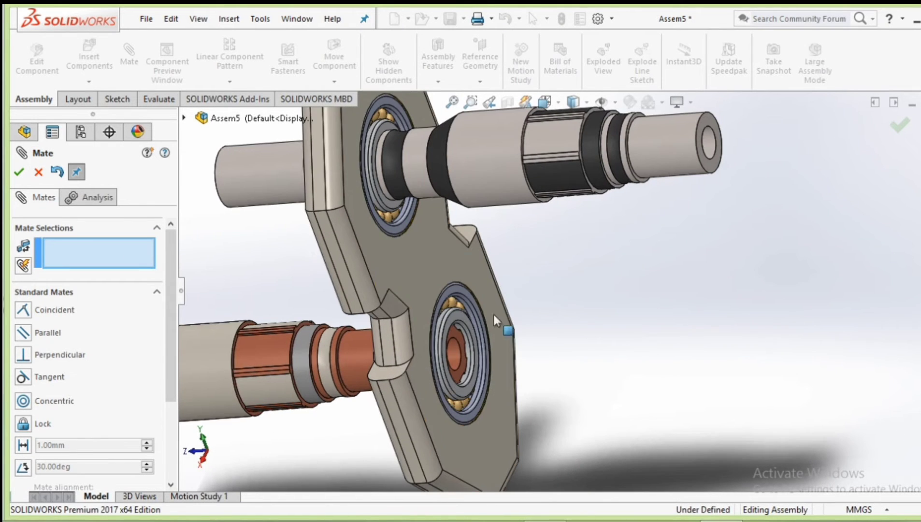
- Seat the Pinion shaft shoulder flush against the lower bearing face with Coincident4
click(459, 319)
scroll(528, 345, up, 4)
middle_drag(404, 376, 385, 370)
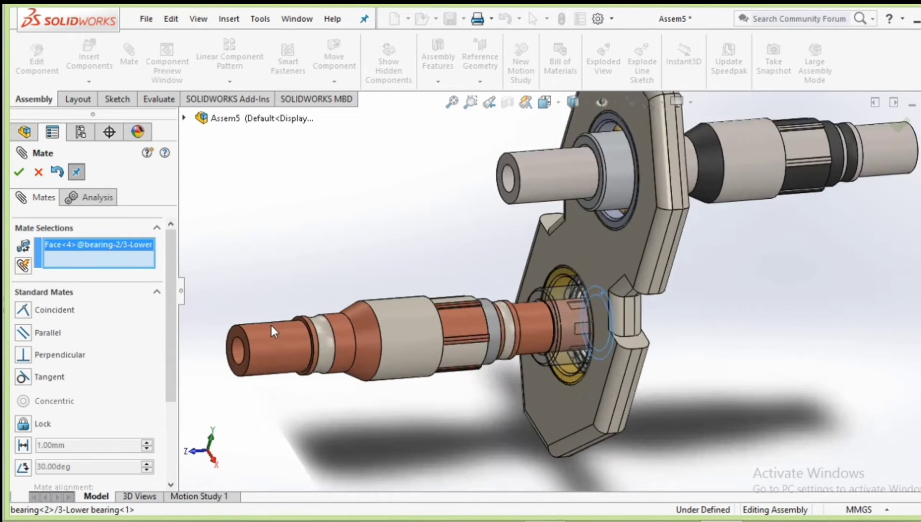
scroll(271, 325, down, 5)
scroll(310, 317, down, 2)
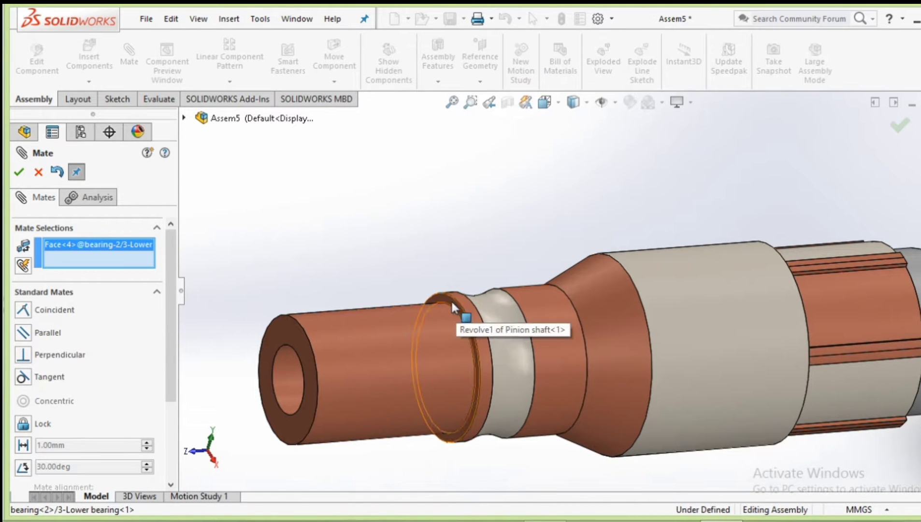
click(452, 299)
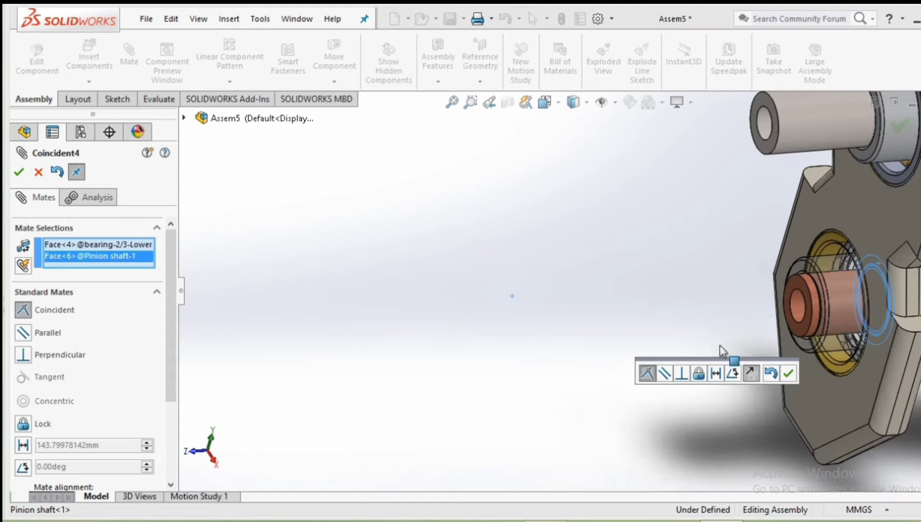
click(791, 372)
scroll(796, 383, up, 4)
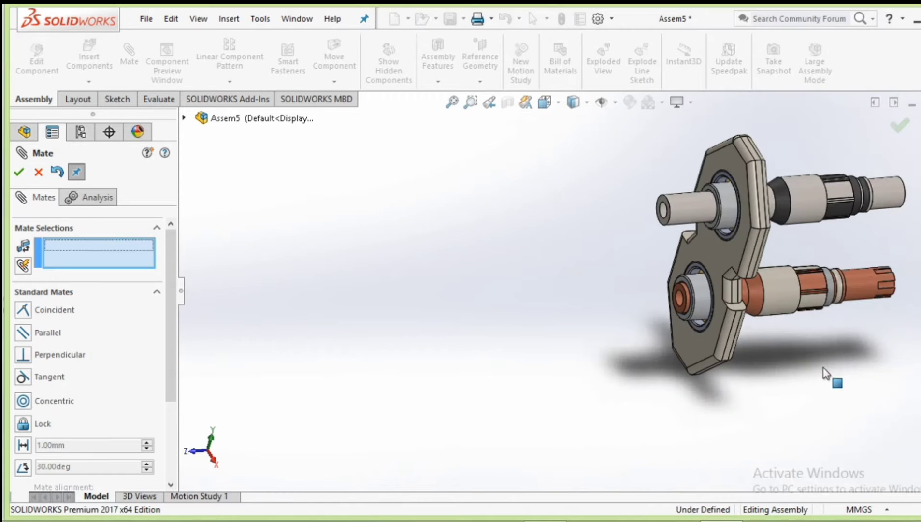
mouse_move(783, 364)
middle_down()
mouse_move(805, 307)
mouse_move(805, 231)
middle_up()
scroll(805, 231, up, 2)
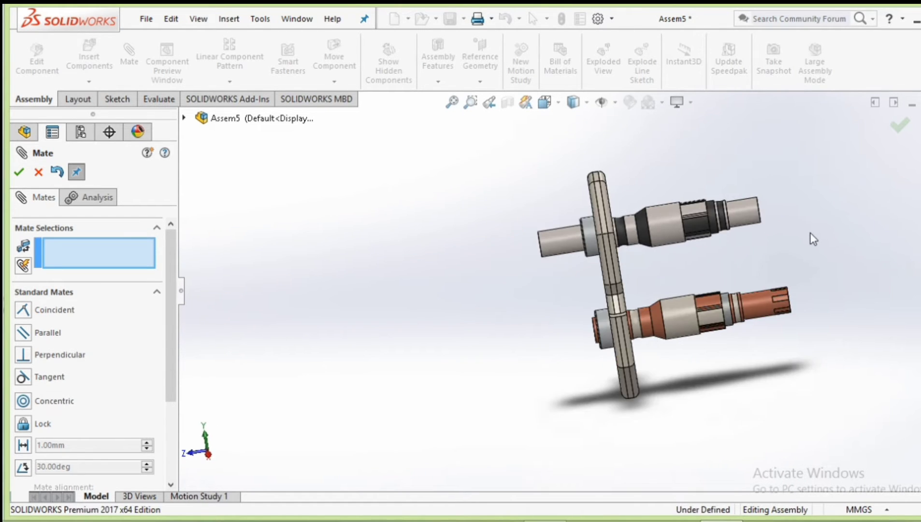
scroll(764, 246, down, 2)
scroll(724, 259, down, 2)
scroll(568, 290, up, 3)
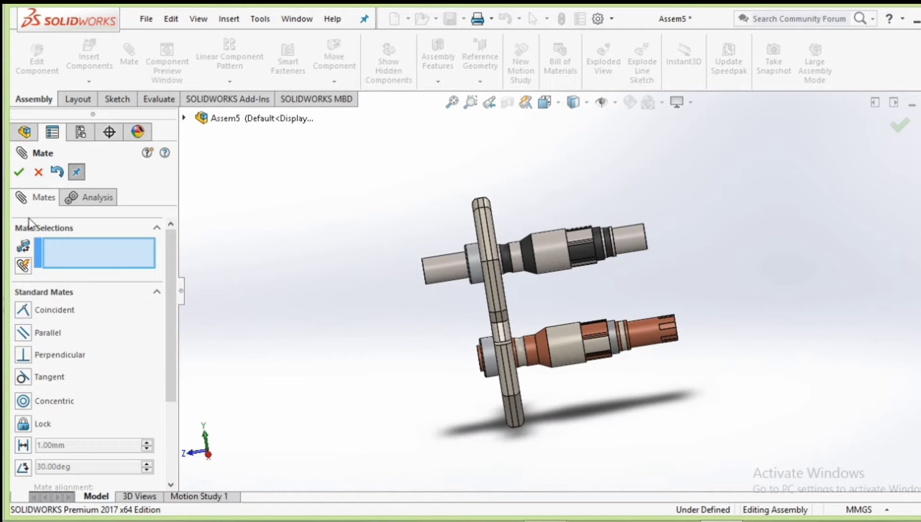
- Insert the Main wheel and pinion gear parts, placing them right of the shafts
click(89, 58)
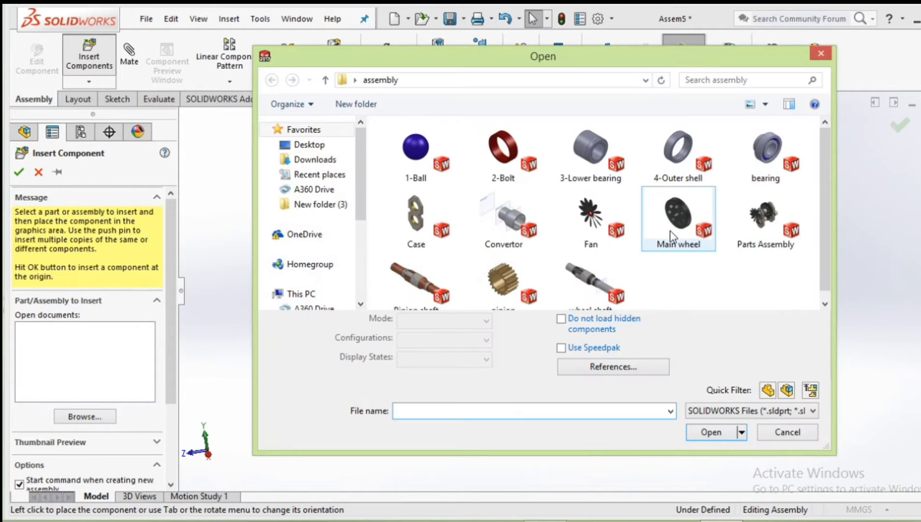
click(675, 220)
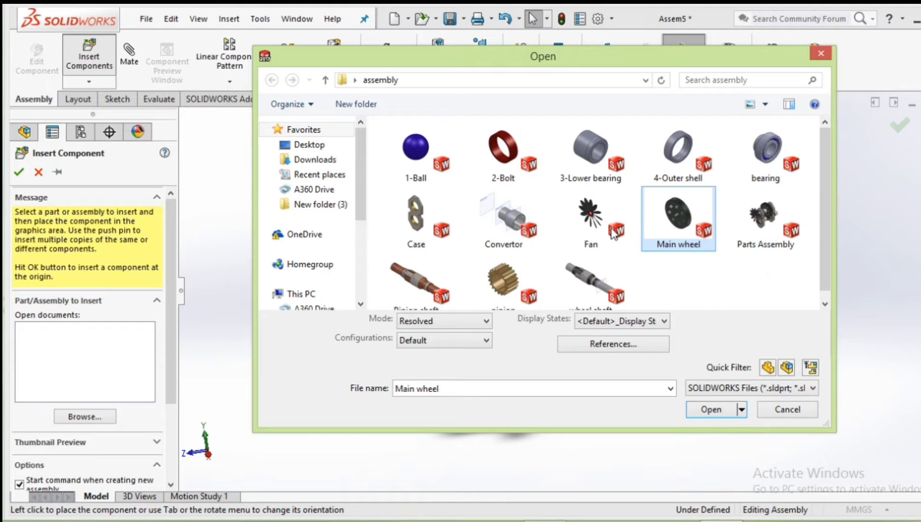
ctrl+click(506, 279)
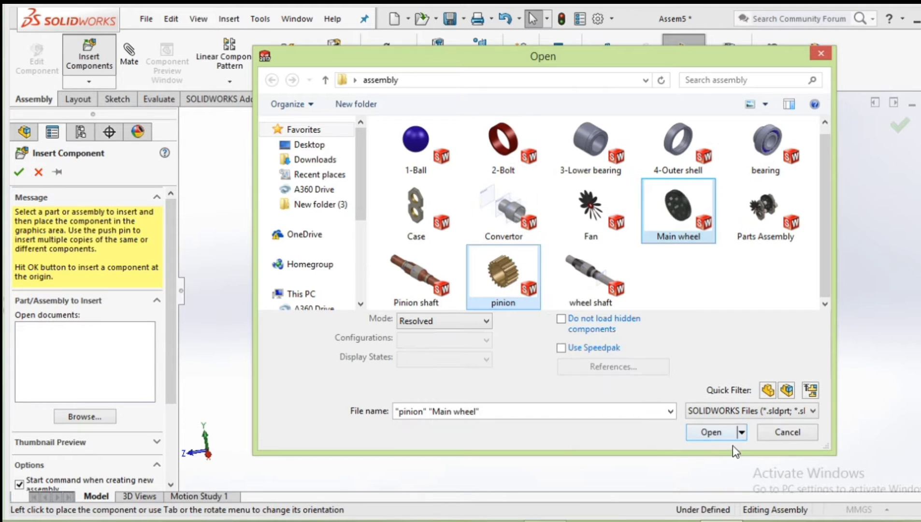
click(715, 435)
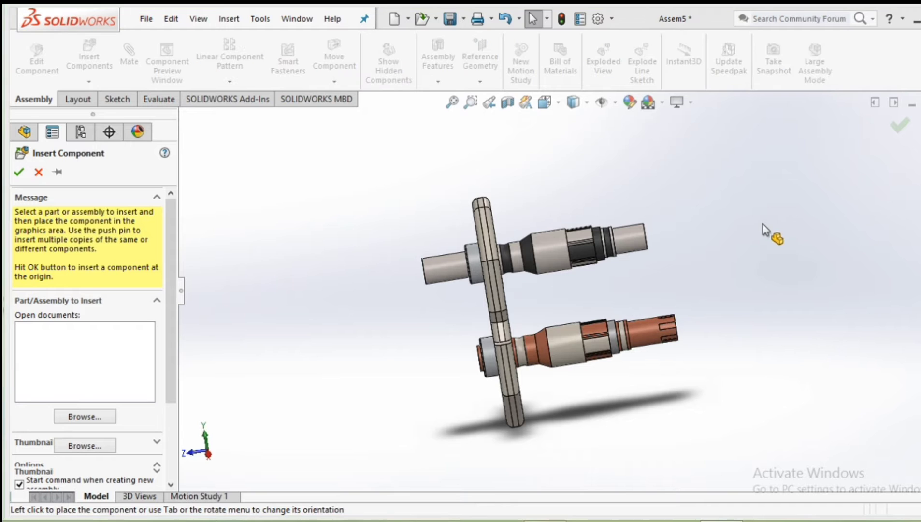
click(782, 322)
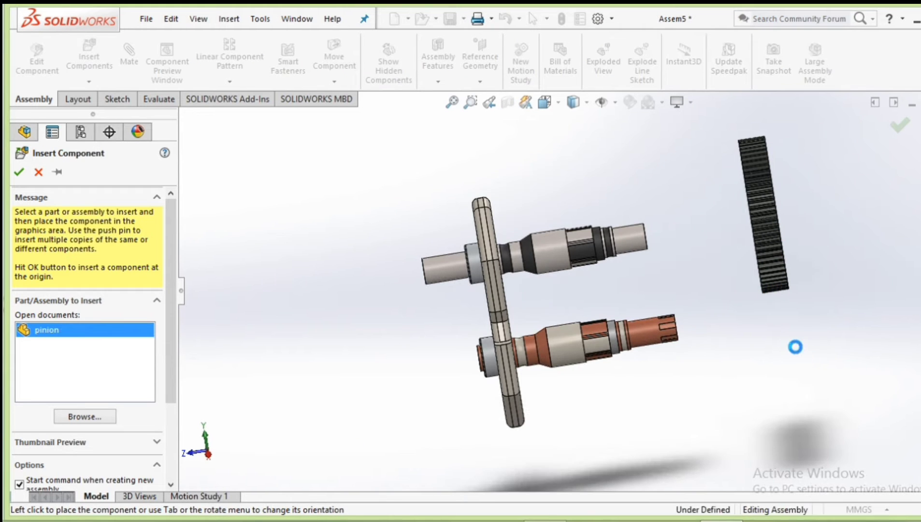
click(799, 348)
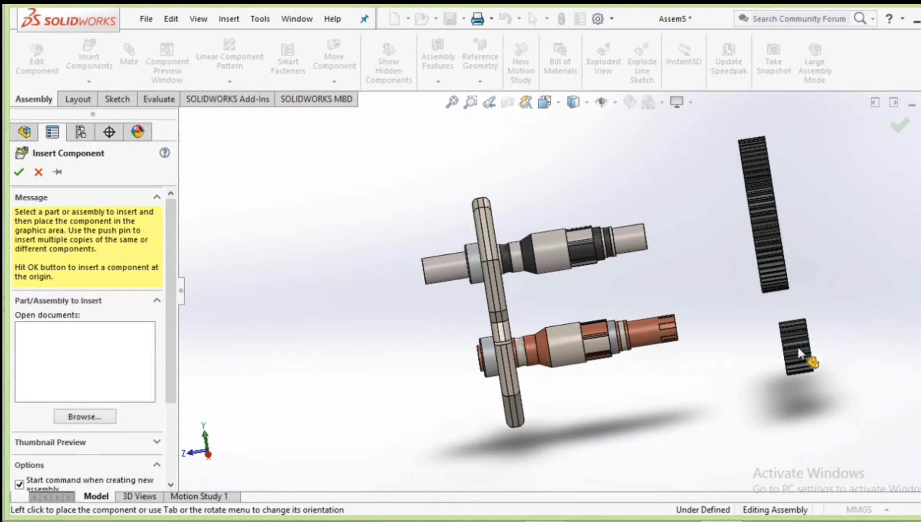
middle_drag(649, 247, 743, 200)
scroll(743, 200, down, 3)
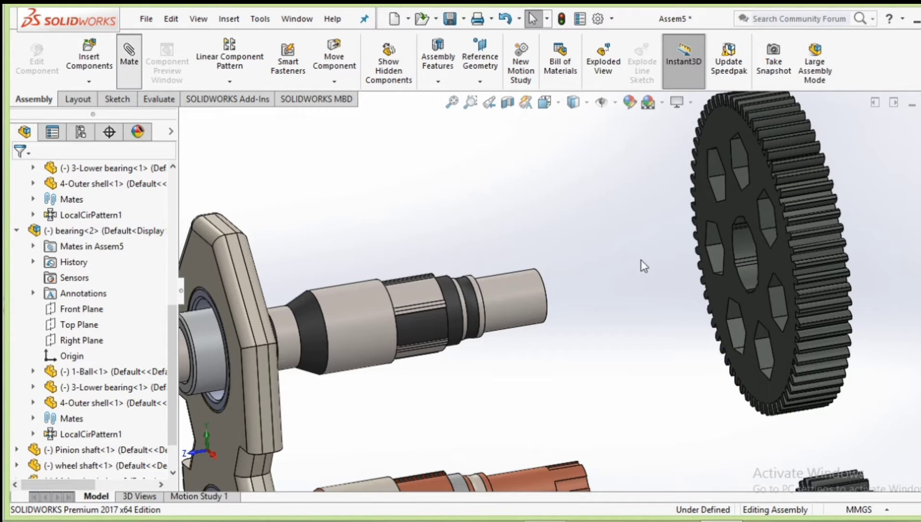
- Make the Main wheel bore concentric with the wheel shaft
click(742, 242)
click(401, 295)
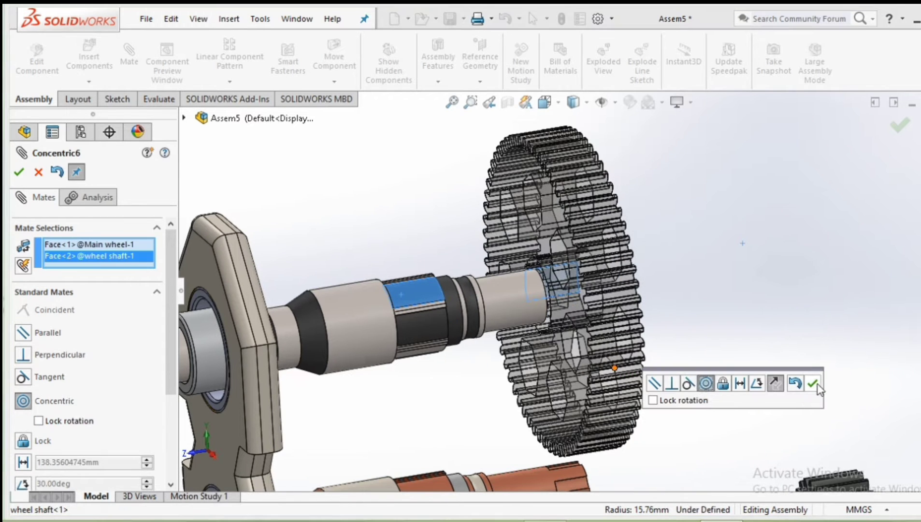
click(813, 383)
scroll(531, 293, down, 3)
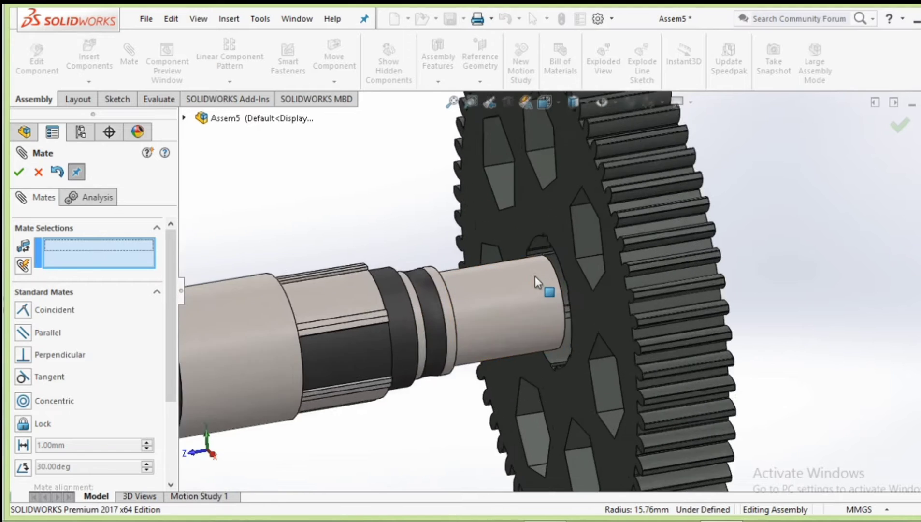
scroll(535, 276, down, 2)
scroll(539, 254, down, 3)
scroll(249, 314, up, 2)
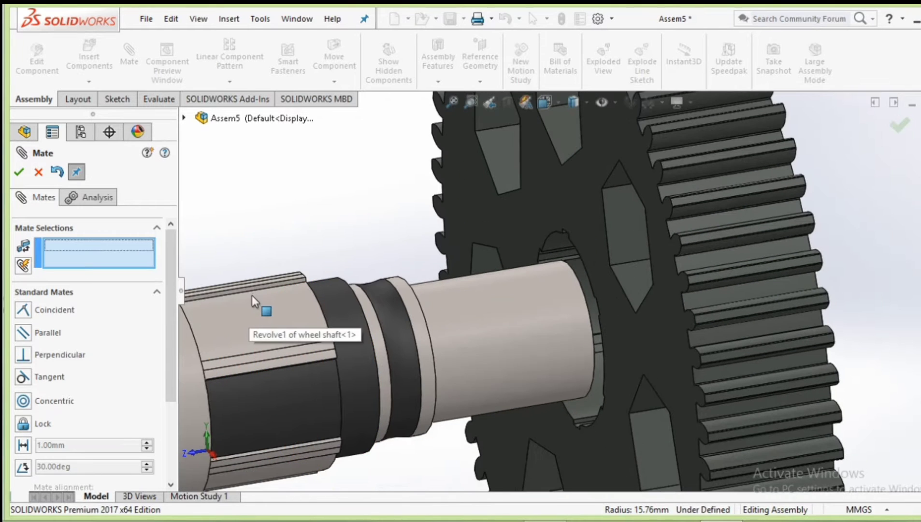
middle_drag(364, 226, 389, 218)
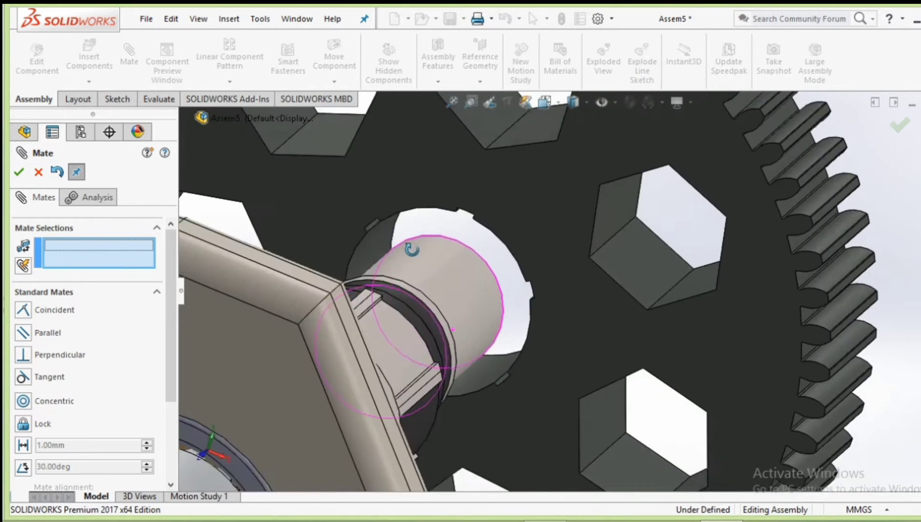
scroll(390, 218, down, 2)
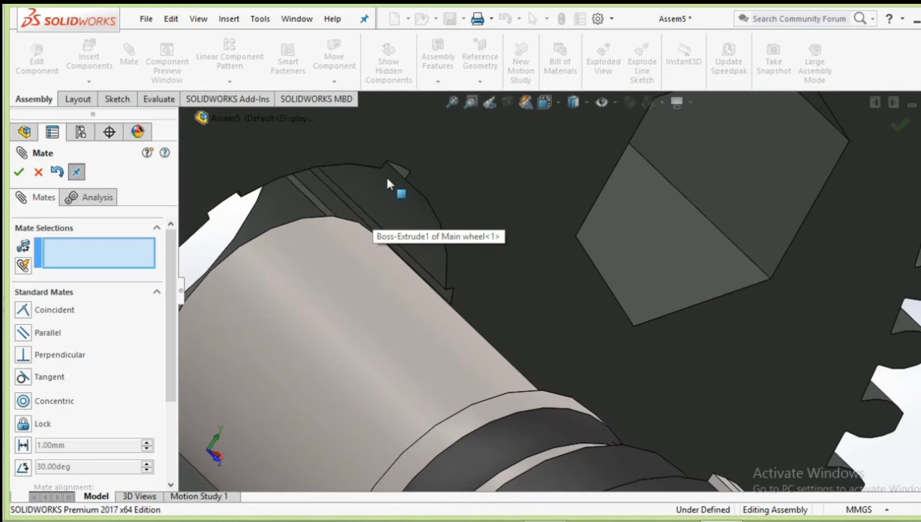
- Add a coincident mate between a Main wheel face and the matching shaft face
click(402, 169)
scroll(445, 215, up, 3)
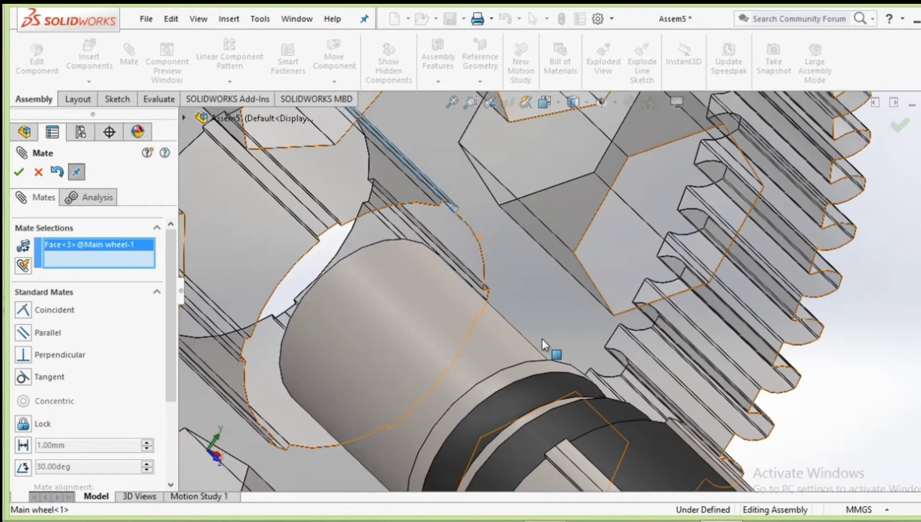
scroll(580, 363, up, 1)
scroll(628, 390, down, 2)
scroll(624, 338, down, 2)
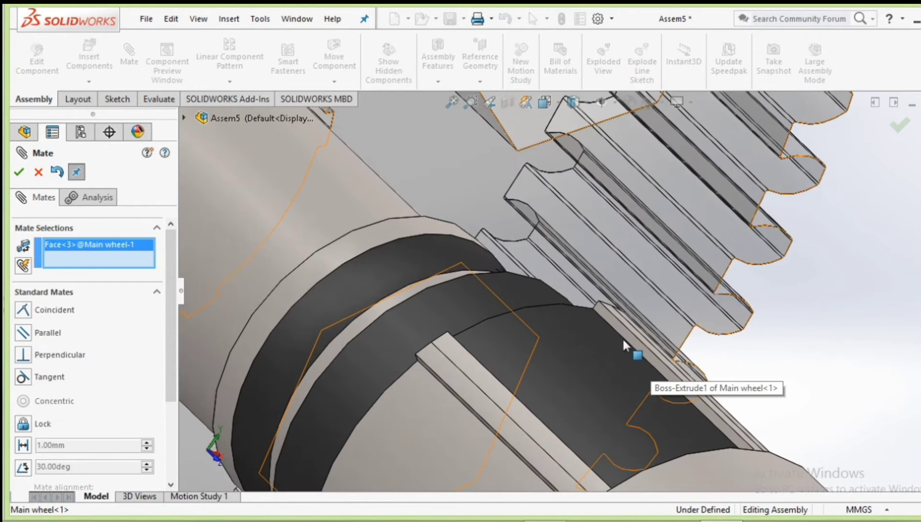
click(624, 334)
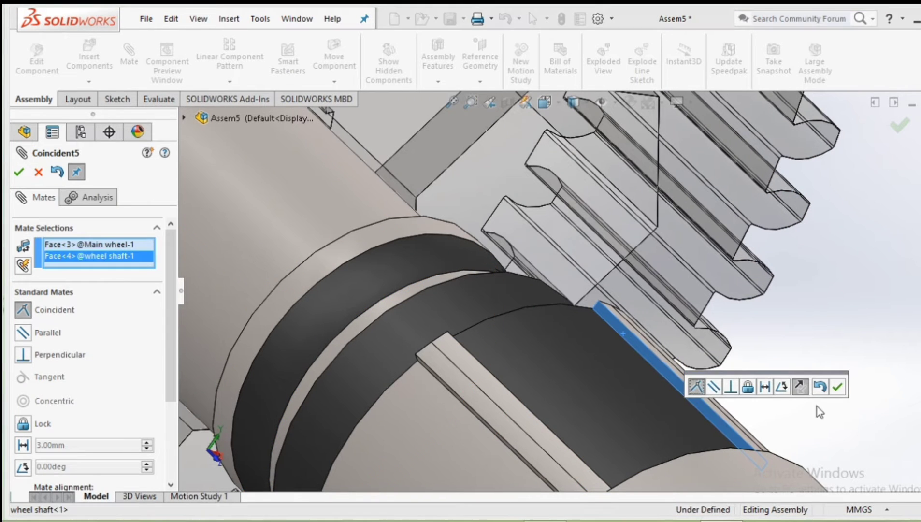
click(838, 387)
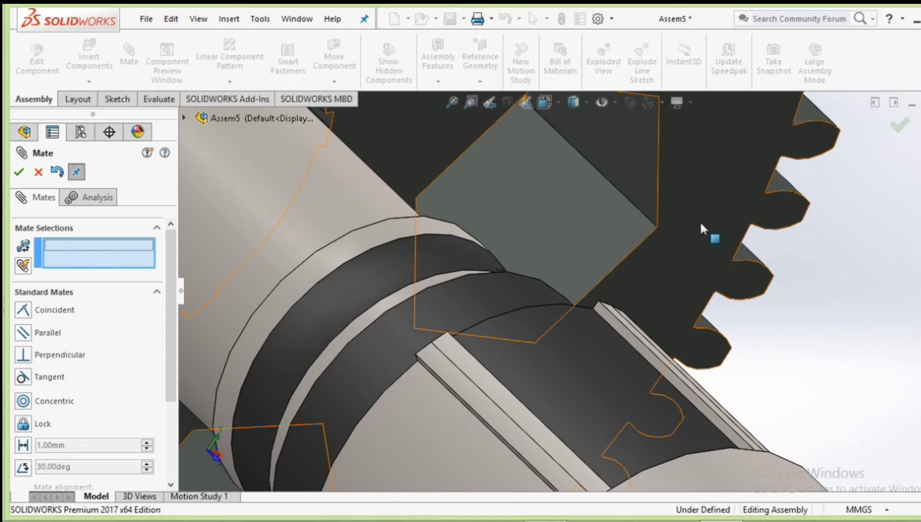
- Add a second coincident mate seating the Main wheel against the wheel shaft
click(700, 220)
mouse_move(774, 330)
middle_down()
mouse_move(817, 422)
mouse_move(677, 382)
middle_up()
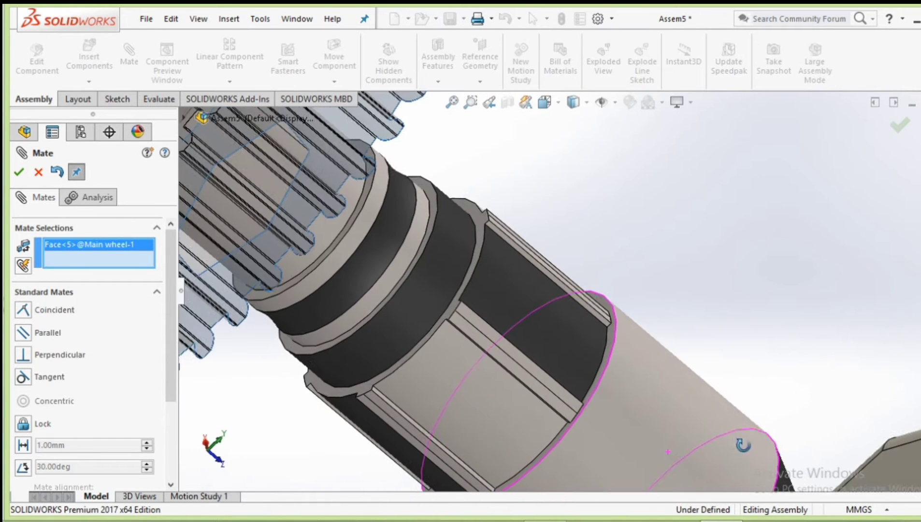
click(607, 353)
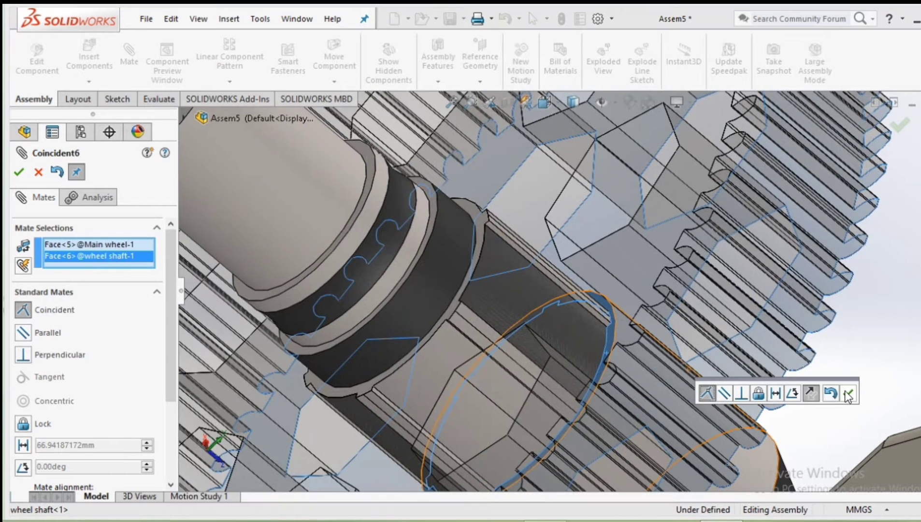
click(849, 393)
scroll(845, 388, up, 5)
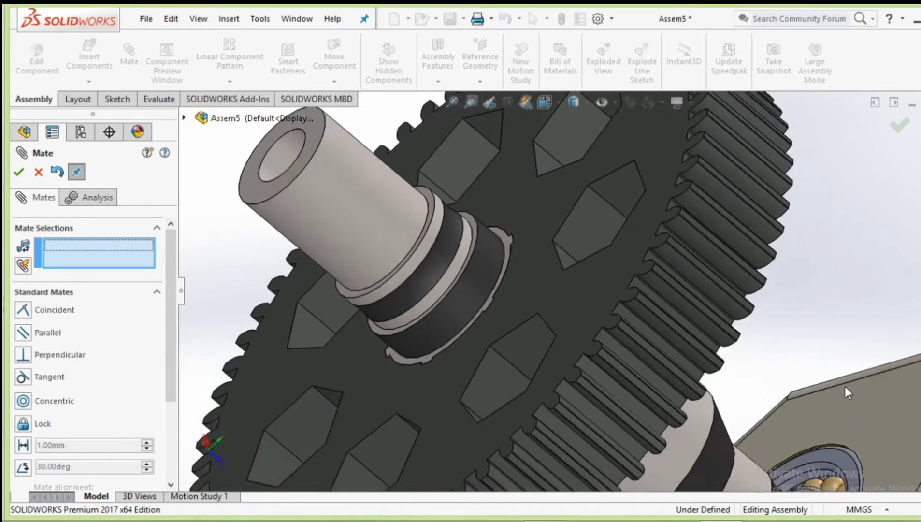
middle_drag(797, 404, 791, 371)
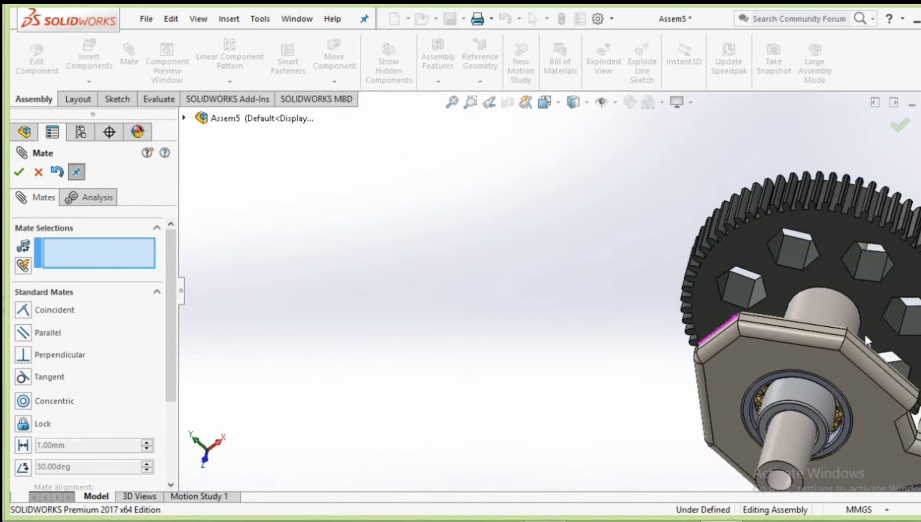
scroll(798, 280, down, 2)
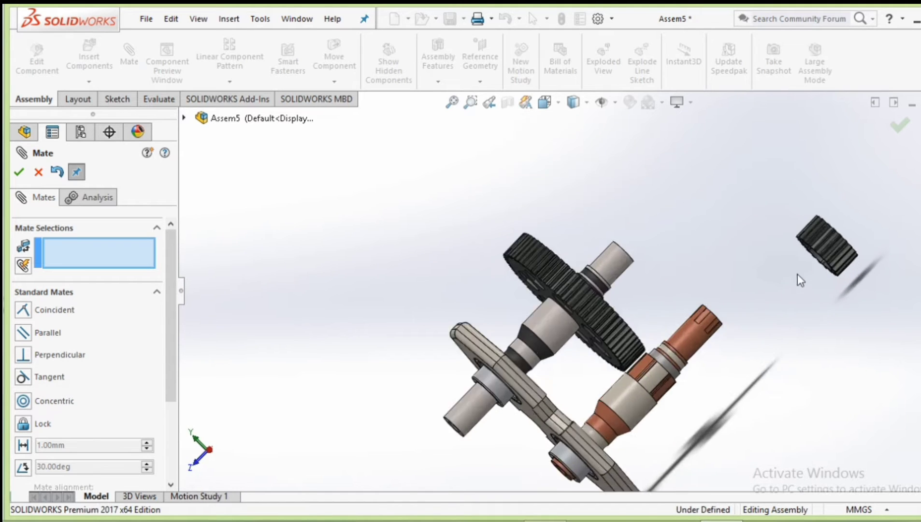
scroll(745, 302, down, 3)
scroll(724, 286, down, 2)
mouse_move(724, 287)
middle_down()
mouse_move(710, 280)
mouse_move(747, 257)
middle_up()
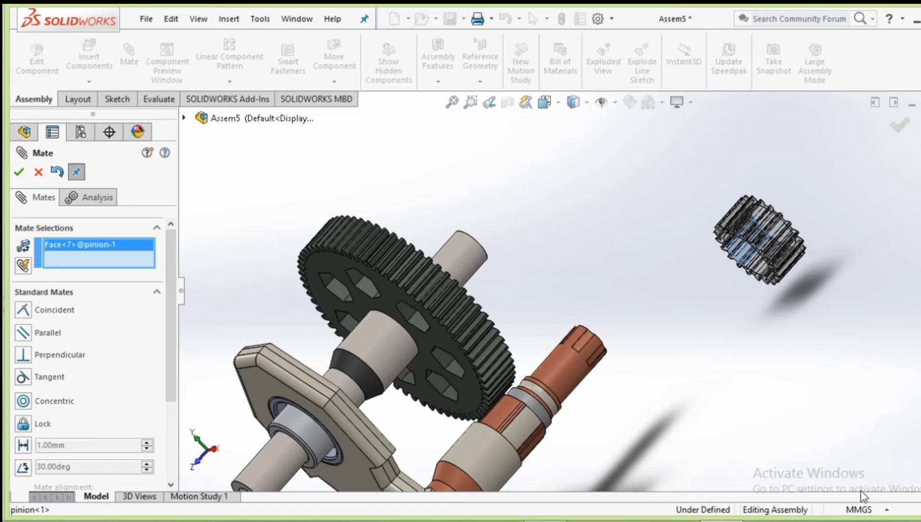
- Finish the concentric mate centring the pinion on the Pinion shaft
click(530, 422)
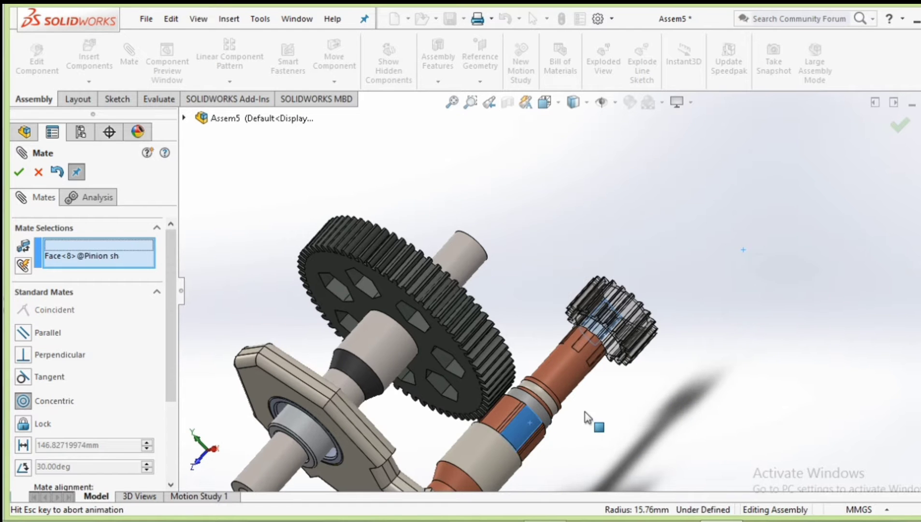
click(784, 429)
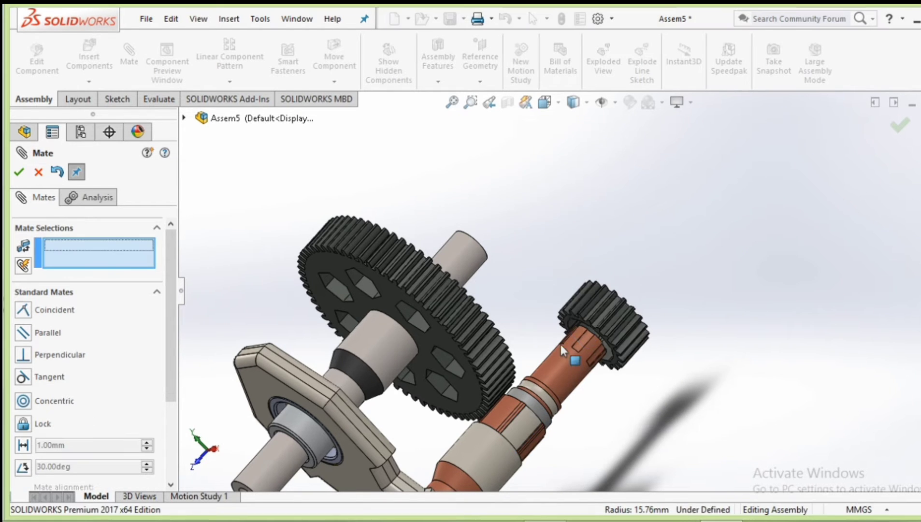
scroll(561, 344, down, 3)
scroll(562, 350, down, 3)
mouse_move(628, 455)
middle_down()
mouse_move(639, 415)
mouse_move(610, 427)
mouse_move(395, 424)
middle_up()
scroll(395, 423, down, 3)
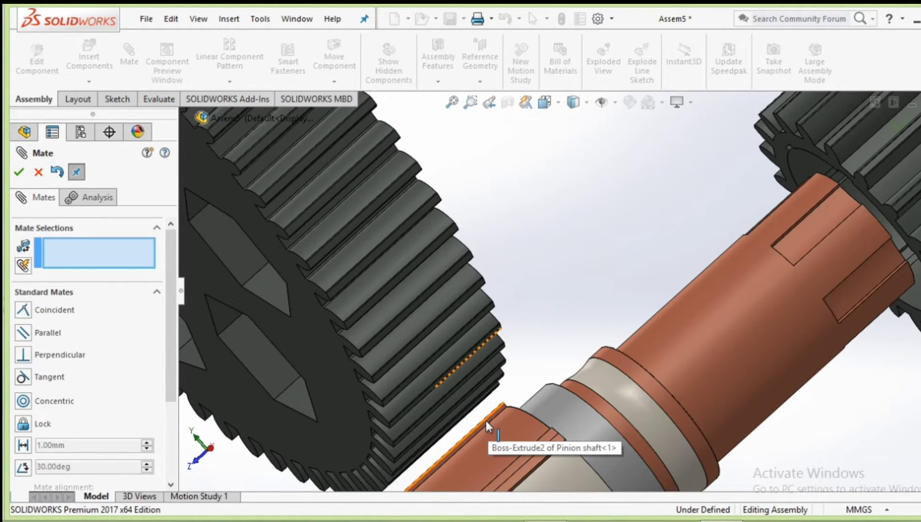
scroll(489, 422, down, 2)
- Make a pinion face parallel to a flat face on the Pinion shaft
click(496, 401)
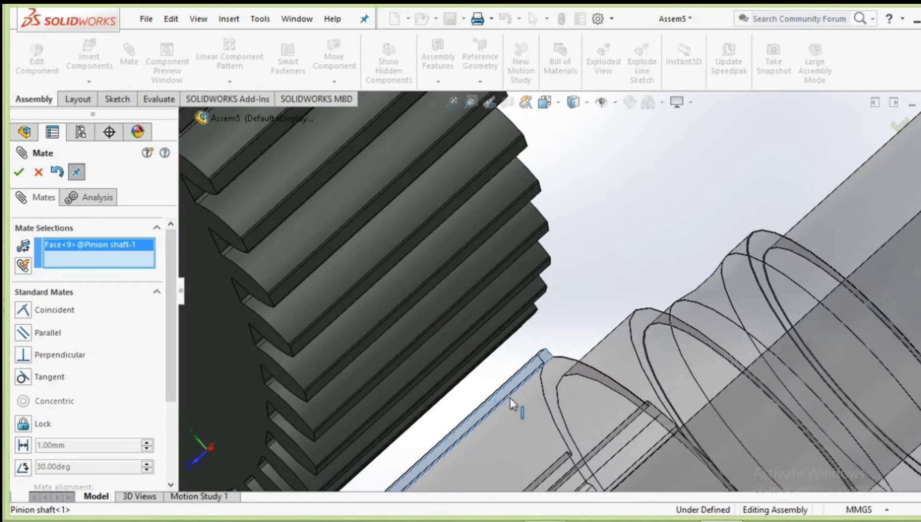
scroll(497, 401, up, 3)
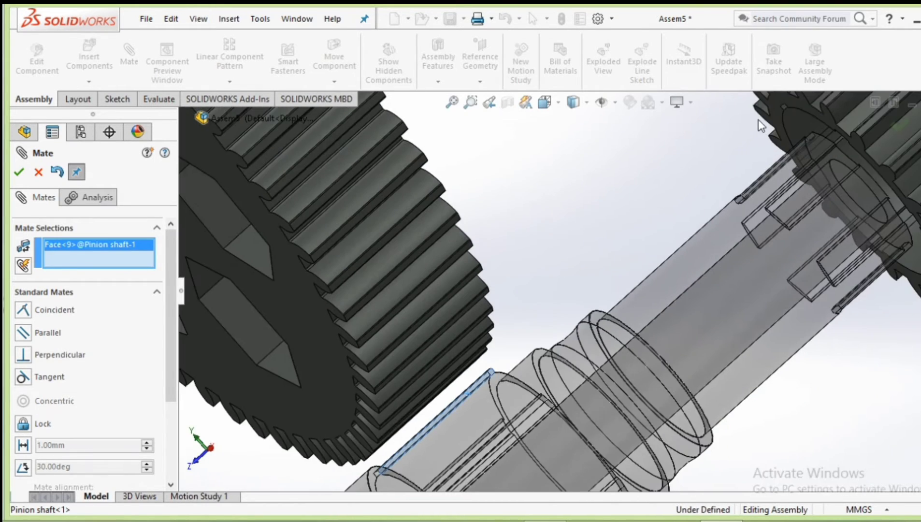
middle_drag(759, 120, 884, 180)
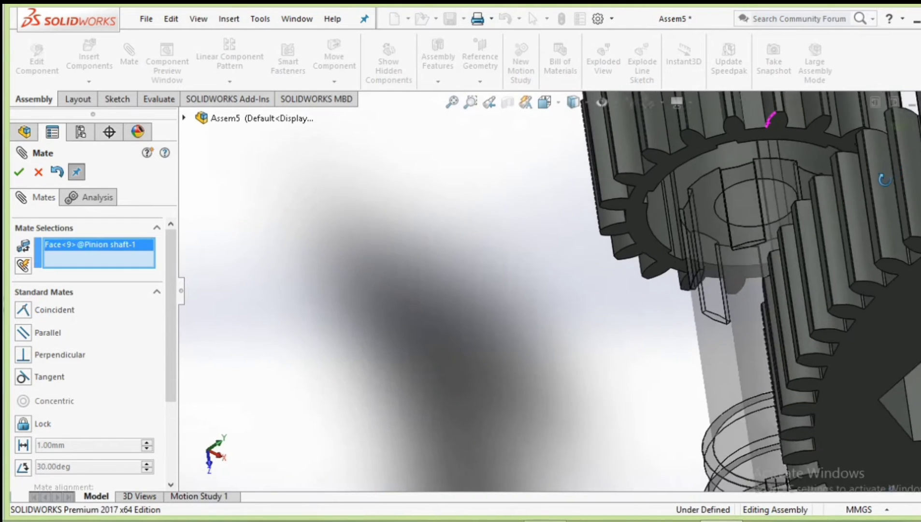
scroll(799, 166, down, 3)
scroll(735, 191, down, 2)
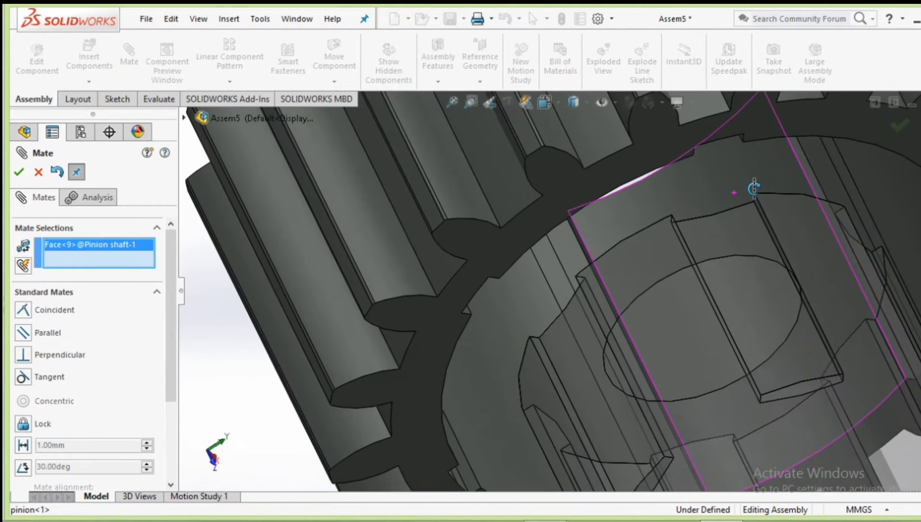
scroll(757, 186, up, 2)
scroll(776, 194, up, 2)
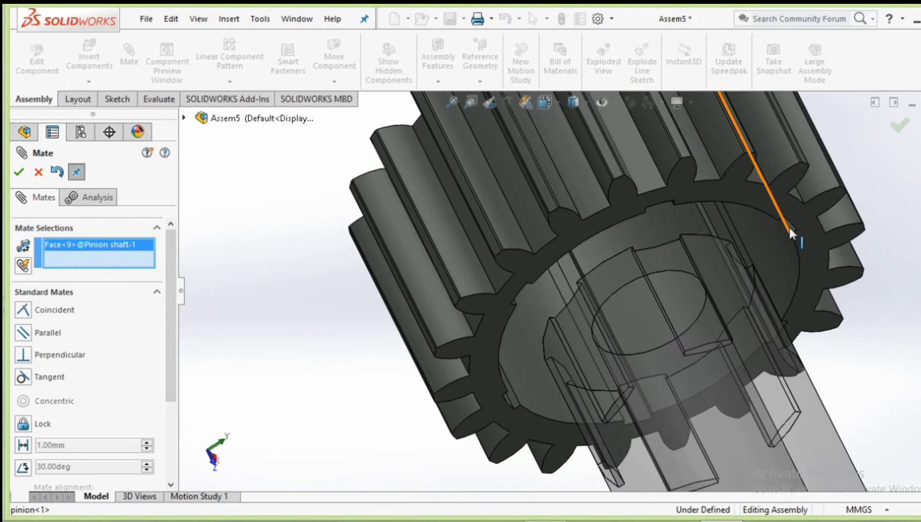
click(791, 224)
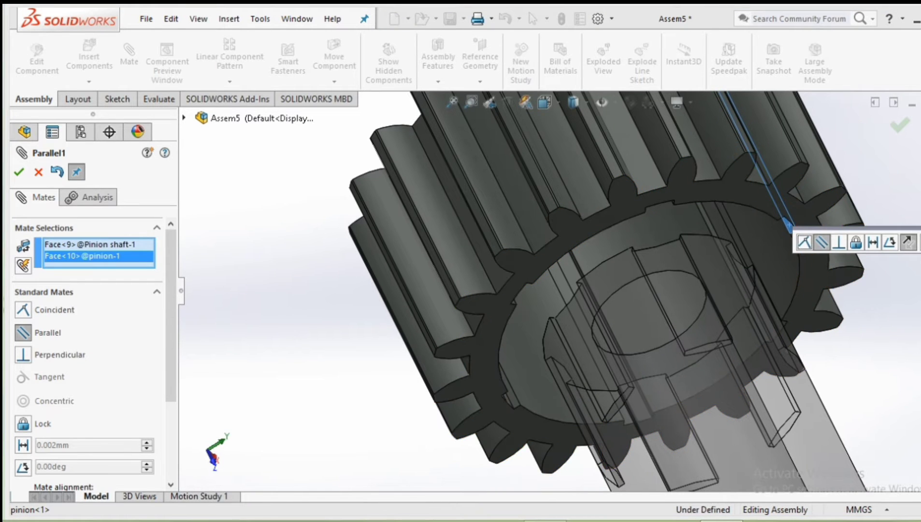
click(908, 242)
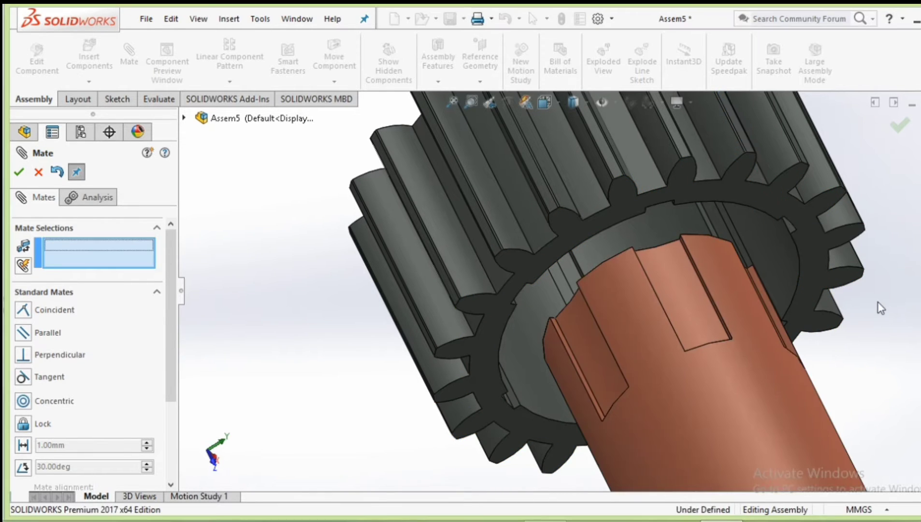
- Add a coincident mate between a pinion face and the Pinion shaft face
scroll(866, 295, up, 3)
scroll(832, 289, down, 2)
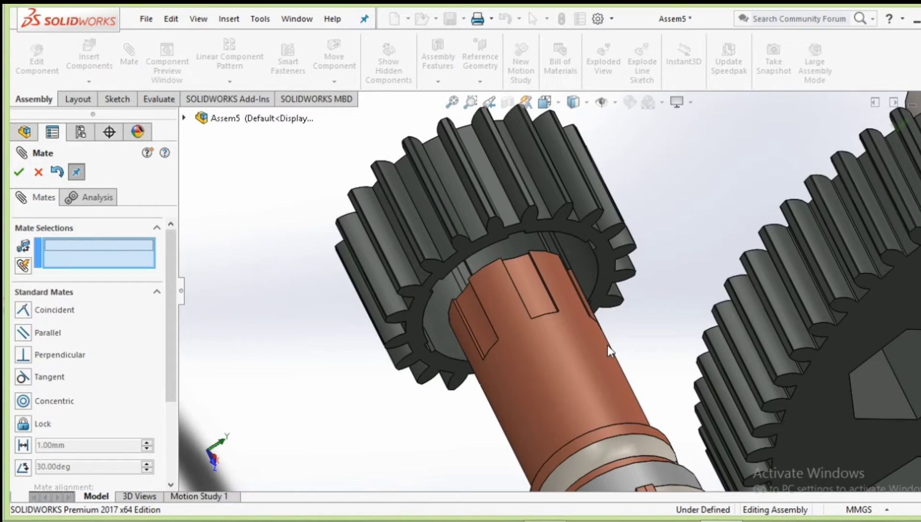
click(573, 234)
scroll(605, 325, up, 2)
scroll(633, 329, up, 2)
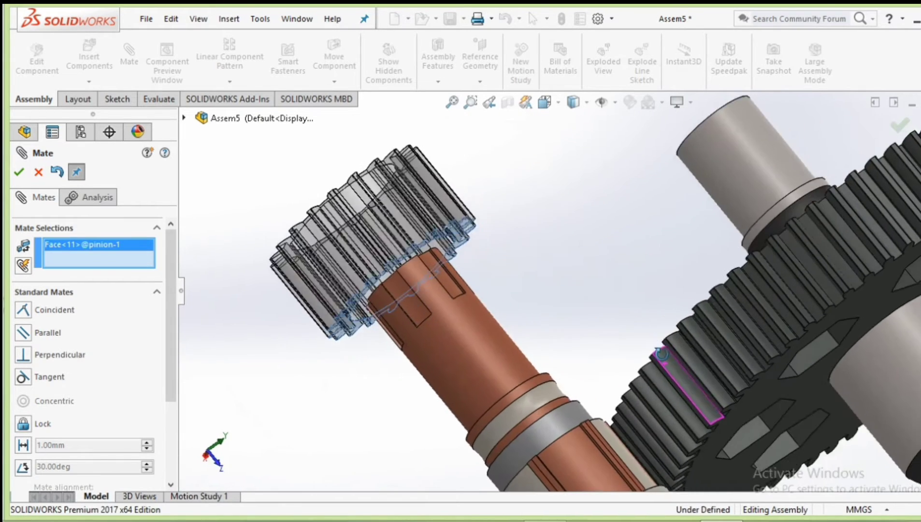
scroll(662, 354, down, 2)
scroll(618, 387, down, 2)
scroll(575, 420, down, 2)
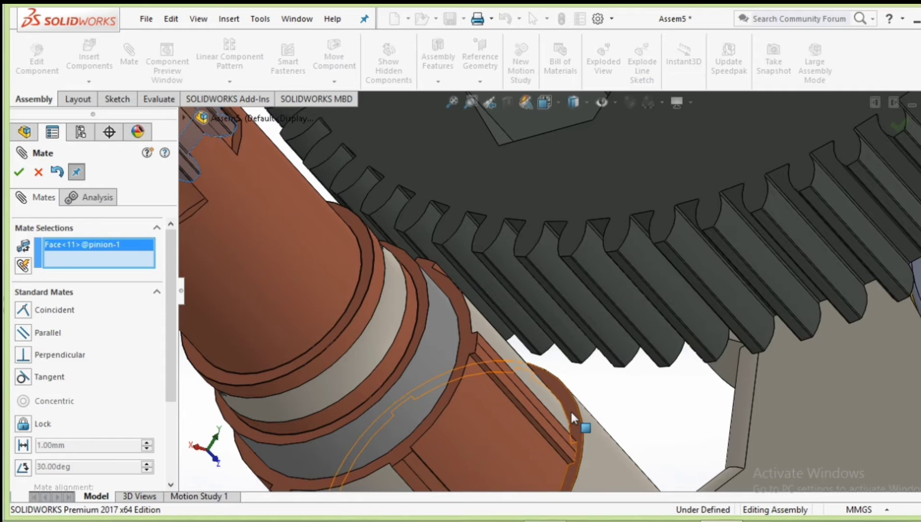
click(572, 418)
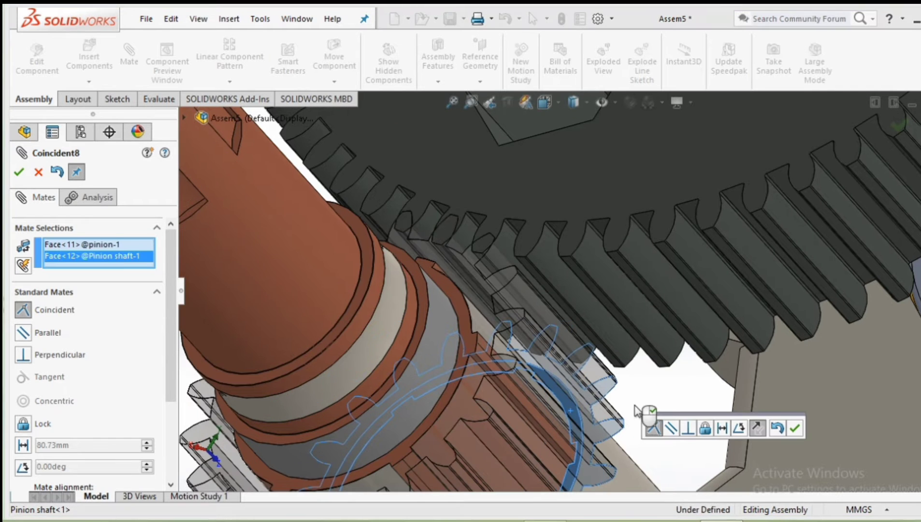
click(796, 429)
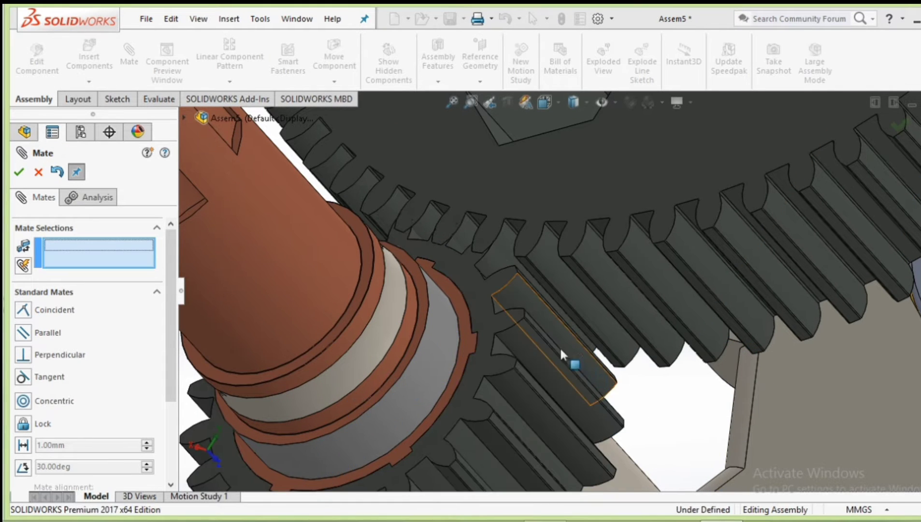
- Orbit to the shaft end and turn the large gear slightly about its axis
scroll(544, 333, up, 2)
mouse_move(536, 298)
middle_down()
mouse_move(598, 410)
mouse_move(625, 438)
mouse_move(584, 450)
mouse_move(590, 399)
mouse_move(567, 392)
mouse_move(644, 420)
mouse_move(623, 429)
mouse_move(627, 438)
mouse_move(561, 394)
mouse_move(508, 382)
middle_up()
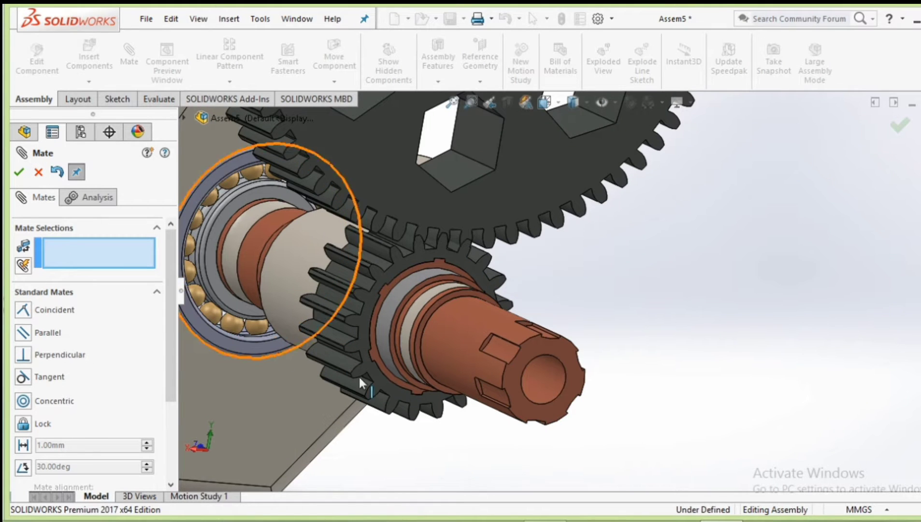
mouse_move(168, 380)
mouse_down()
mouse_move(177, 436)
mouse_move(146, 455)
mouse_up()
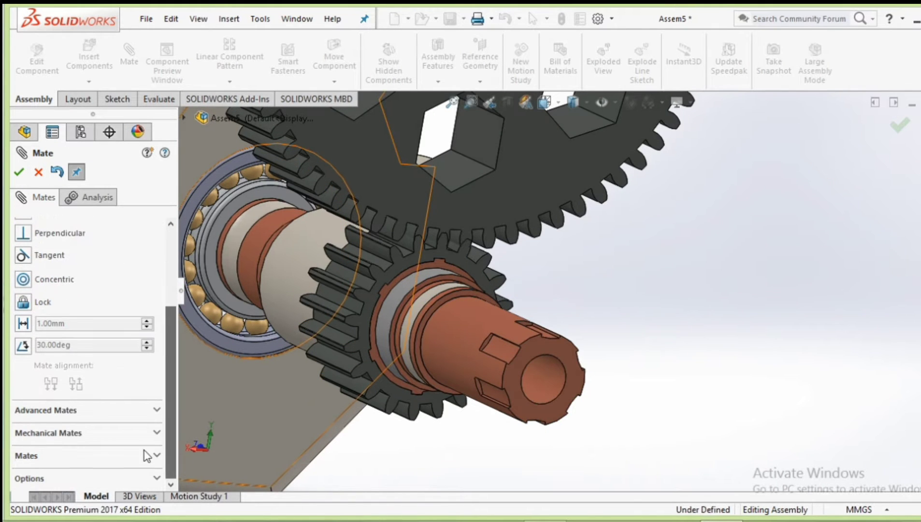
click(550, 193)
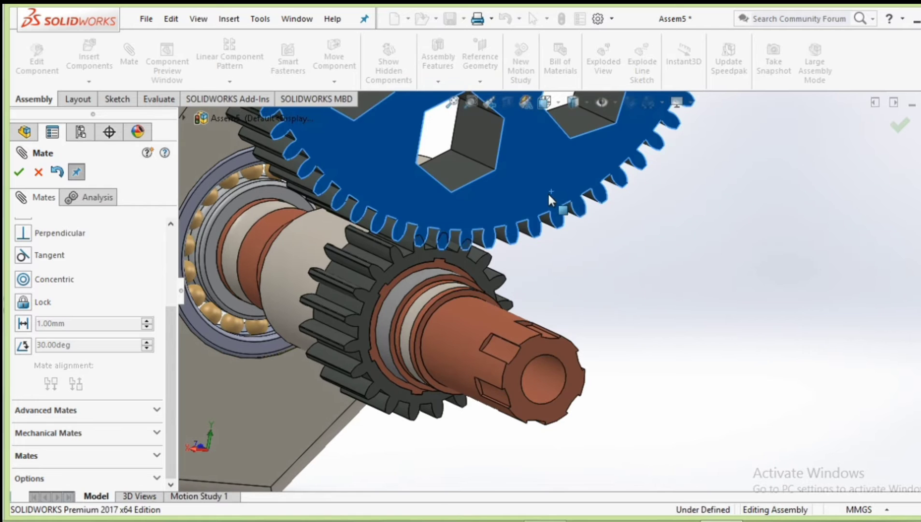
drag(545, 196, 541, 201)
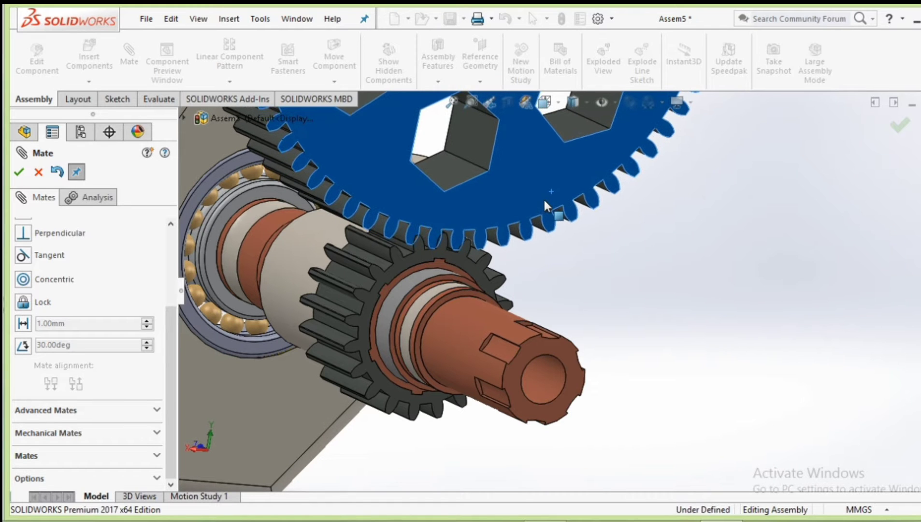
click(561, 255)
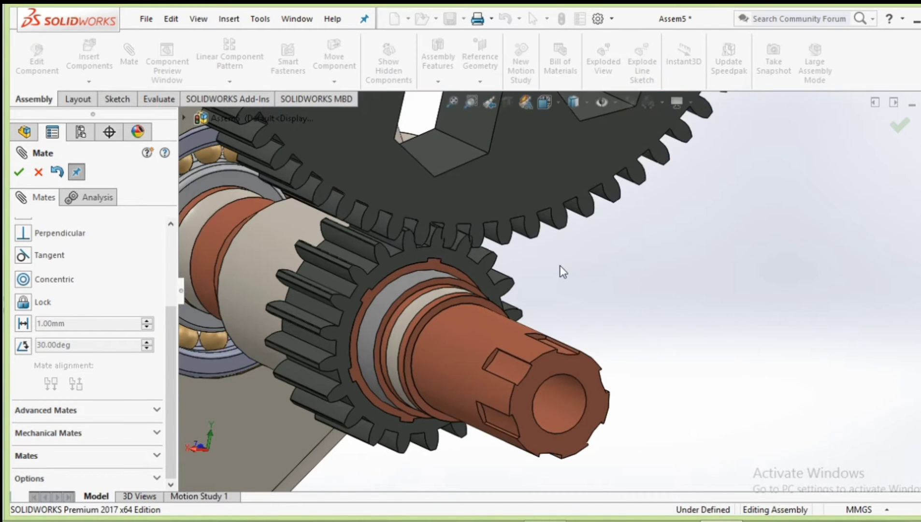
middle_drag(561, 261, 545, 264)
scroll(527, 249, down, 2)
scroll(489, 218, down, 3)
scroll(445, 203, down, 2)
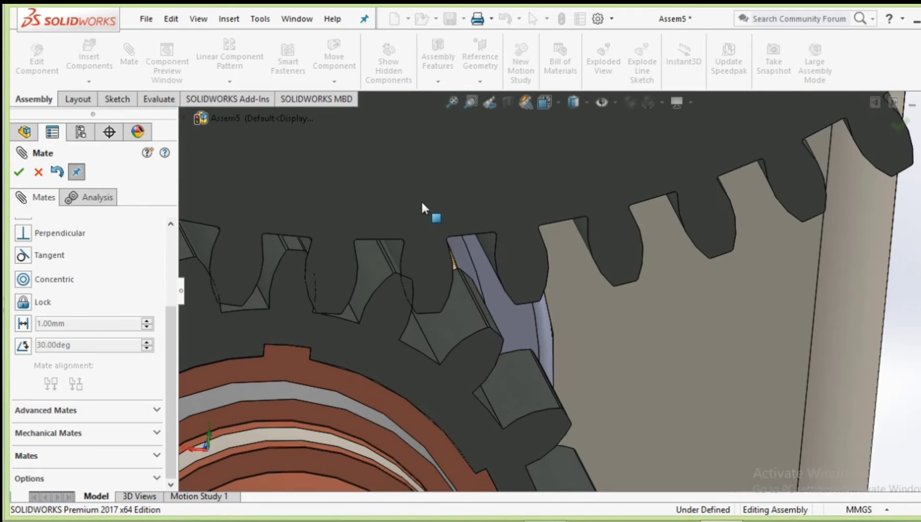
middle_drag(430, 199, 427, 202)
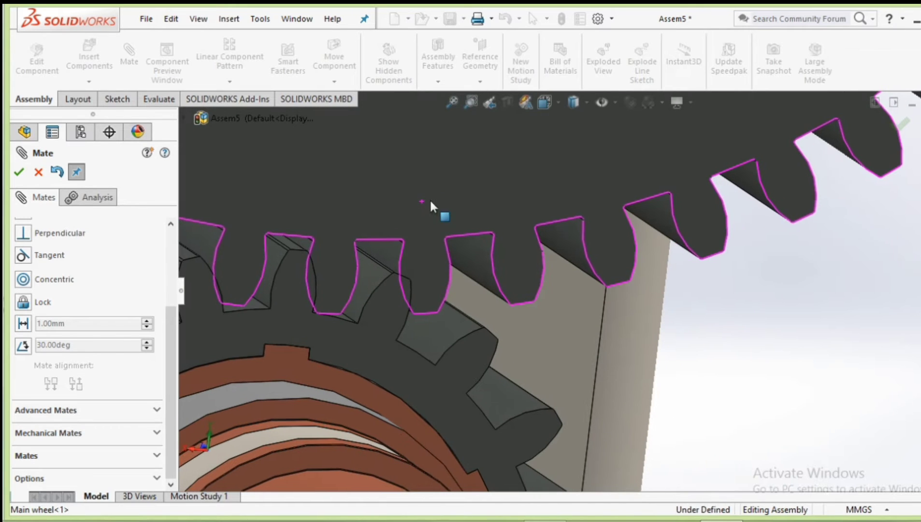
- Nudge the large gear further until its teeth sit between the pinion's teeth
click(456, 188)
click(454, 186)
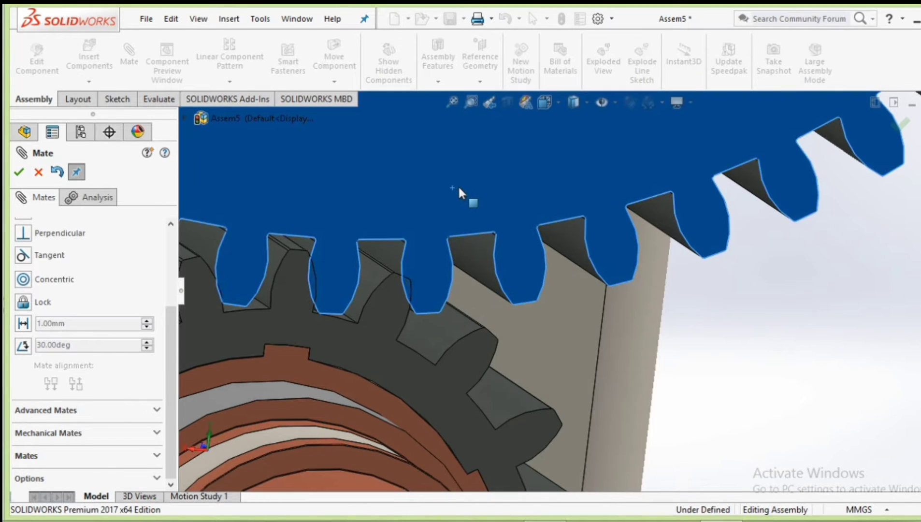
drag(461, 189, 467, 191)
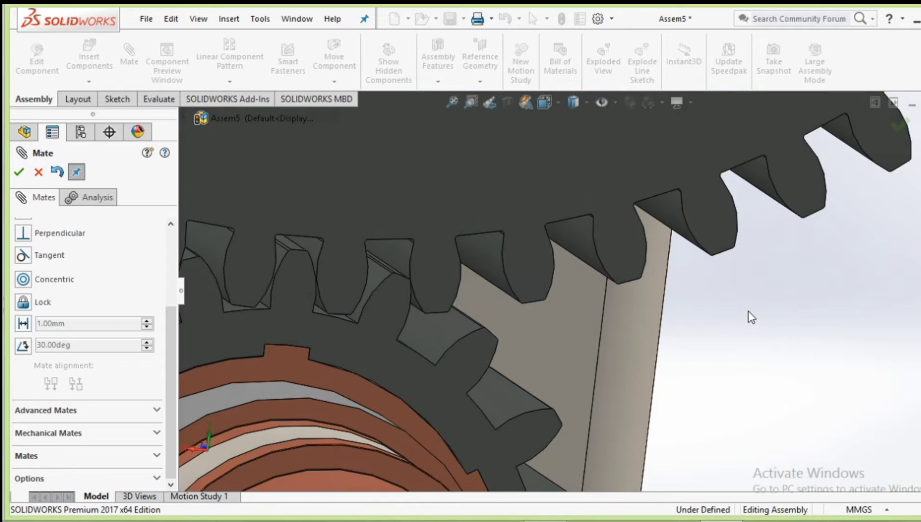
mouse_move(750, 315)
middle_down()
mouse_move(732, 299)
mouse_move(740, 288)
mouse_move(724, 302)
middle_up()
scroll(292, 319, down, 3)
middle_drag(292, 319, 308, 307)
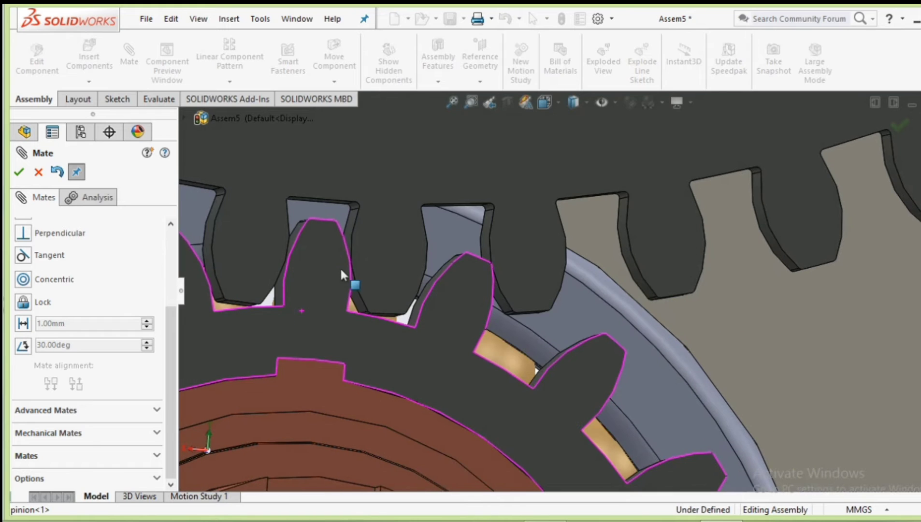
click(371, 249)
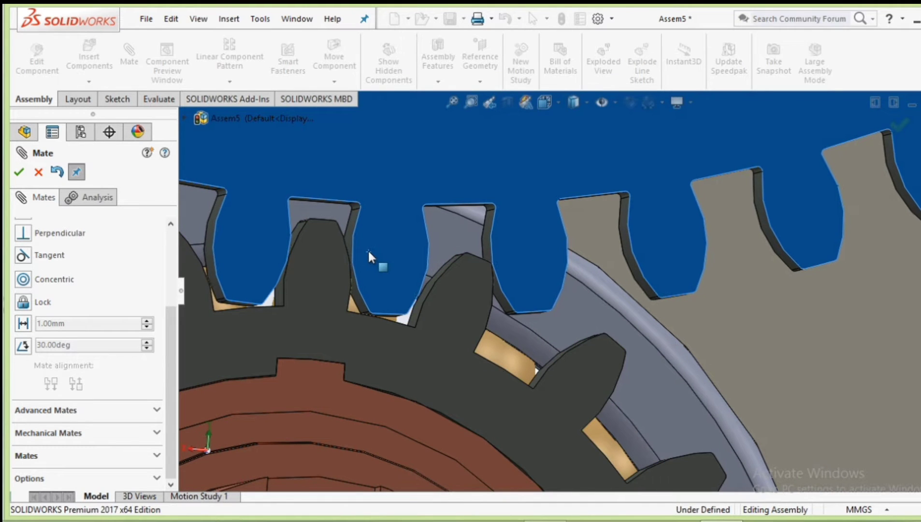
drag(370, 249, 371, 249)
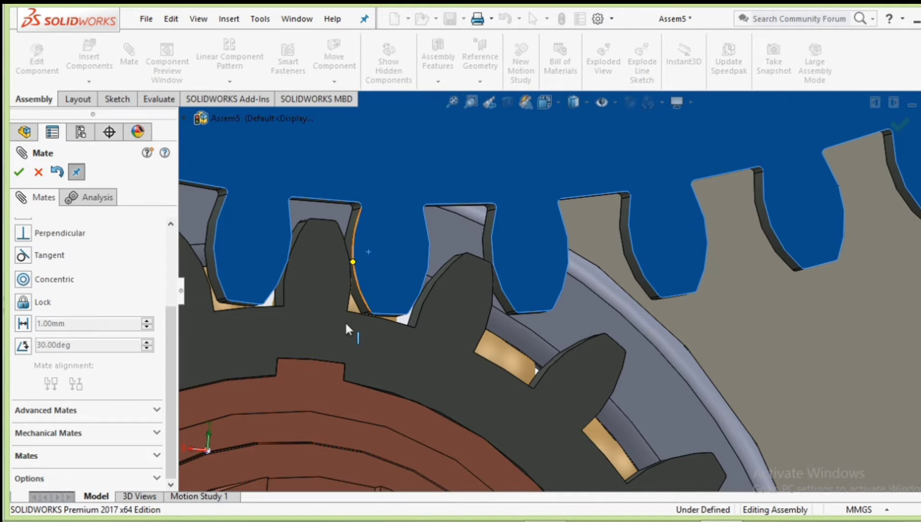
scroll(345, 321, up, 4)
scroll(380, 317, up, 2)
scroll(555, 336, up, 3)
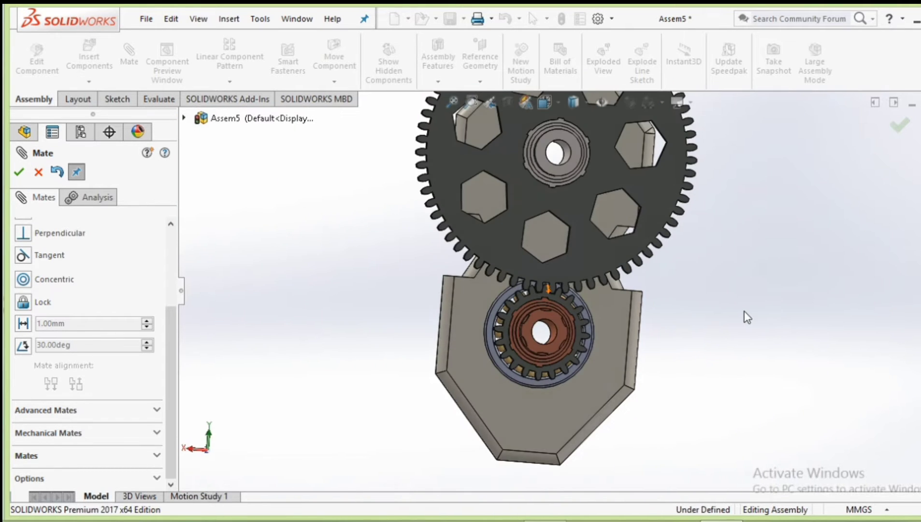
middle_drag(744, 311, 700, 271)
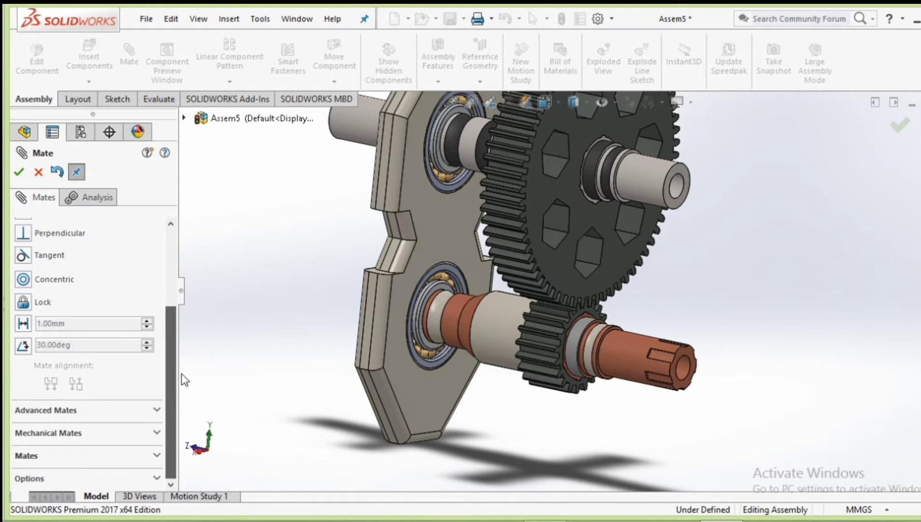
- Choose the Gear mechanical mate type and bring the pinion and main wheel into view
click(127, 437)
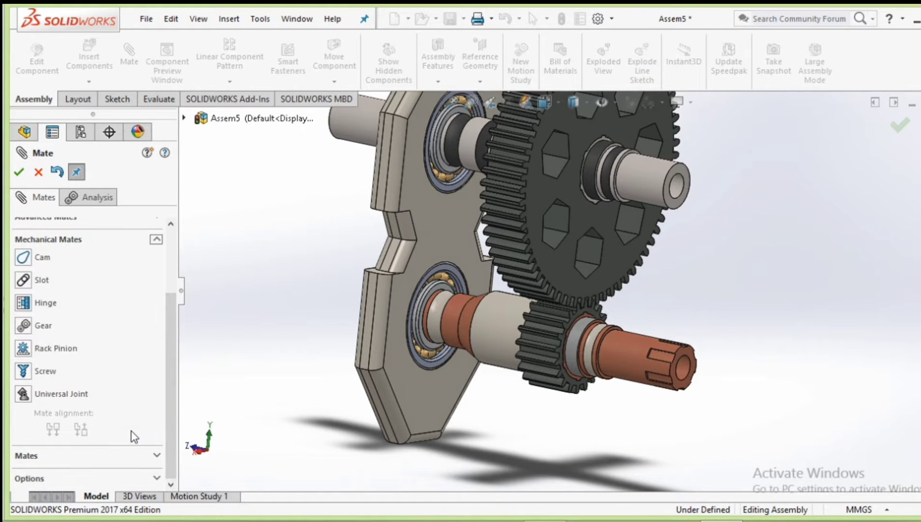
click(29, 327)
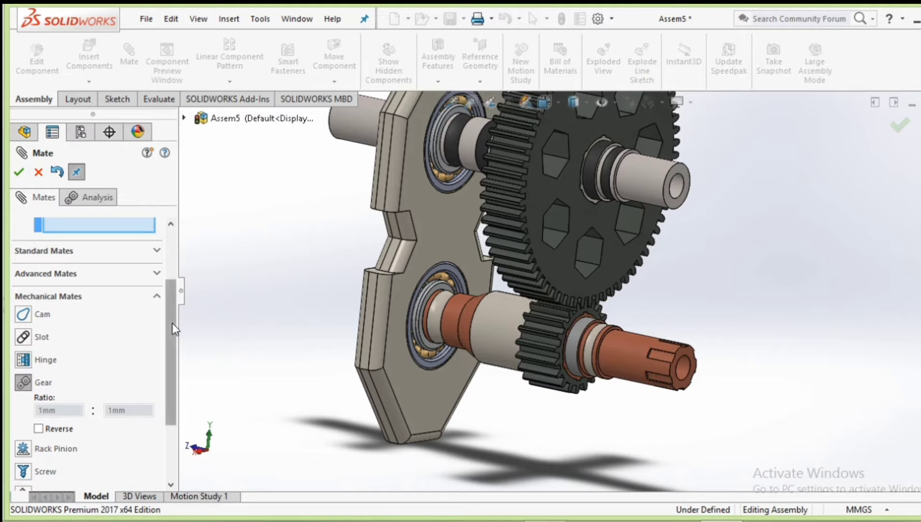
drag(172, 323, 177, 265)
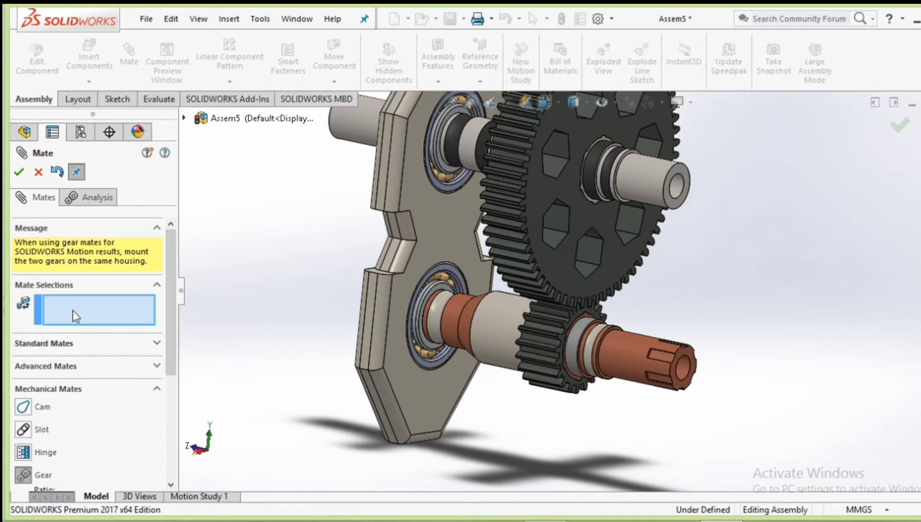
scroll(350, 288, down, 3)
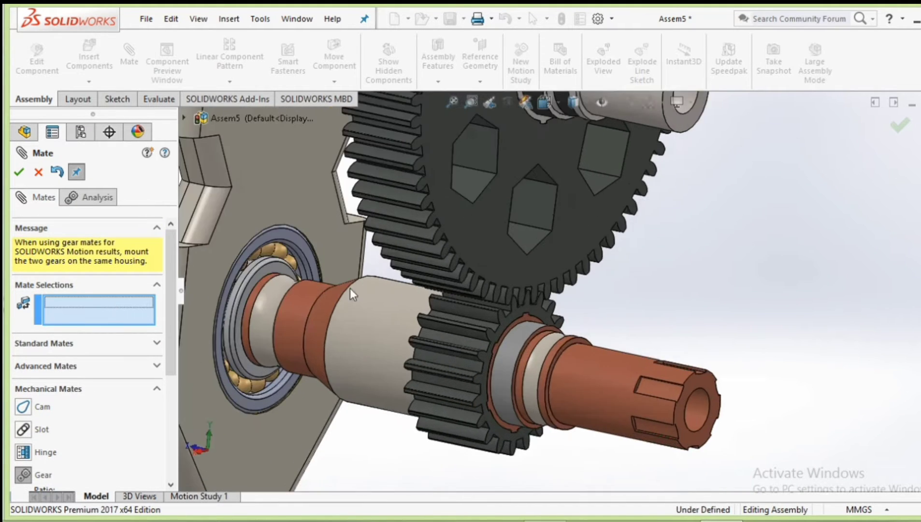
scroll(376, 407, down, 2)
scroll(383, 434, up, 3)
middle_drag(383, 434, 438, 423)
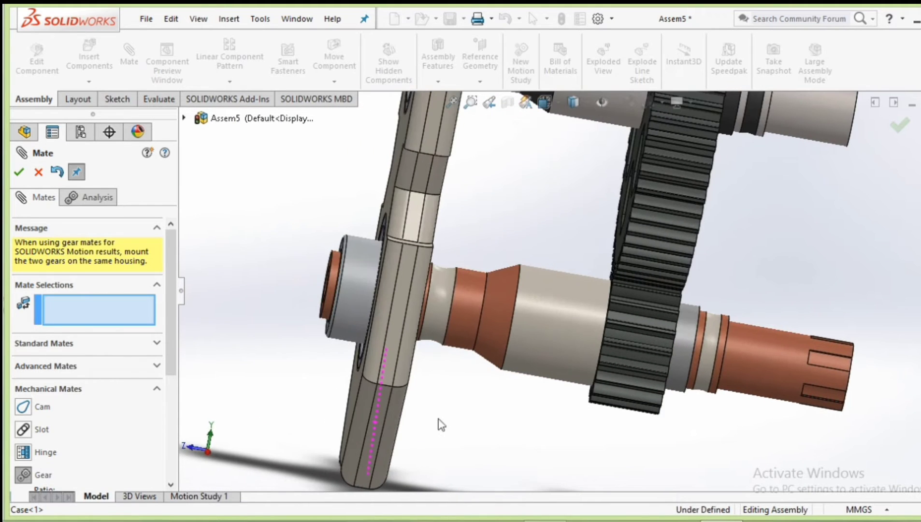
scroll(647, 242, down, 2)
scroll(645, 239, down, 2)
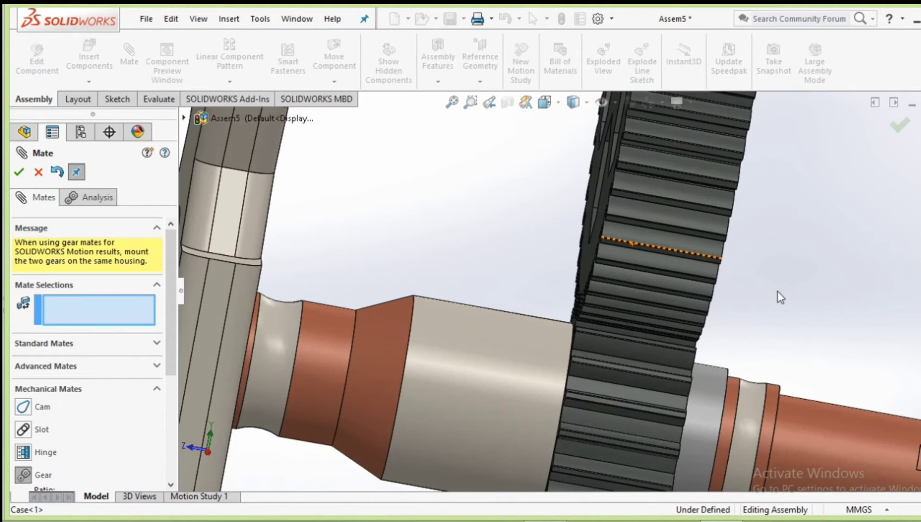
mouse_move(609, 244)
middle_down()
mouse_move(672, 212)
mouse_move(609, 206)
middle_up()
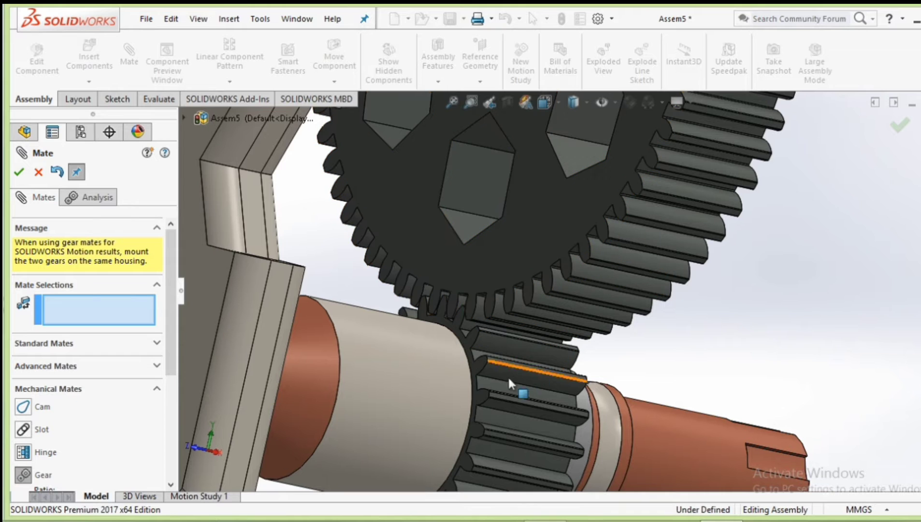
- Link a pinion tooth face and a main wheel tooth face with the gear mate
click(493, 382)
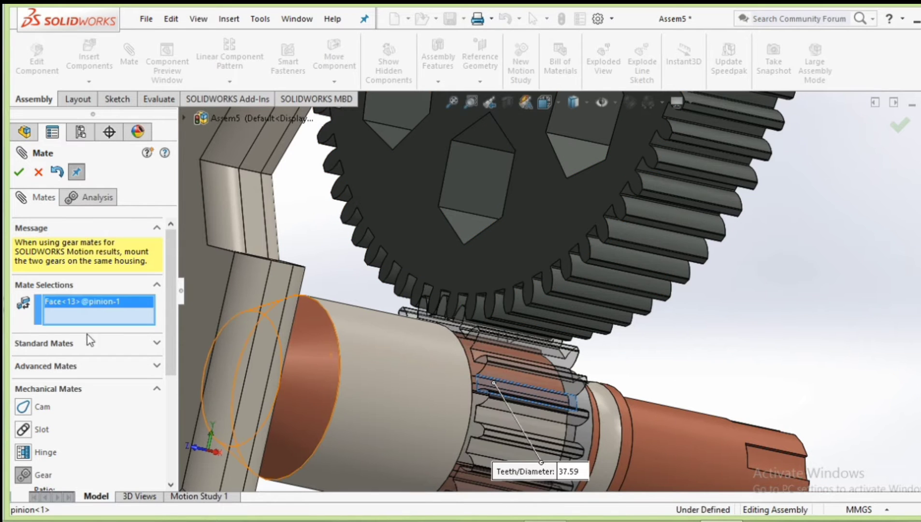
scroll(610, 211, down, 2)
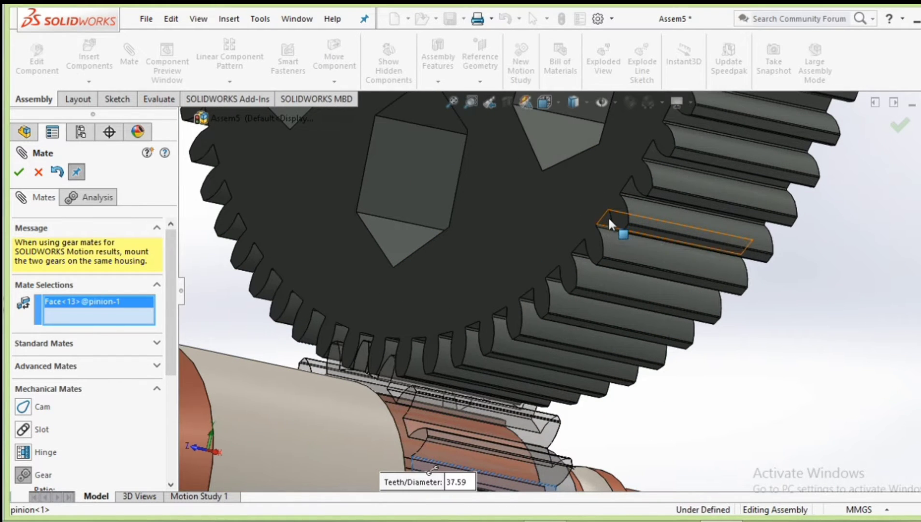
scroll(655, 232, down, 2)
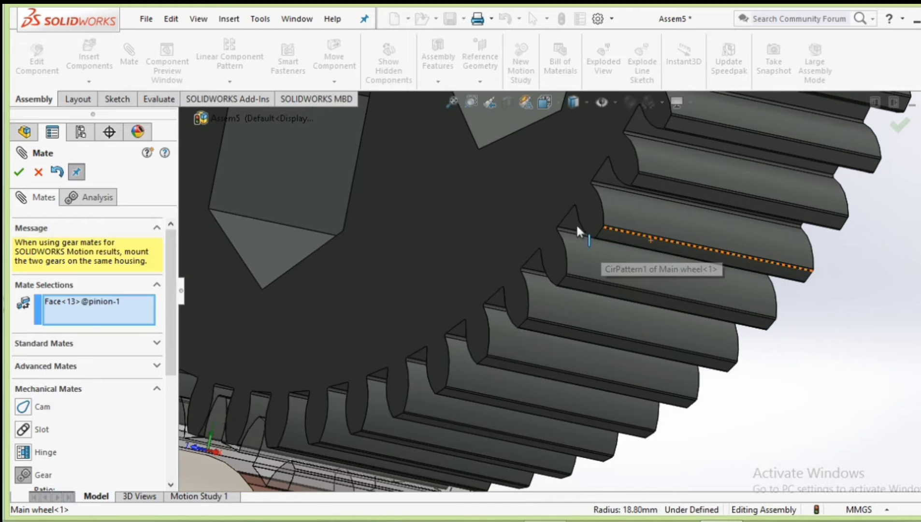
click(571, 224)
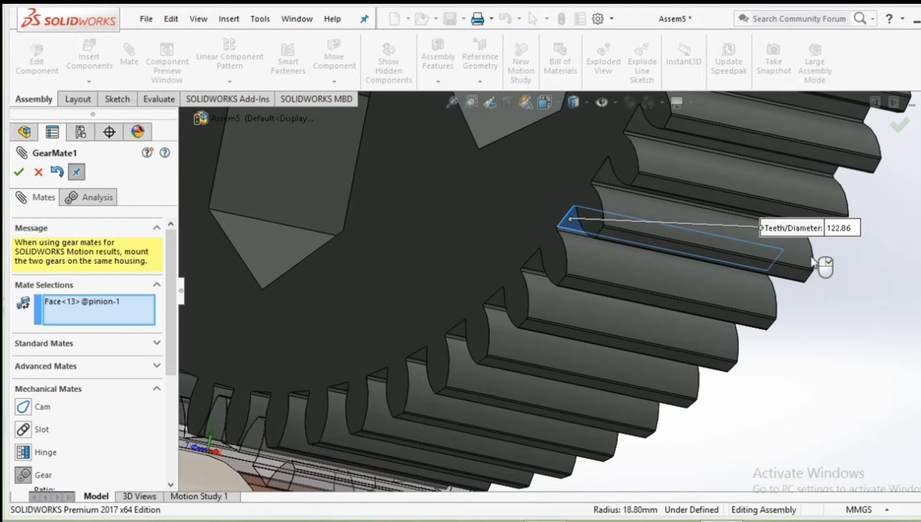
click(123, 316)
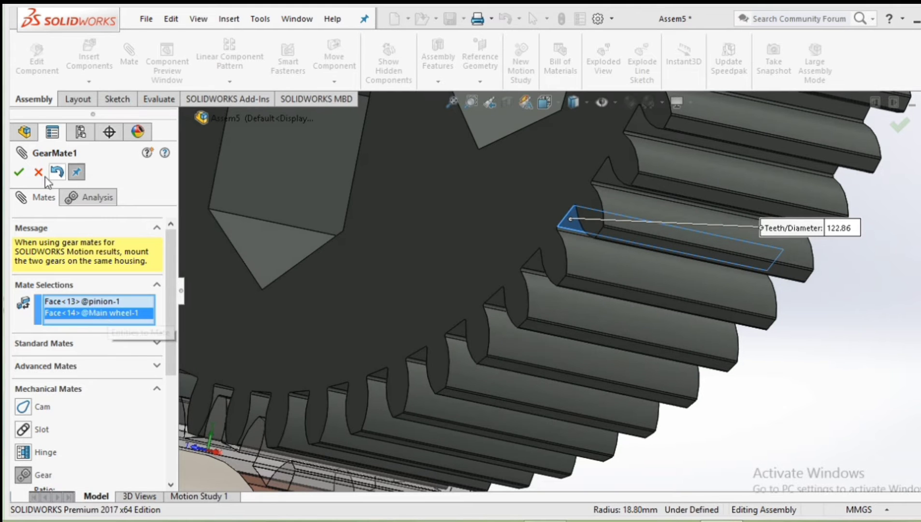
click(18, 172)
- Turn the large gear repeatedly to verify the pinion follows, then close the Mate manager
scroll(331, 277, up, 3)
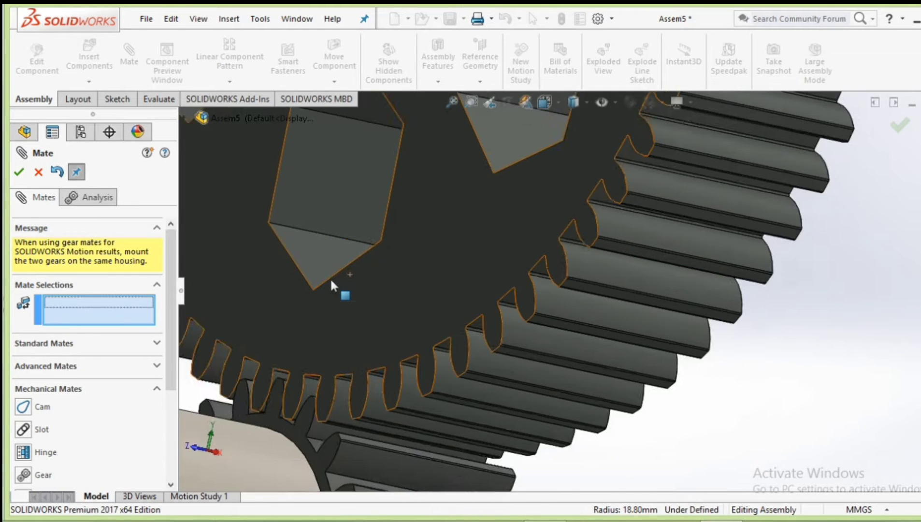
scroll(330, 277, up, 3)
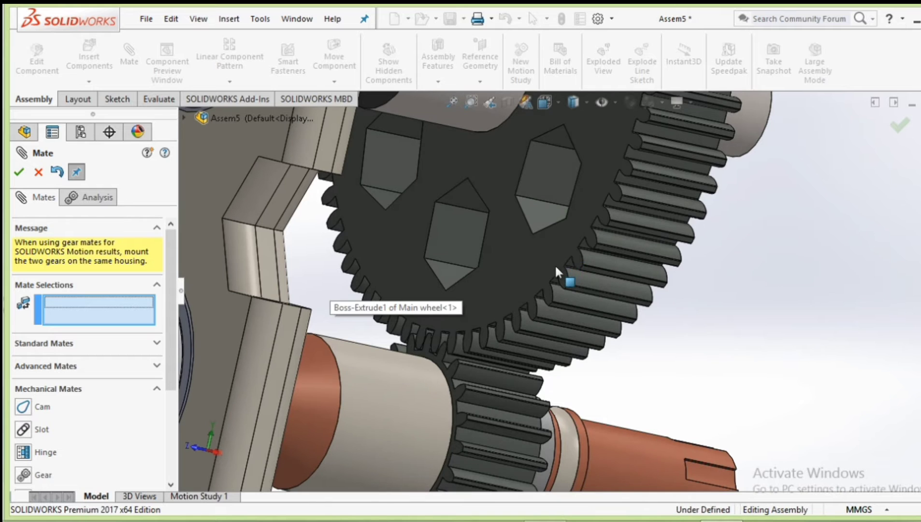
drag(555, 264, 451, 383)
scroll(699, 349, up, 2)
scroll(700, 349, up, 3)
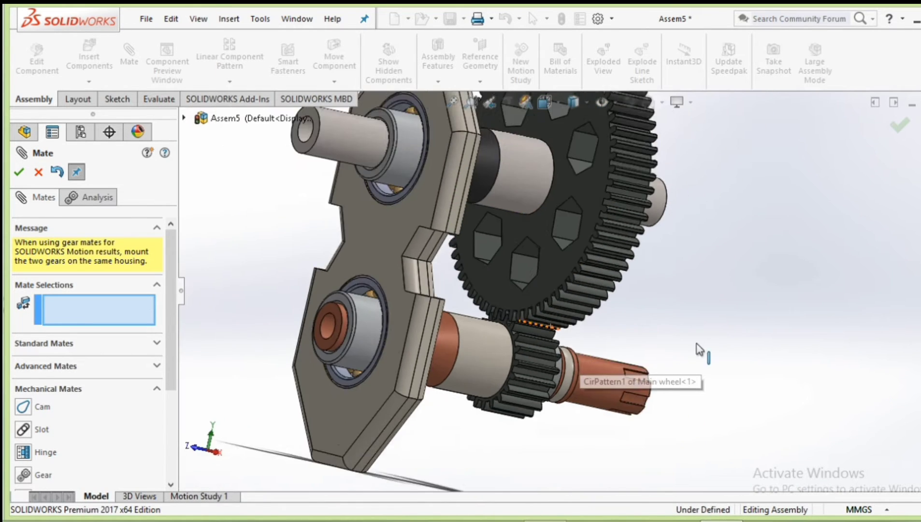
scroll(700, 349, up, 2)
middle_drag(679, 345, 594, 200)
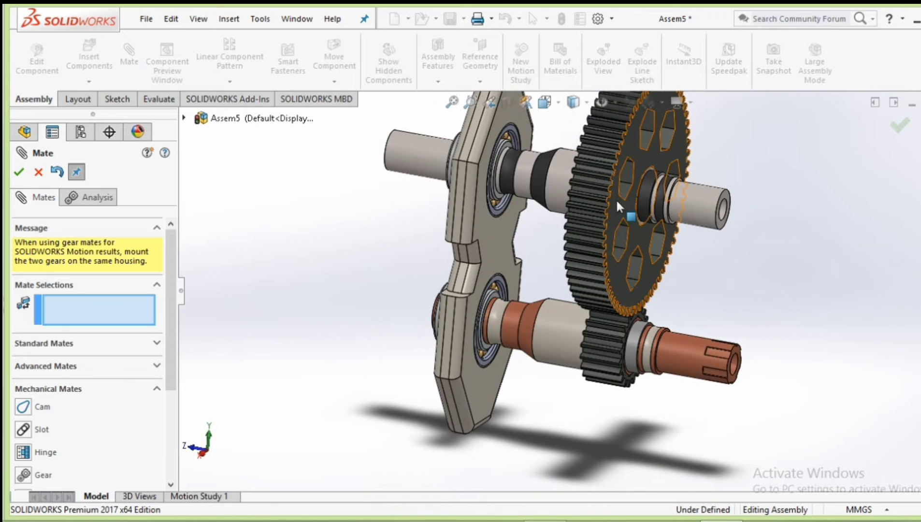
mouse_move(613, 232)
mouse_down()
mouse_move(661, 302)
mouse_move(684, 273)
mouse_move(688, 245)
mouse_move(656, 289)
mouse_move(613, 304)
mouse_move(581, 256)
mouse_move(668, 307)
mouse_move(713, 300)
mouse_up()
middle_drag(715, 304, 693, 179)
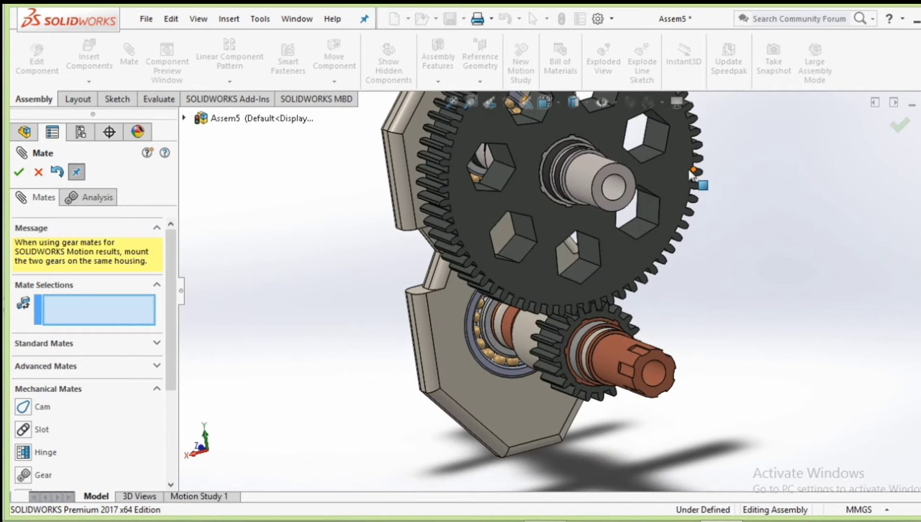
mouse_move(692, 179)
mouse_down()
mouse_move(694, 249)
mouse_move(674, 256)
mouse_move(648, 295)
mouse_up()
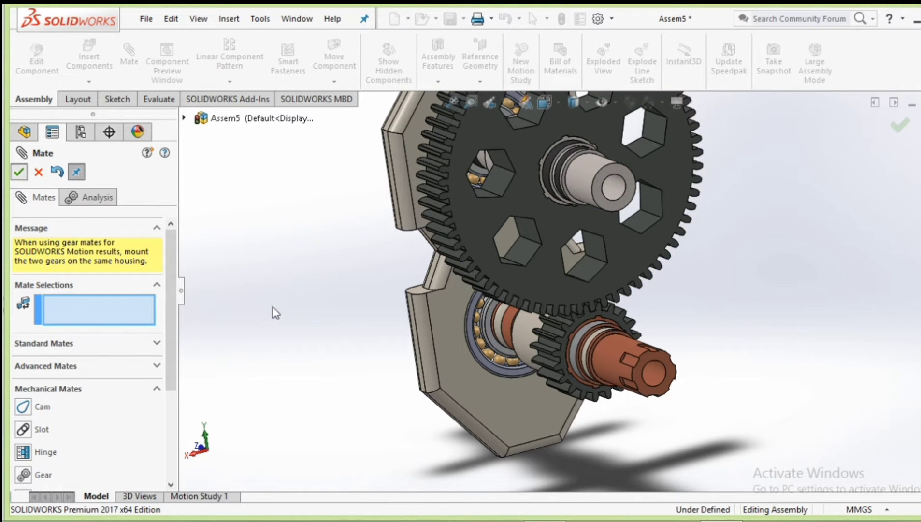
key(Escape)
mouse_move(284, 302)
middle_down()
mouse_move(359, 308)
mouse_move(410, 359)
mouse_move(391, 310)
mouse_move(724, 265)
mouse_move(629, 256)
middle_up()
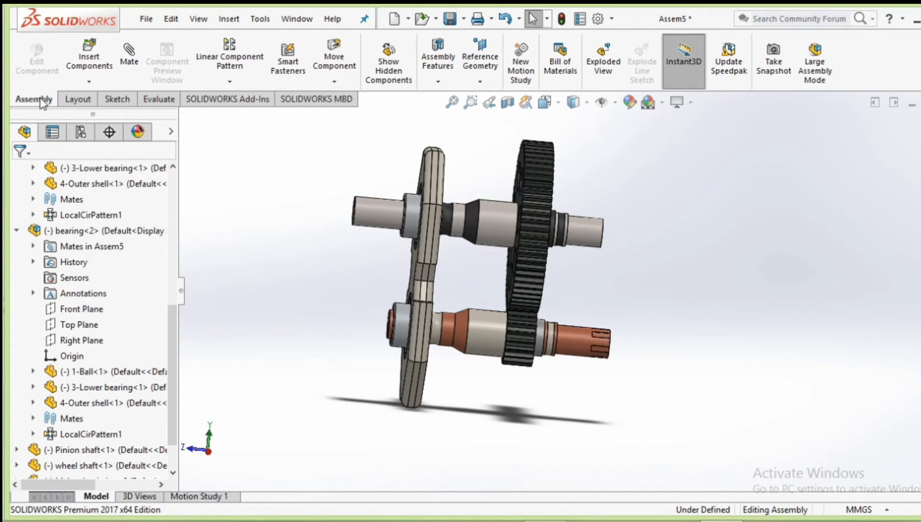
- Insert two bearing parts, one right of the gearbox and one below it
click(89, 57)
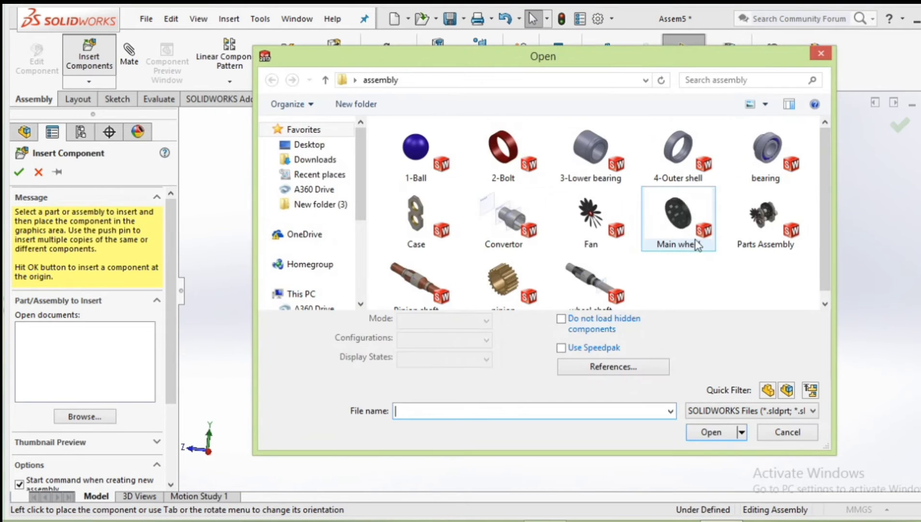
click(767, 155)
click(712, 432)
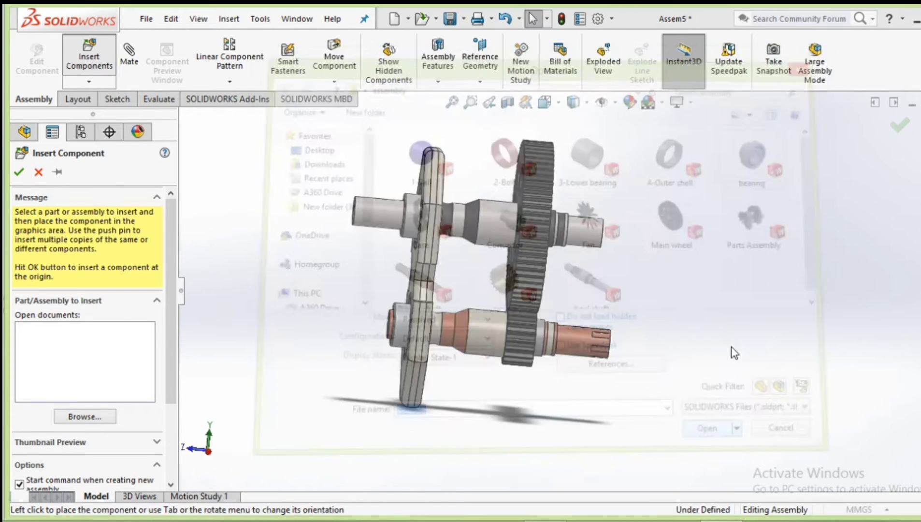
click(693, 174)
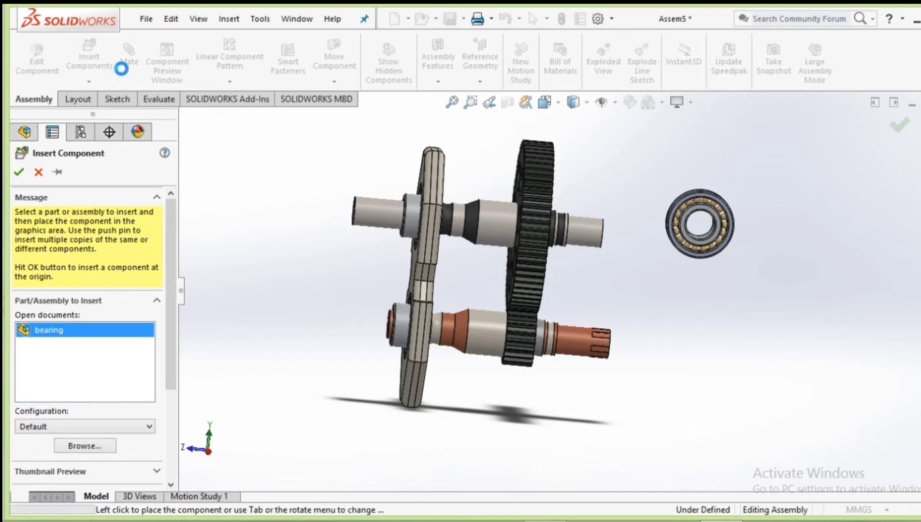
click(98, 63)
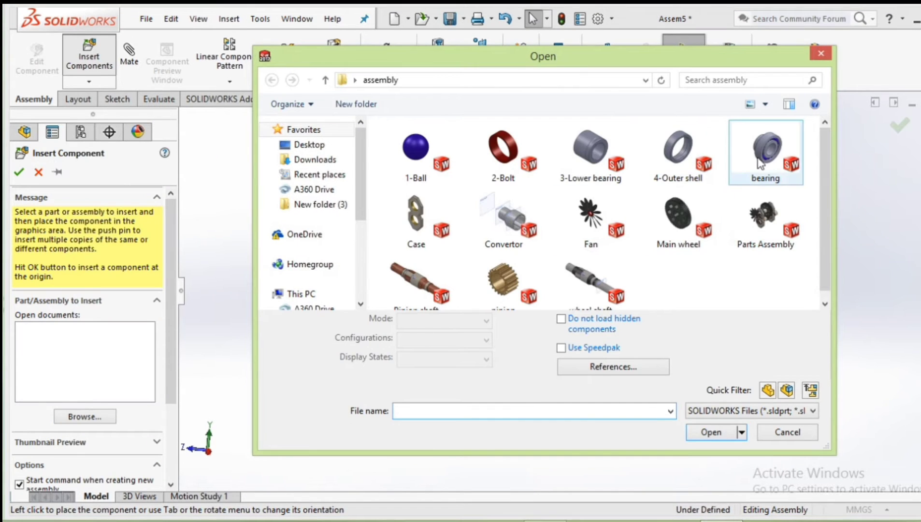
click(761, 163)
click(709, 432)
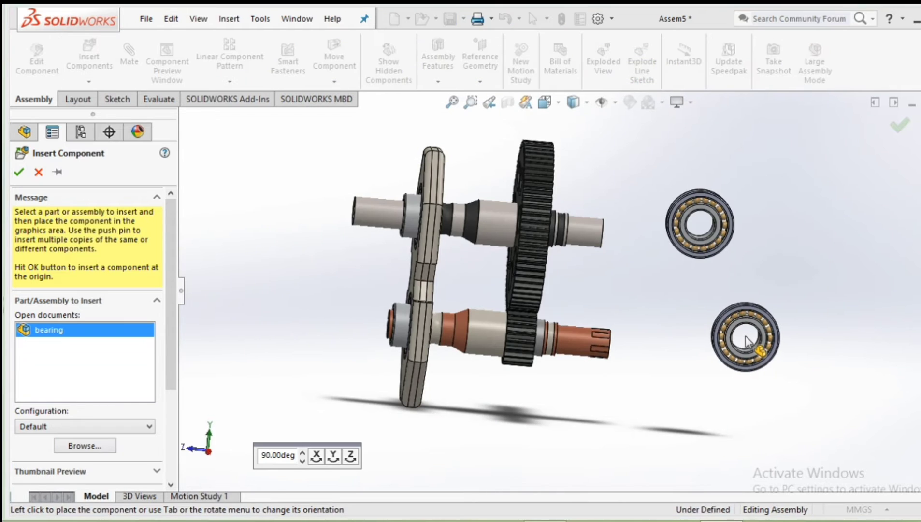
click(748, 341)
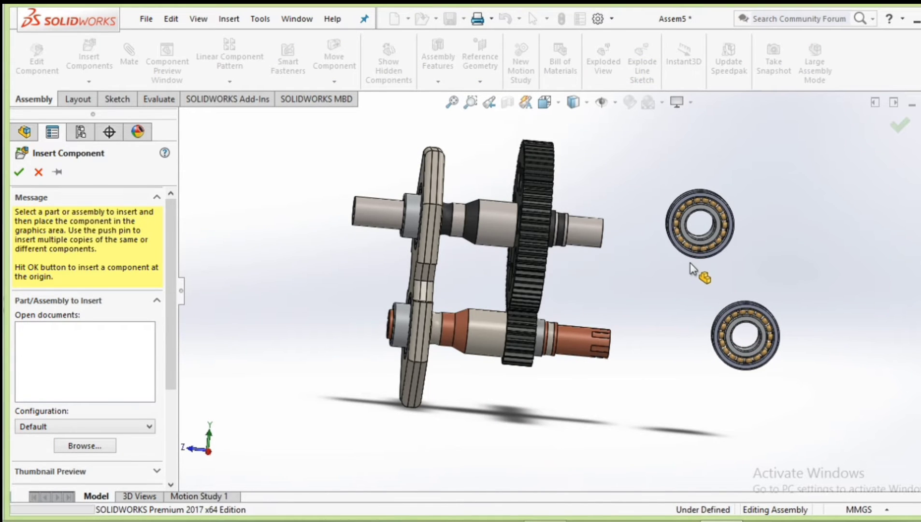
scroll(680, 290, down, 2)
scroll(680, 290, down, 3)
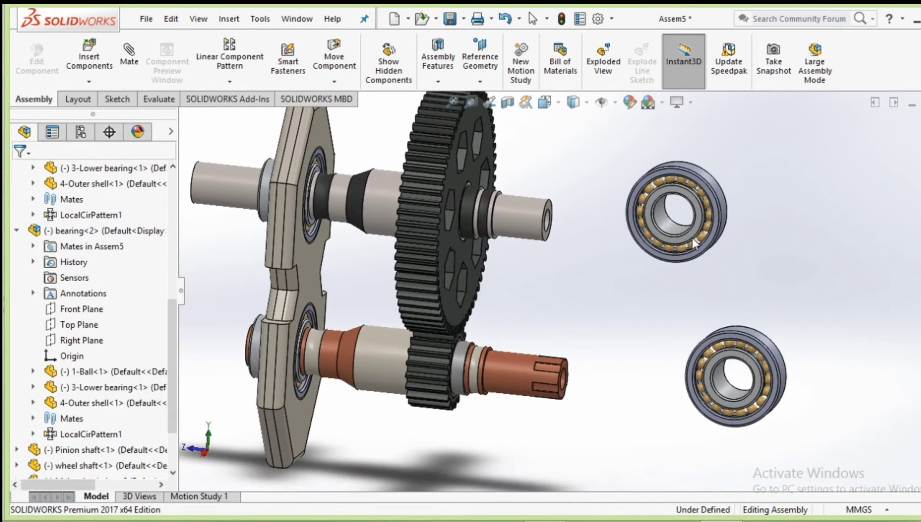
- Make the upper bearing's bore concentric with the wheel shaft end
click(695, 243)
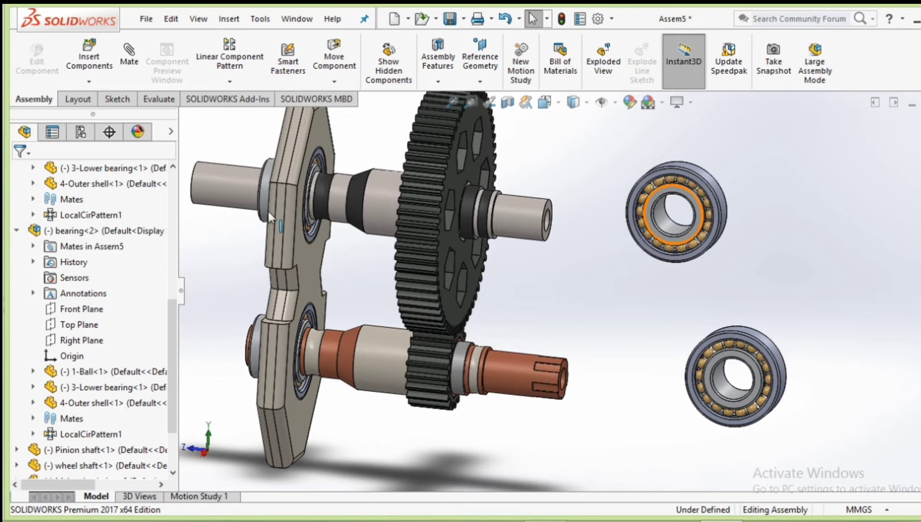
click(660, 219)
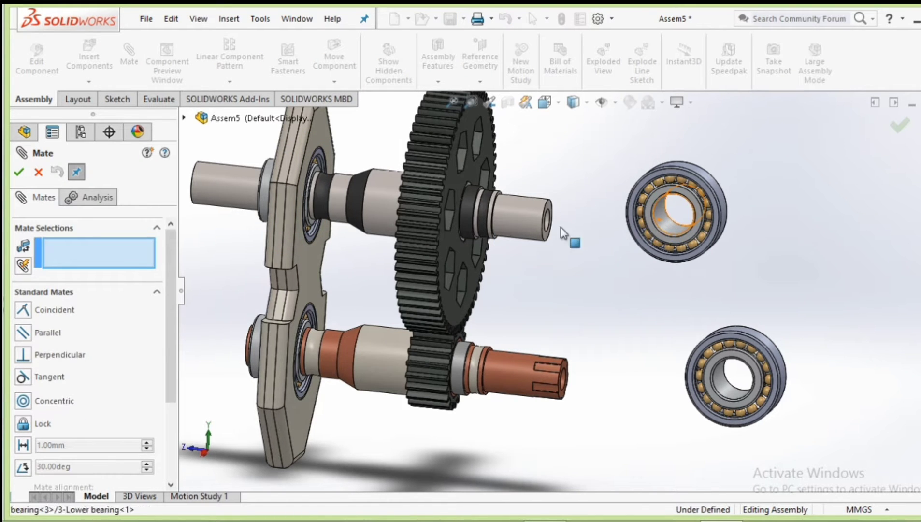
click(527, 223)
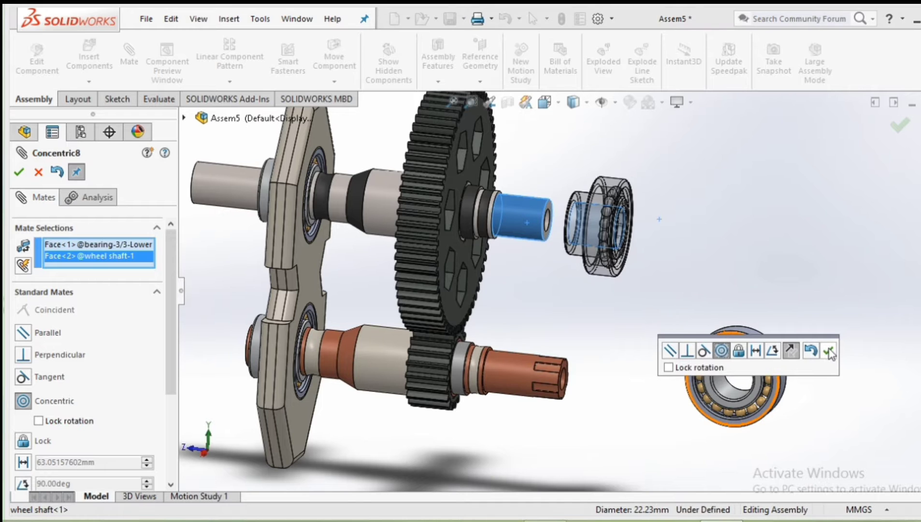
click(831, 354)
scroll(517, 224, down, 5)
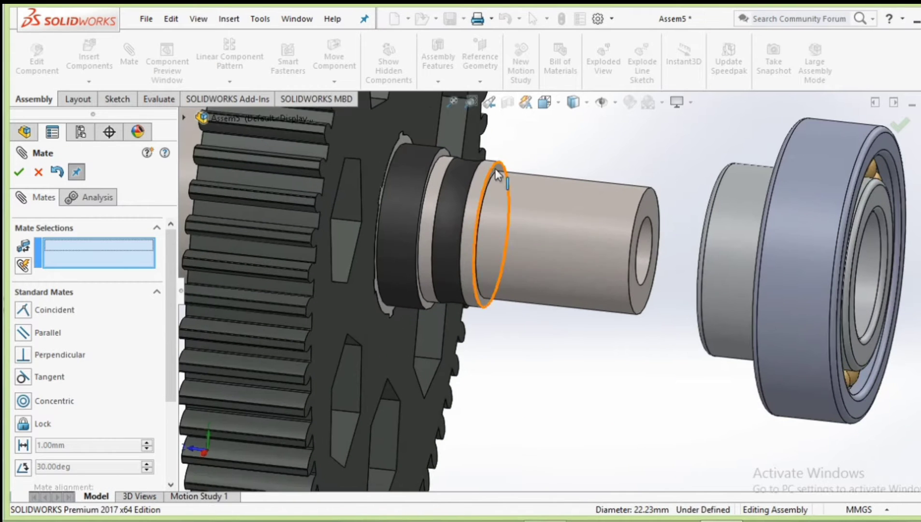
- Seat the upper bearing's side face coincident with the wheel shaft shoulder
click(513, 257)
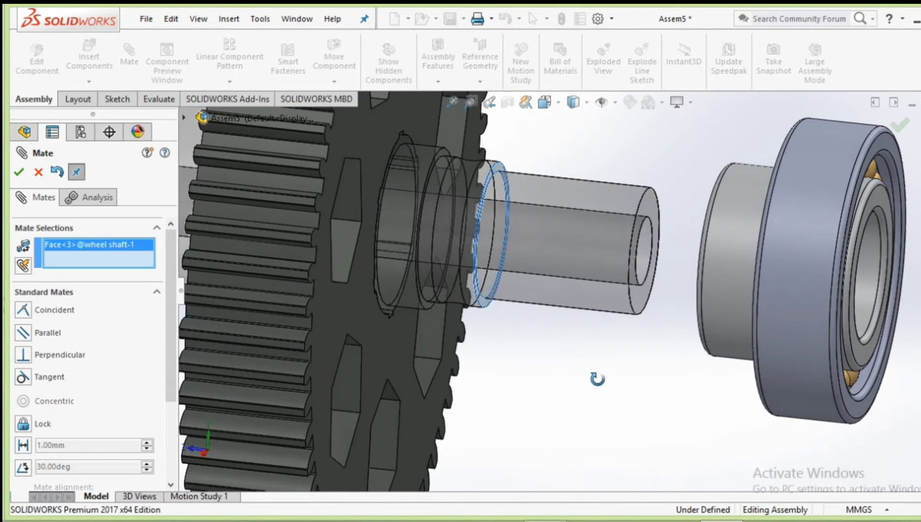
middle_drag(598, 378, 716, 376)
click(750, 324)
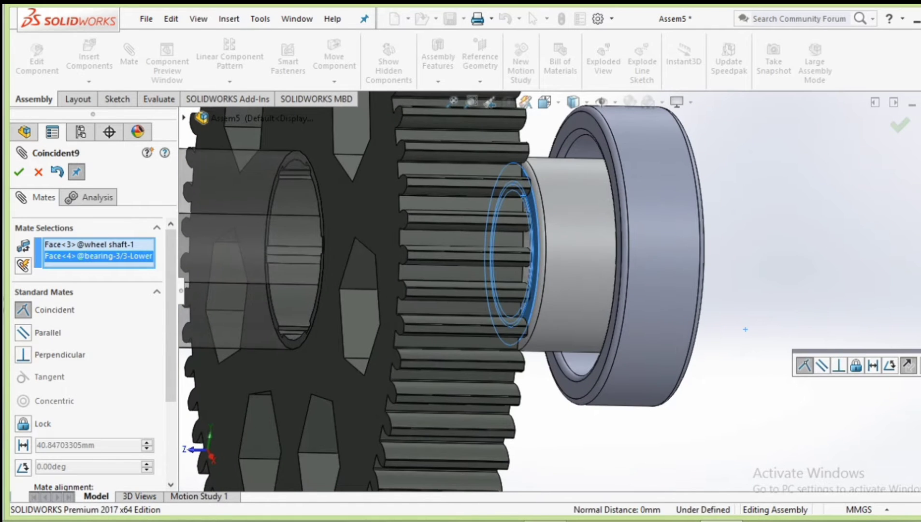
key(Return)
scroll(813, 338, down, 3)
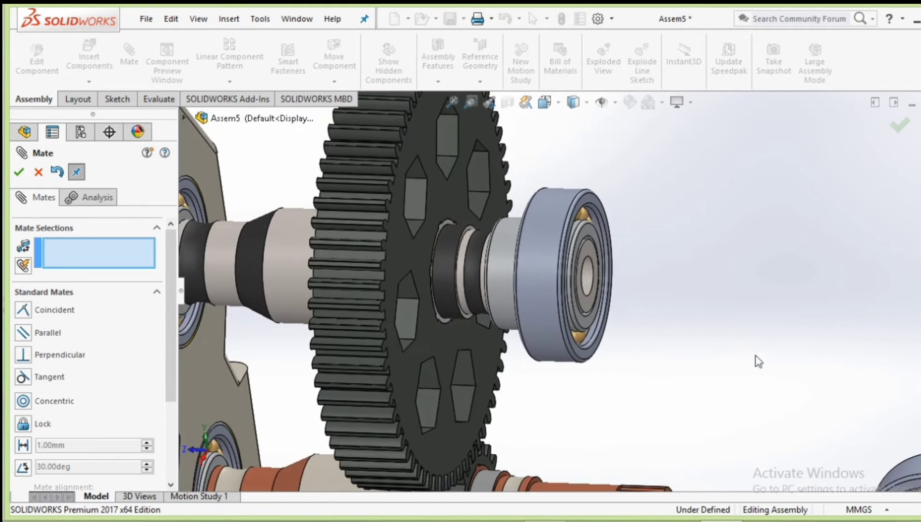
middle_drag(758, 361, 755, 429)
- Make the lower bearing's bore concentric with the pinion shaft end
click(756, 427)
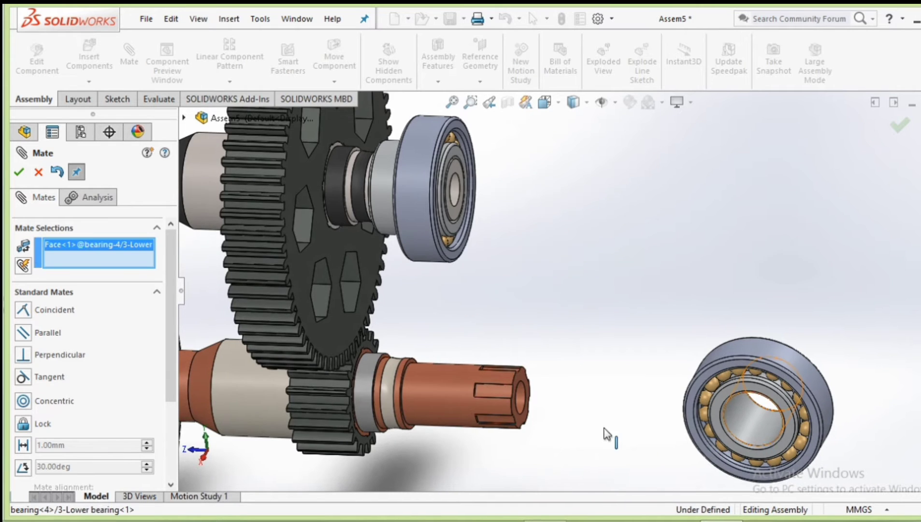
click(447, 406)
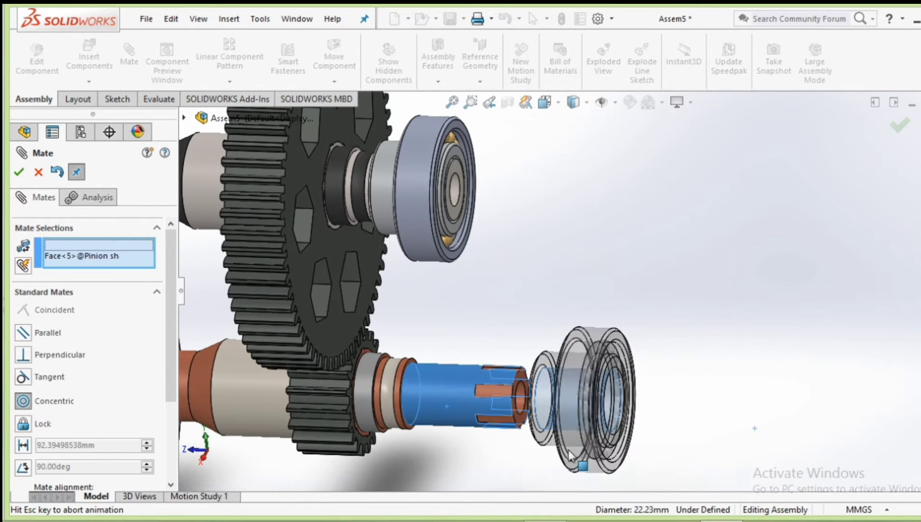
click(746, 457)
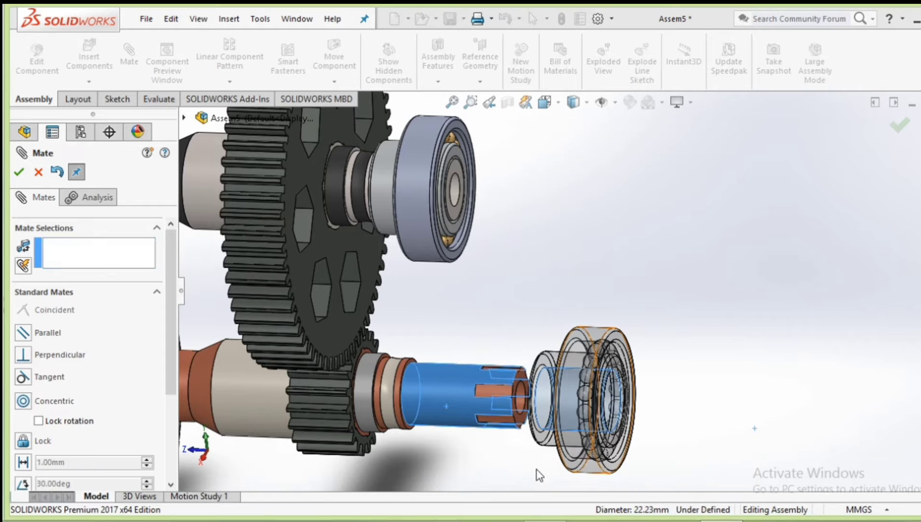
scroll(536, 456, down, 2)
scroll(535, 457, down, 2)
scroll(534, 386, down, 3)
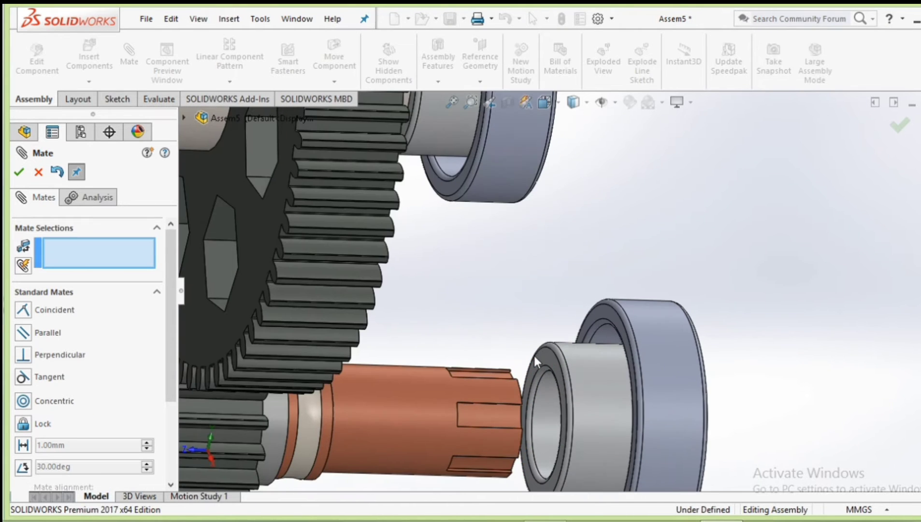
- Seat the lower bearing's side face coincident with the pinion shaft shoulder edge
click(578, 375)
middle_drag(746, 370, 329, 406)
scroll(380, 343, down, 1)
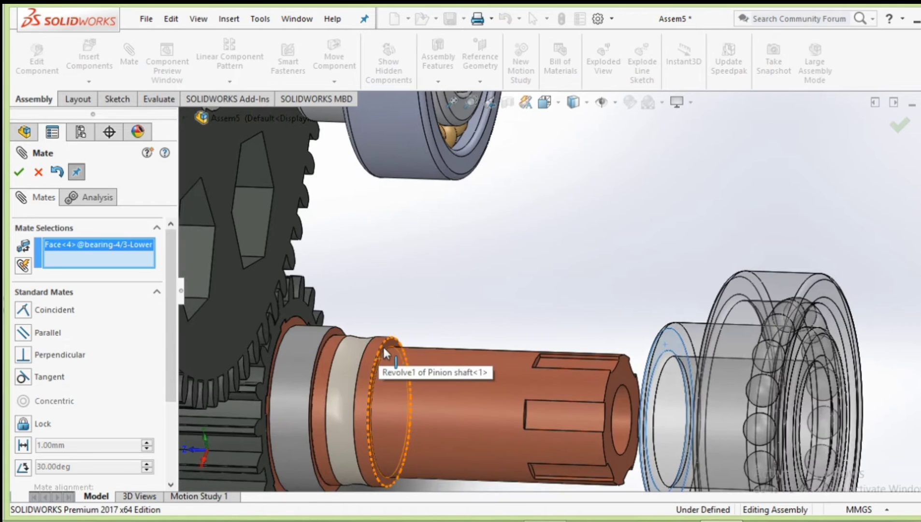
click(385, 350)
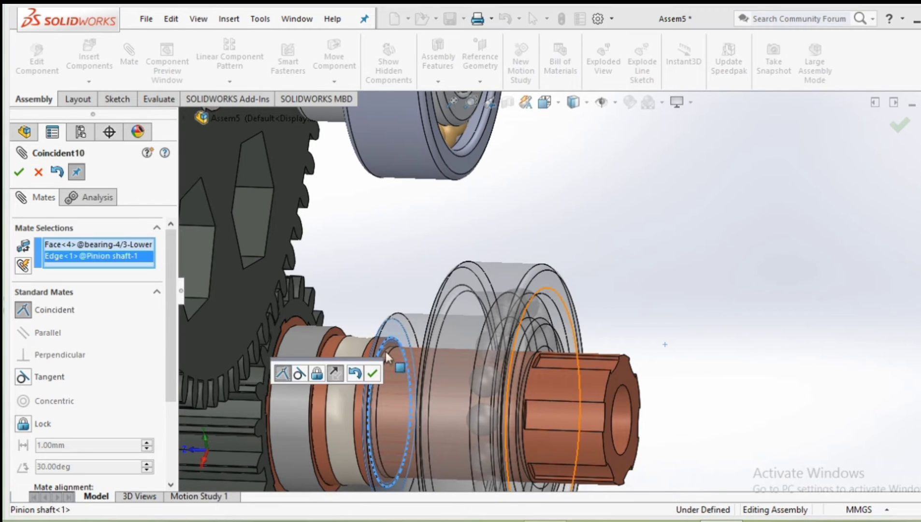
click(372, 373)
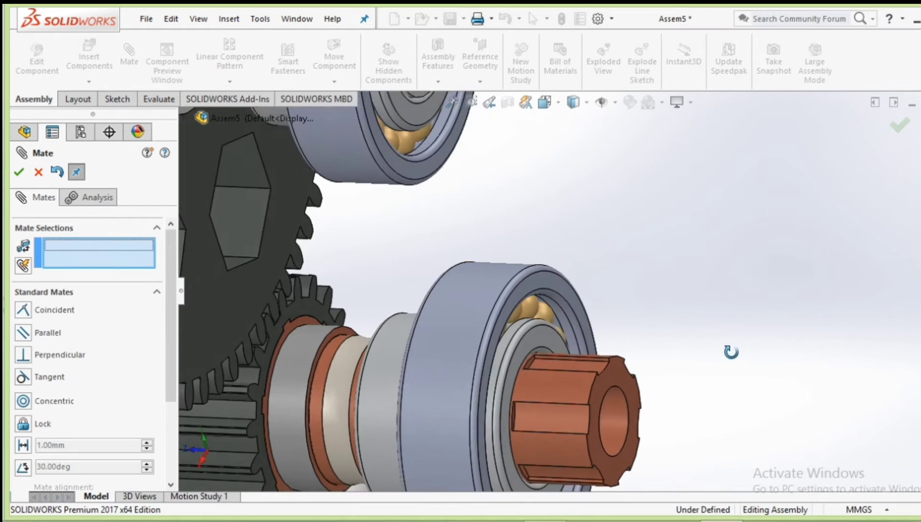
mouse_move(732, 351)
middle_down()
mouse_move(705, 365)
mouse_move(729, 353)
mouse_move(776, 294)
mouse_move(709, 324)
mouse_move(668, 298)
mouse_move(709, 288)
mouse_move(748, 329)
mouse_move(710, 328)
mouse_move(761, 290)
mouse_move(695, 304)
middle_up()
scroll(691, 321, up, 3)
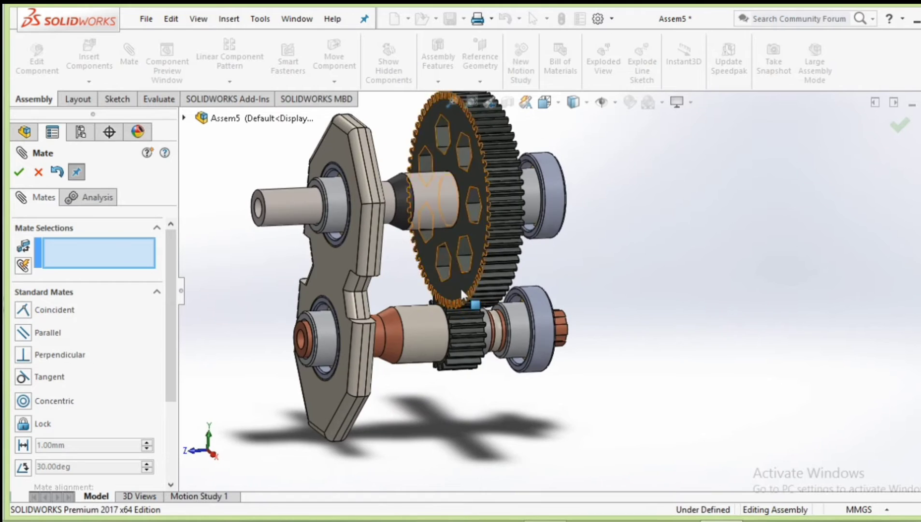
scroll(461, 293, up, 2)
- Drag the second Case plate out to the right and cancel its pending coincident mate
click(18, 173)
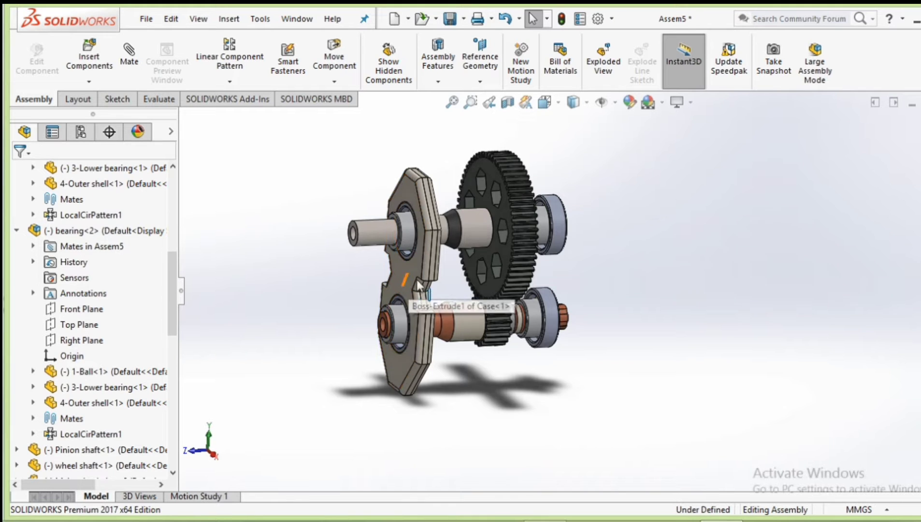
mouse_move(416, 280)
mouse_down()
mouse_move(487, 305)
mouse_move(709, 330)
mouse_move(688, 273)
mouse_move(653, 255)
mouse_up()
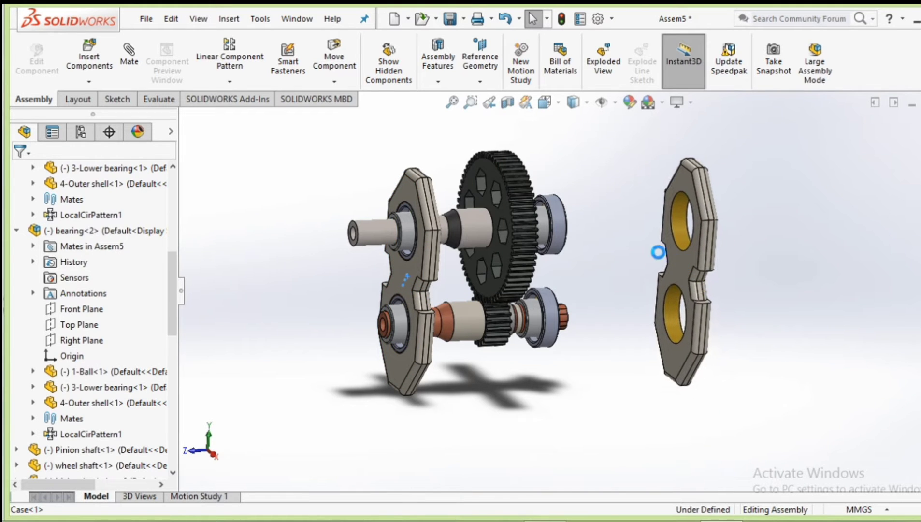
scroll(639, 246, down, 2)
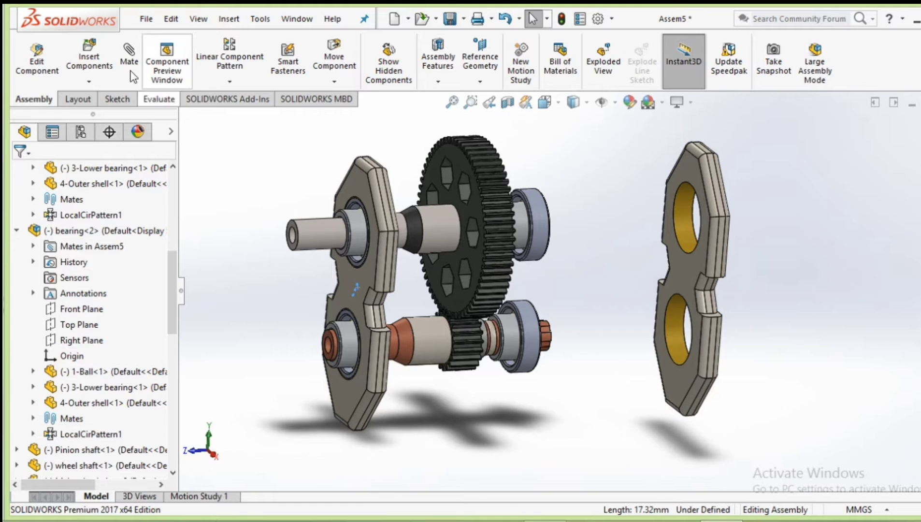
click(681, 206)
click(682, 209)
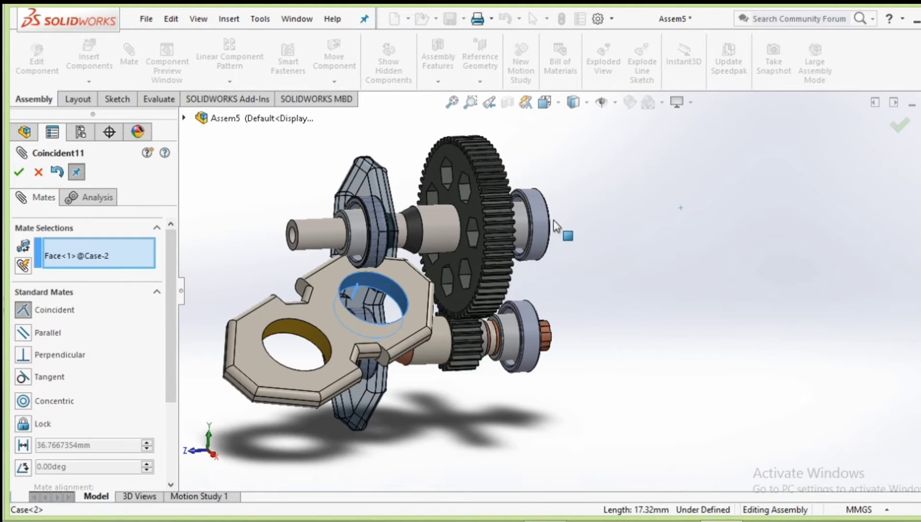
click(39, 173)
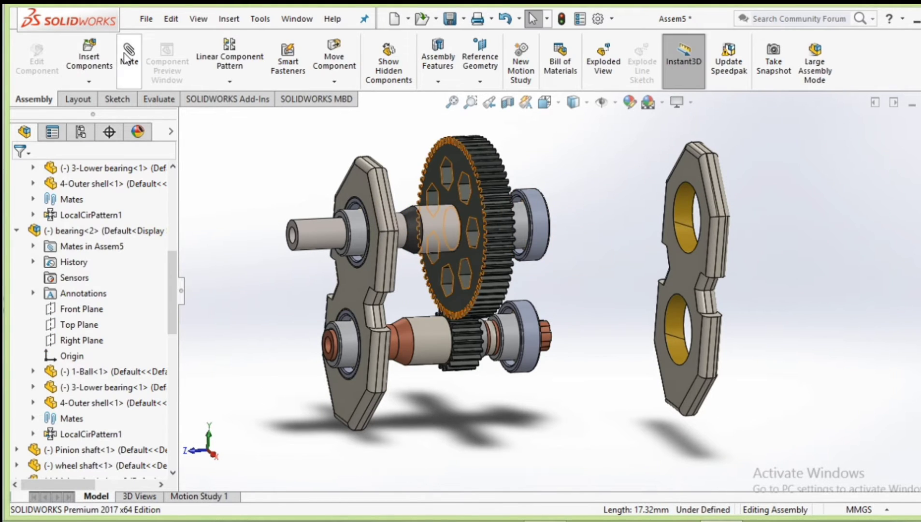
- Make the second plate's hole concentric with the right bearing's outer face
click(124, 54)
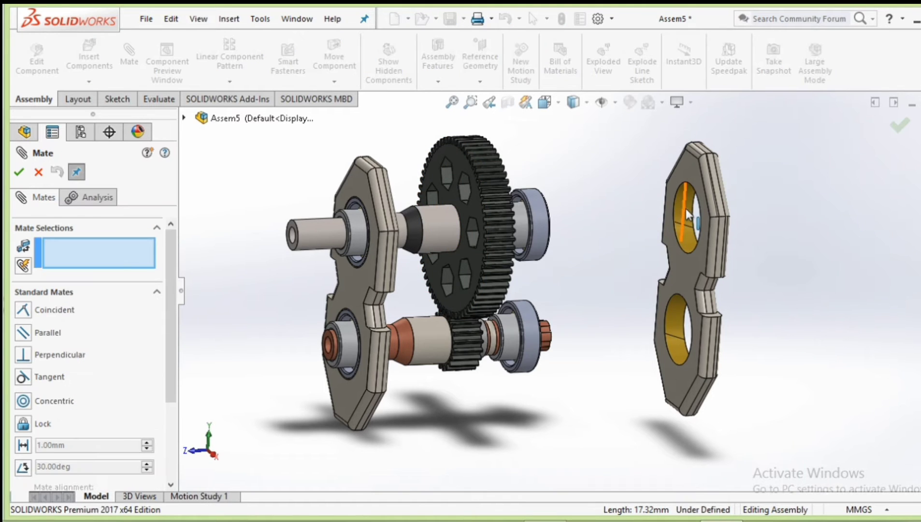
click(690, 235)
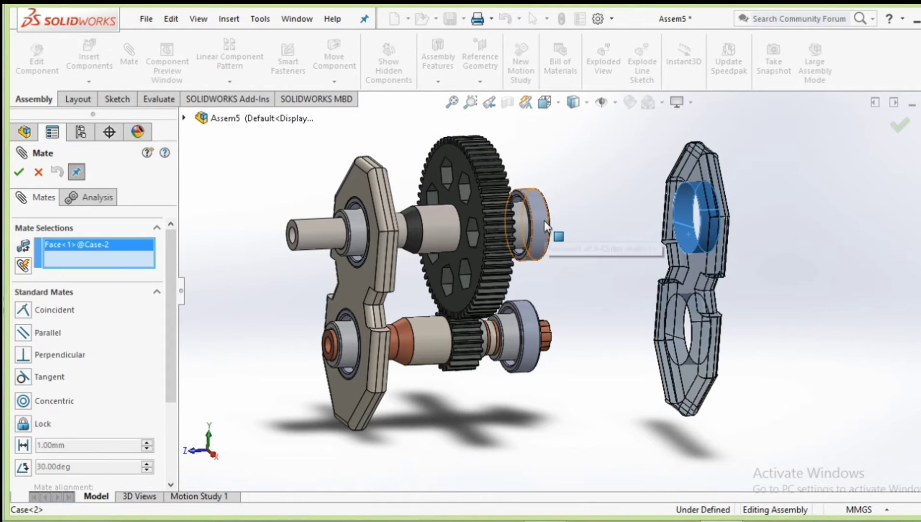
click(557, 238)
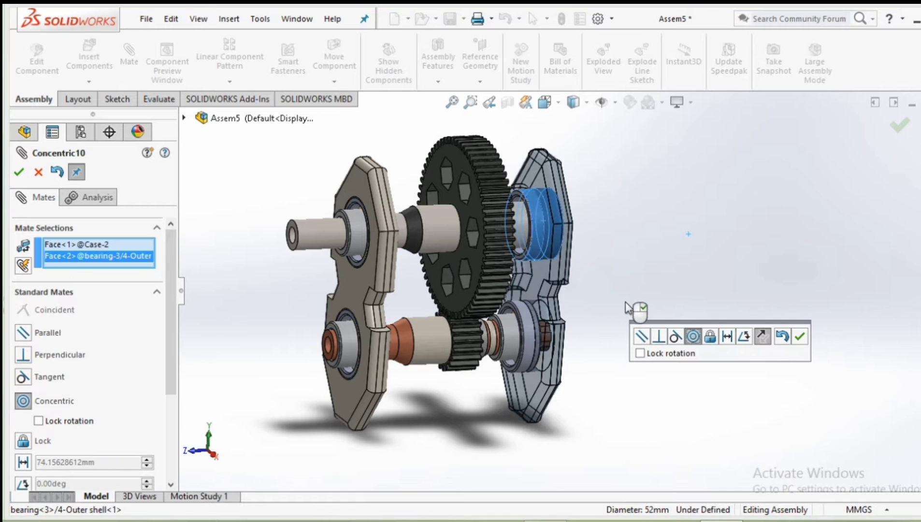
click(797, 337)
scroll(556, 227, down, 2)
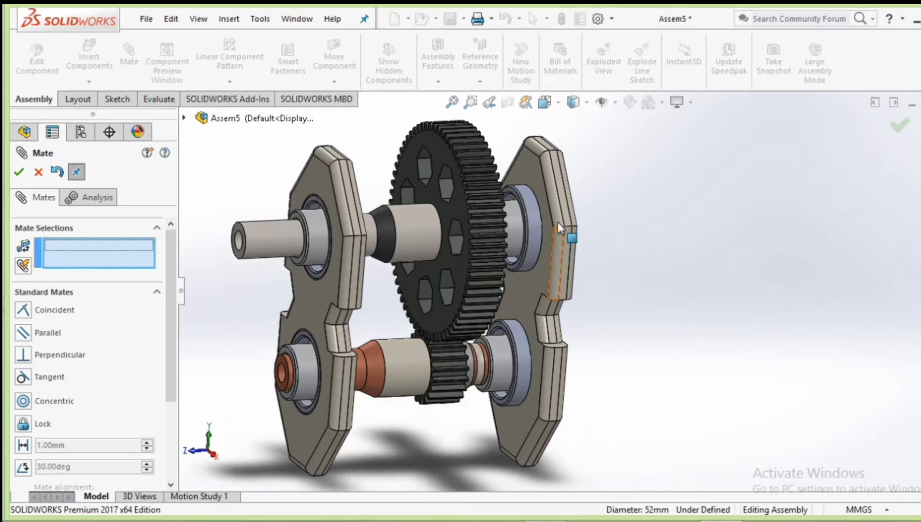
scroll(658, 227, down, 5)
mouse_move(658, 228)
middle_down()
mouse_move(629, 238)
mouse_move(644, 215)
mouse_move(801, 169)
mouse_move(765, 200)
middle_up()
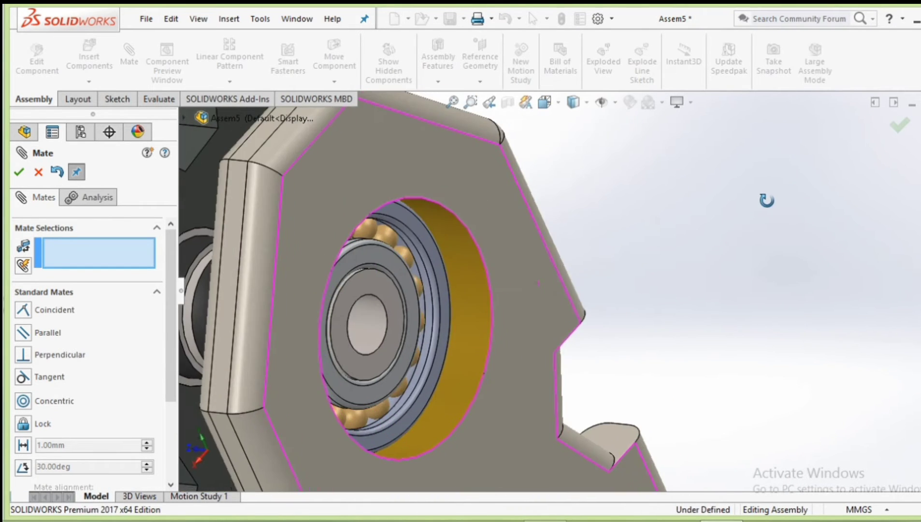
- Mate the bearing side face coincident with the plate face, then close the Mate manager
click(437, 274)
click(514, 243)
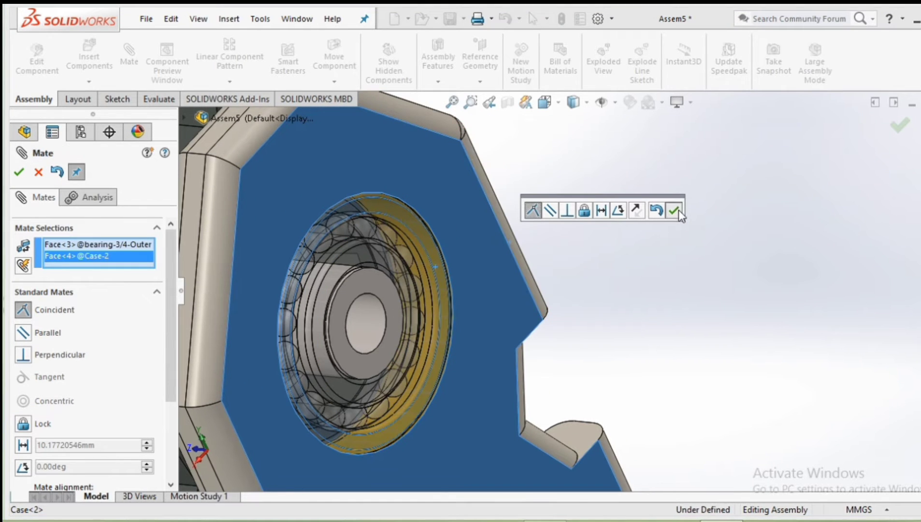
click(675, 210)
middle_drag(655, 245, 656, 253)
scroll(640, 332, up, 3)
scroll(640, 332, up, 4)
mouse_move(640, 331)
middle_down()
mouse_move(718, 286)
mouse_move(668, 323)
mouse_move(713, 295)
mouse_move(694, 285)
mouse_move(631, 333)
mouse_move(673, 315)
mouse_move(607, 343)
middle_up()
scroll(621, 377, down, 1)
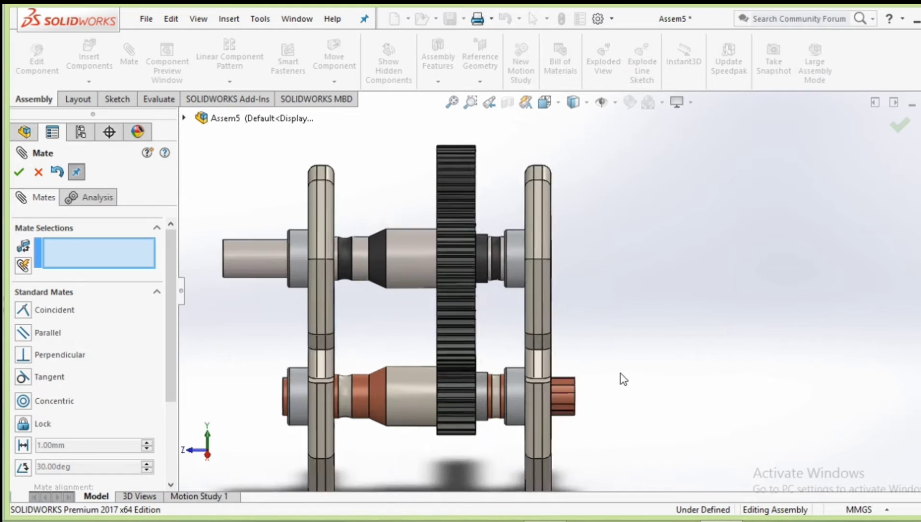
scroll(587, 382, up, 3)
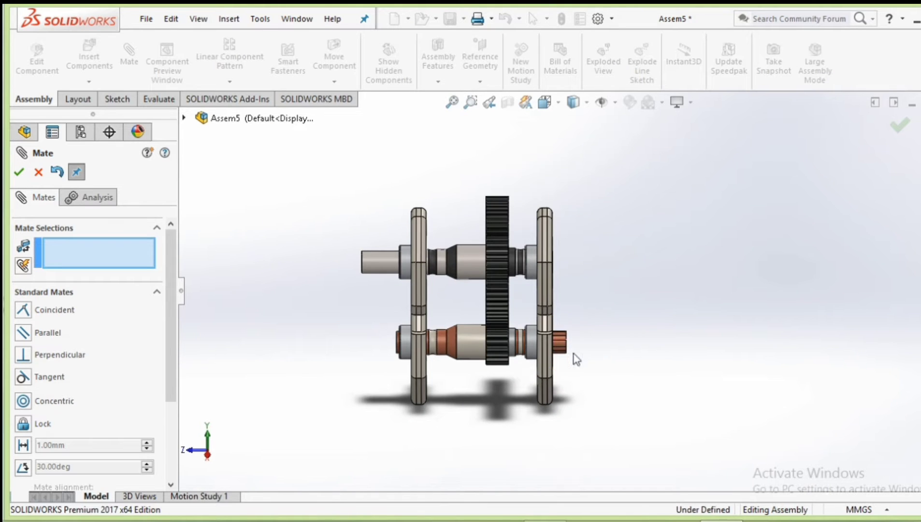
click(19, 172)
- Insert the Fan and Convertor parts into Assem5, placing the fan left of the gearbox
click(89, 58)
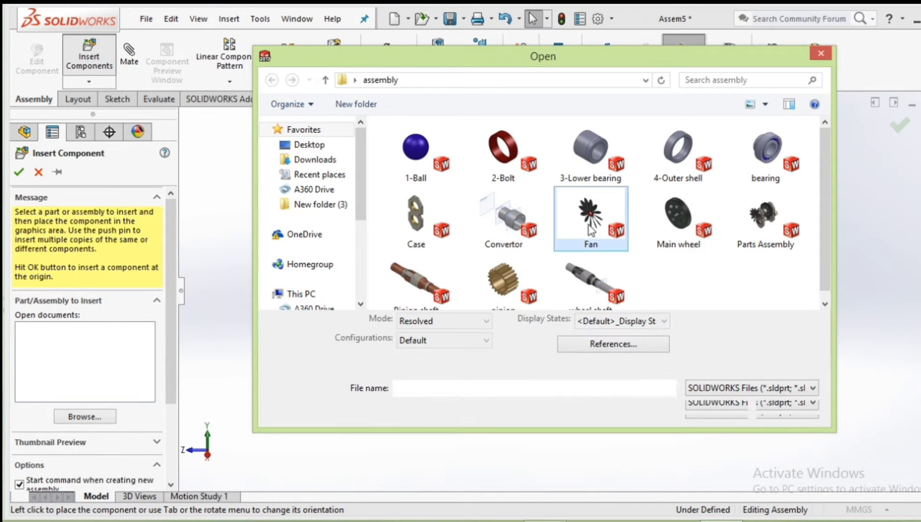
click(590, 229)
ctrl+click(511, 231)
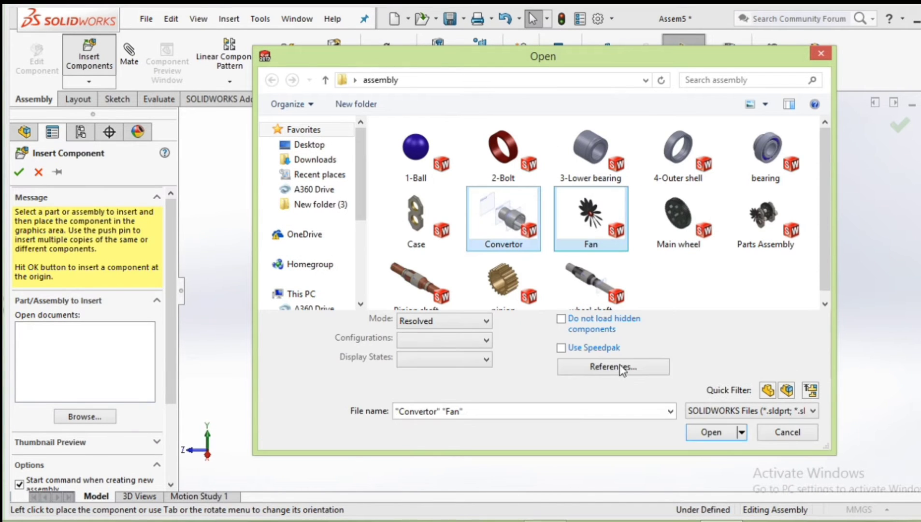
click(696, 433)
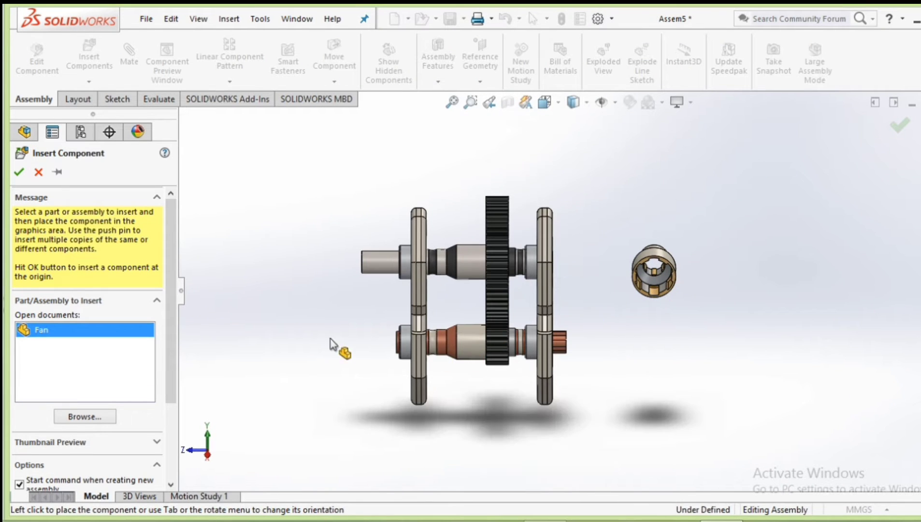
click(269, 254)
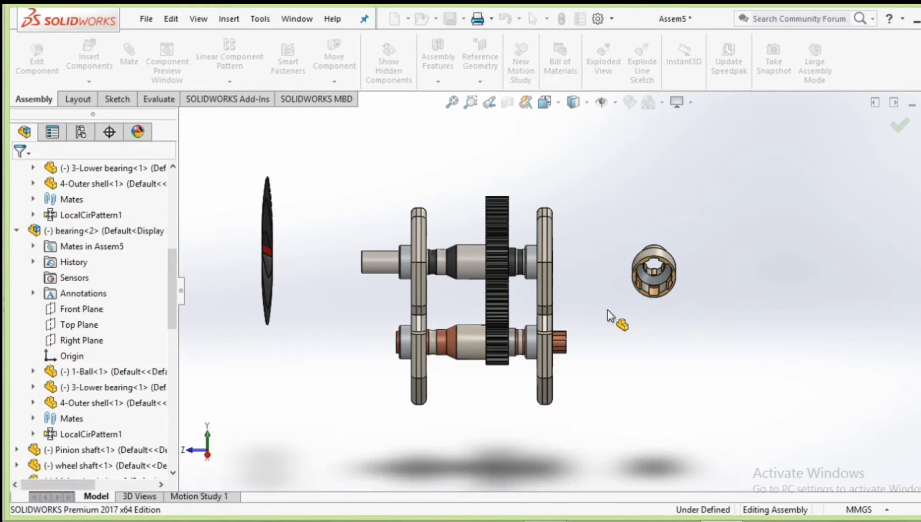
mouse_move(608, 310)
middle_down()
mouse_move(597, 330)
mouse_move(580, 319)
middle_up()
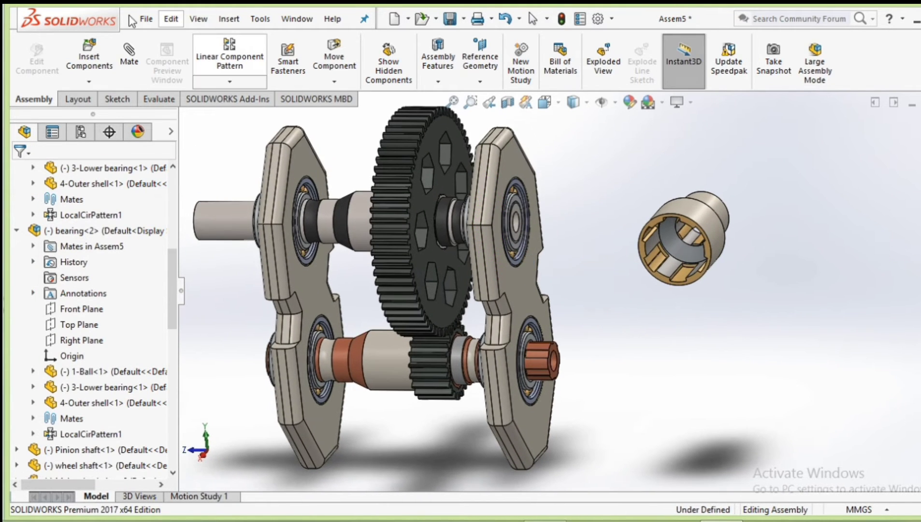
- Mate the convertor's bore concentric to the pinion shaft end
click(691, 237)
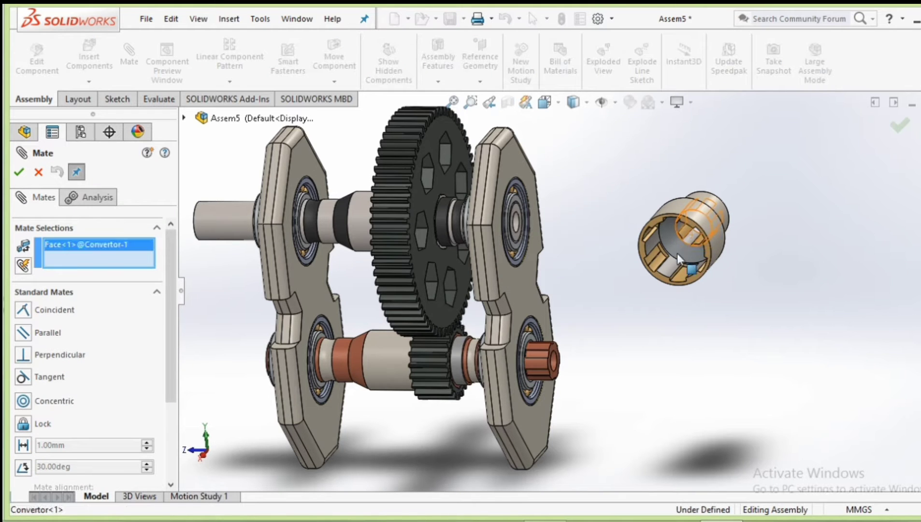
click(539, 355)
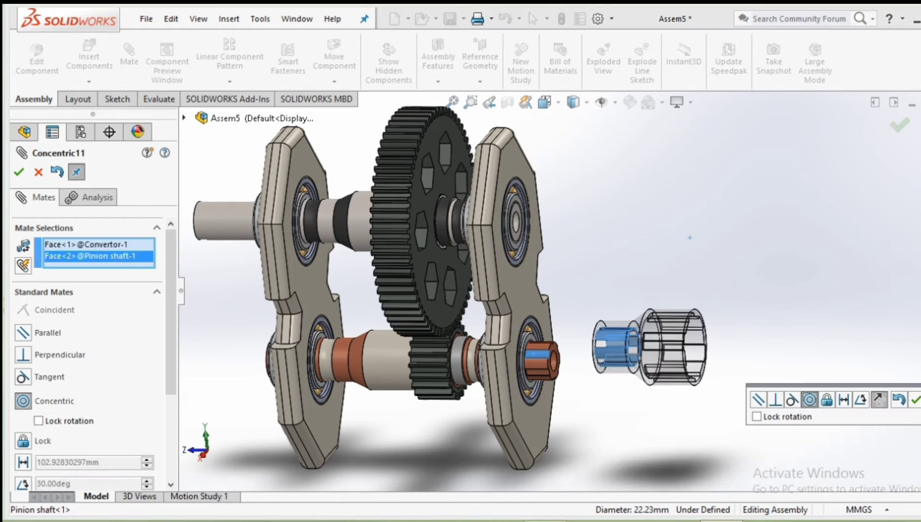
click(915, 399)
scroll(596, 367, down, 4)
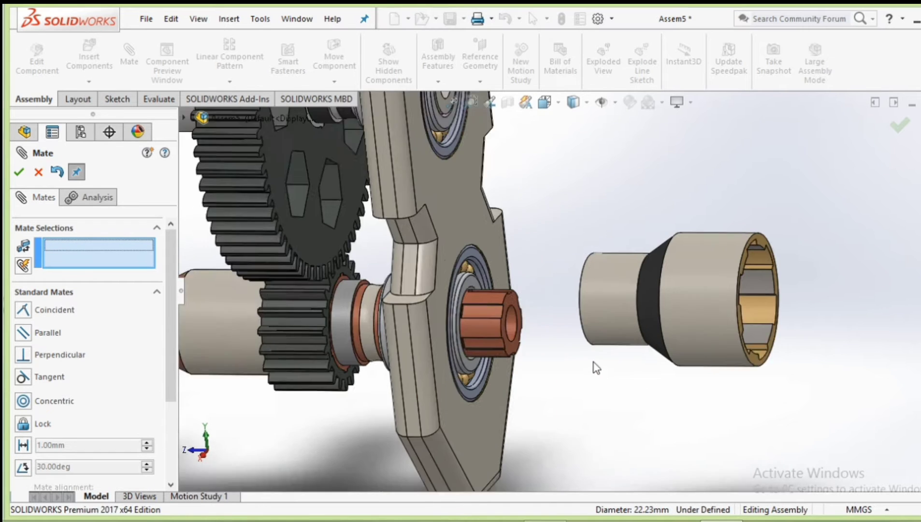
mouse_move(568, 350)
middle_down()
mouse_move(590, 349)
mouse_move(556, 349)
middle_up()
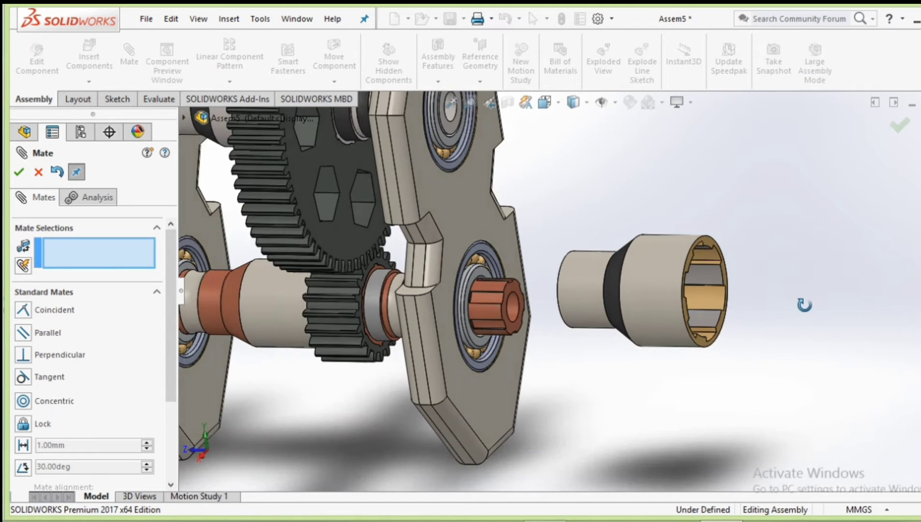
- Discard a second concentric mate and drag the convertor away to the upper right
click(570, 320)
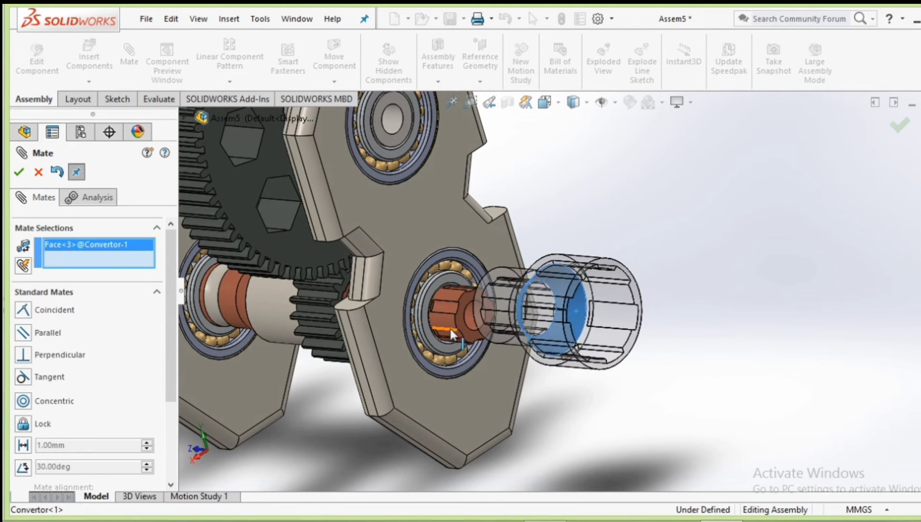
click(448, 307)
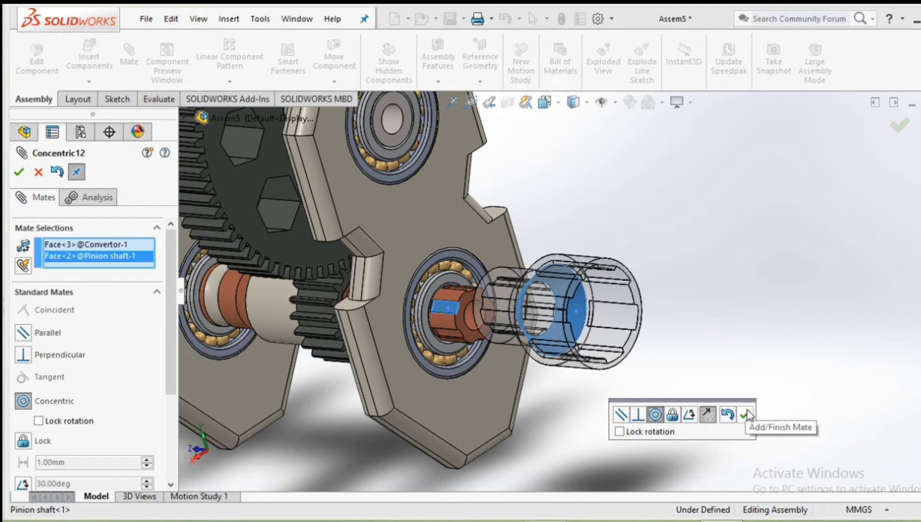
click(55, 174)
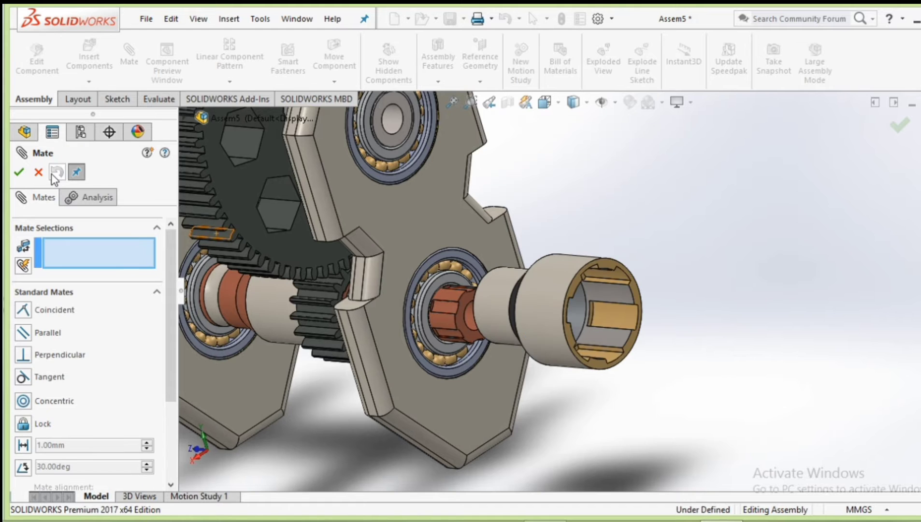
click(19, 172)
mouse_move(716, 283)
middle_down()
mouse_move(583, 377)
mouse_move(634, 360)
mouse_move(626, 354)
middle_up()
key(f)
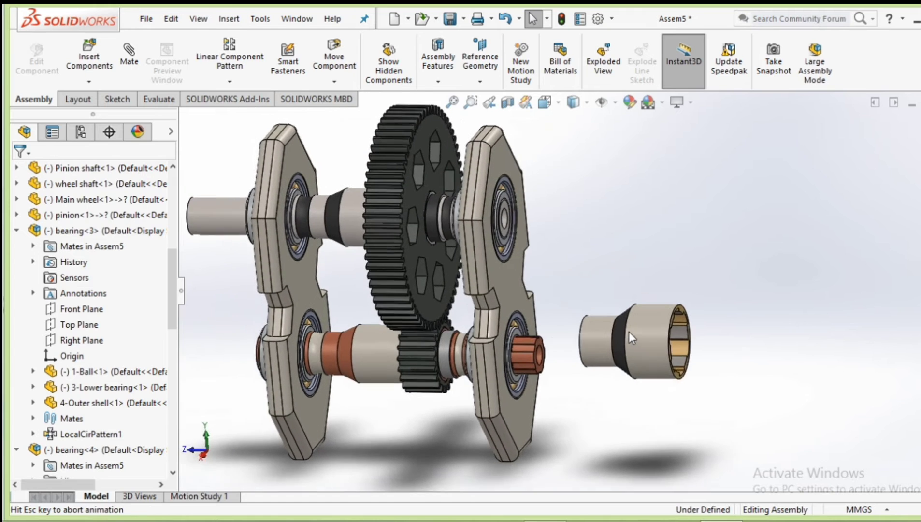
drag(629, 329, 675, 256)
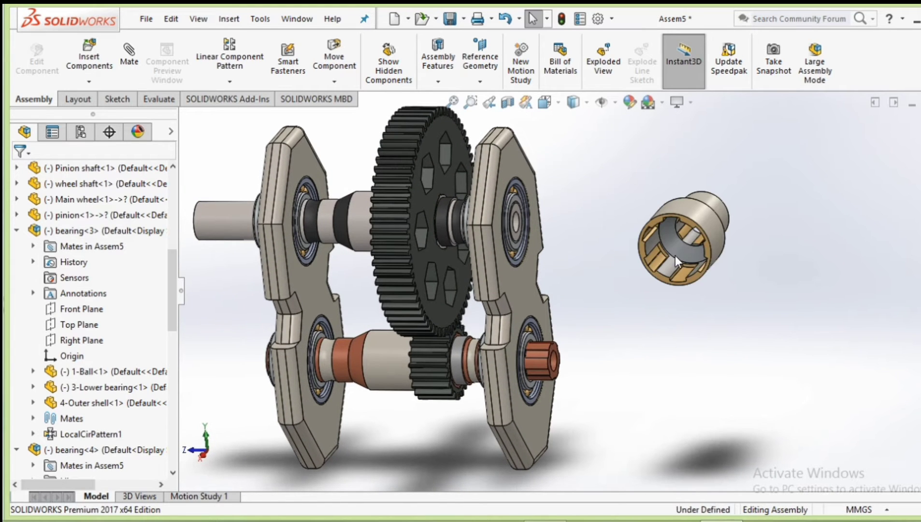
- Cancel a new mate and restart inserting components into the assembly
click(131, 53)
scroll(556, 275, up, 3)
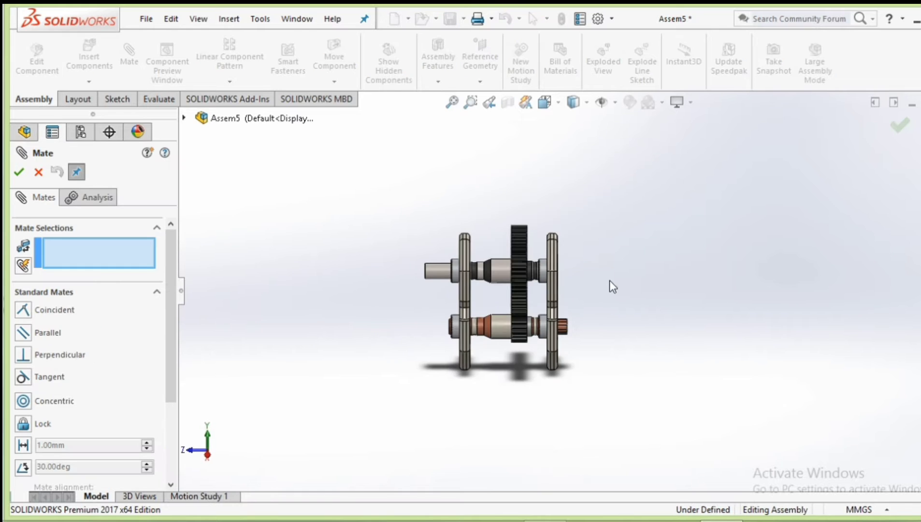
scroll(598, 299, down, 2)
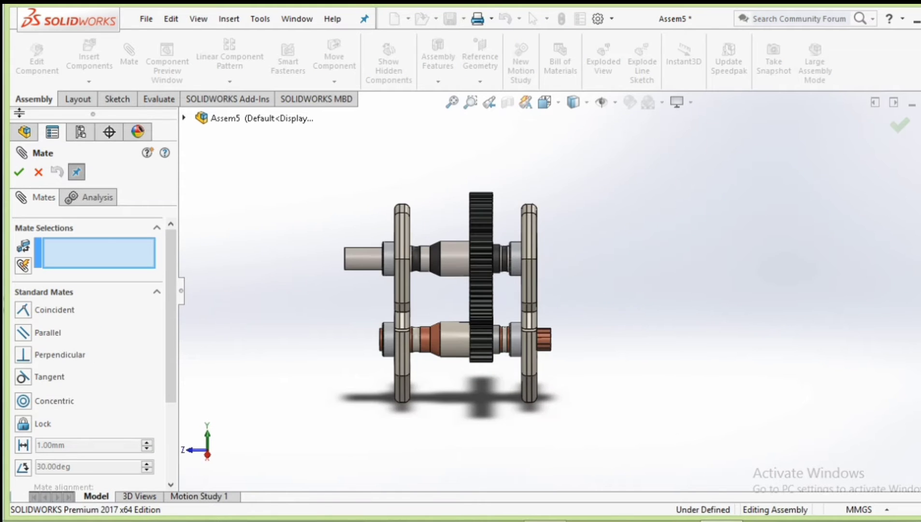
click(20, 171)
click(85, 60)
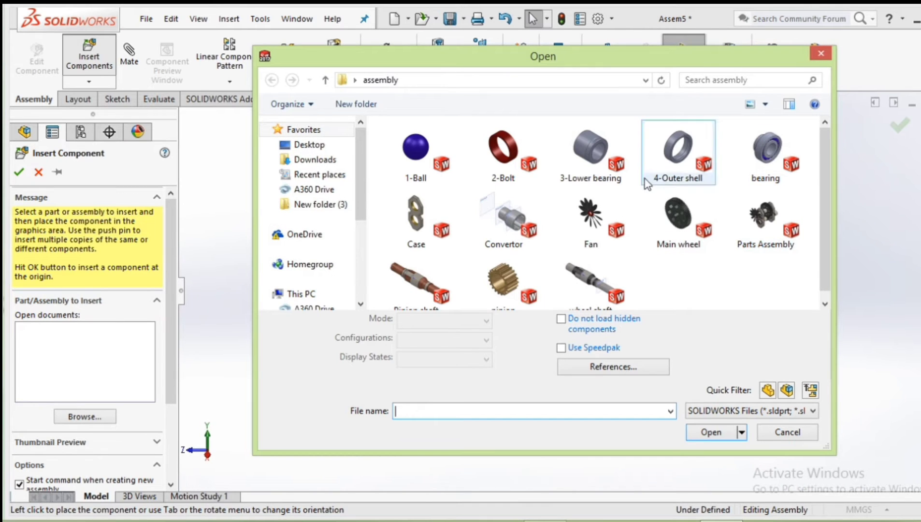
- Reinsert Fan and Convertor, placing the convertor right and the fan left of the gearbox
click(601, 207)
ctrl+click(528, 240)
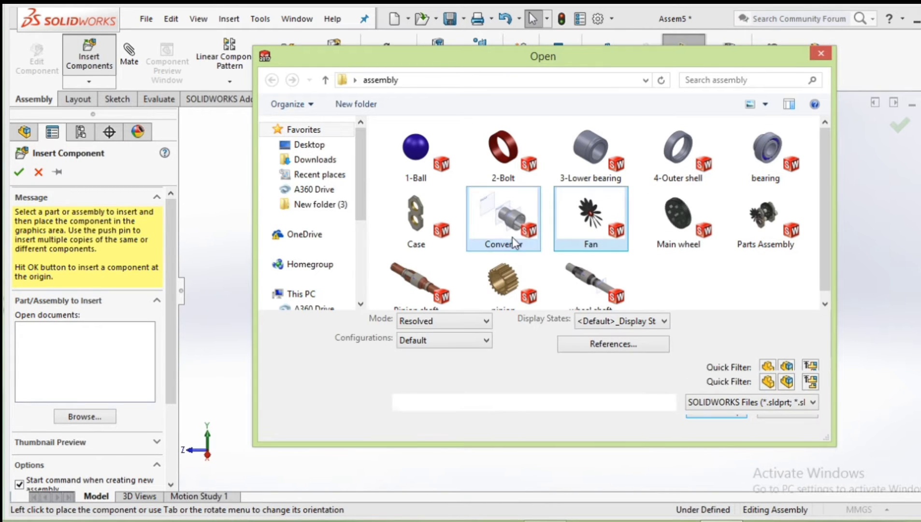
click(707, 435)
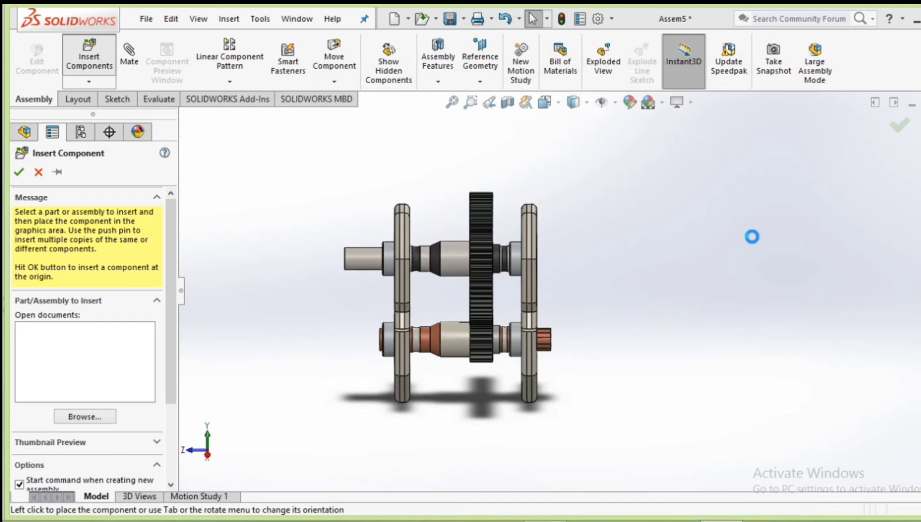
click(688, 255)
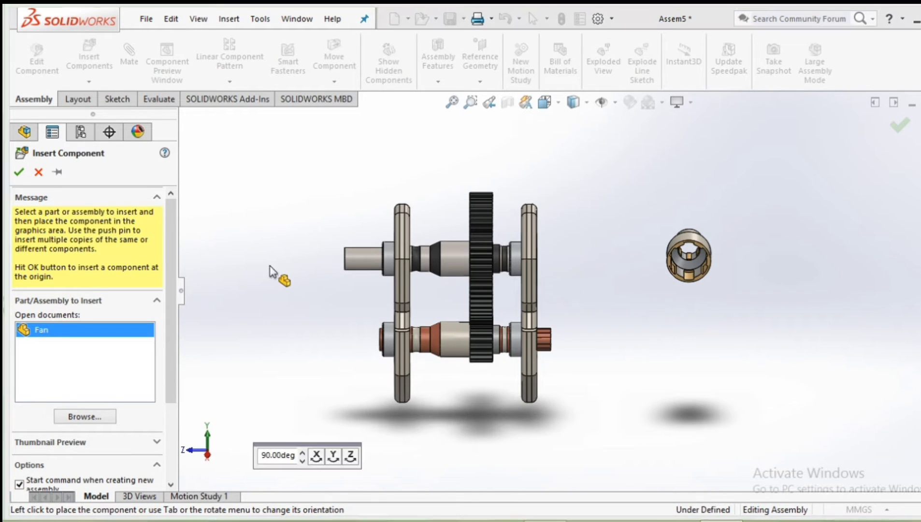
click(281, 276)
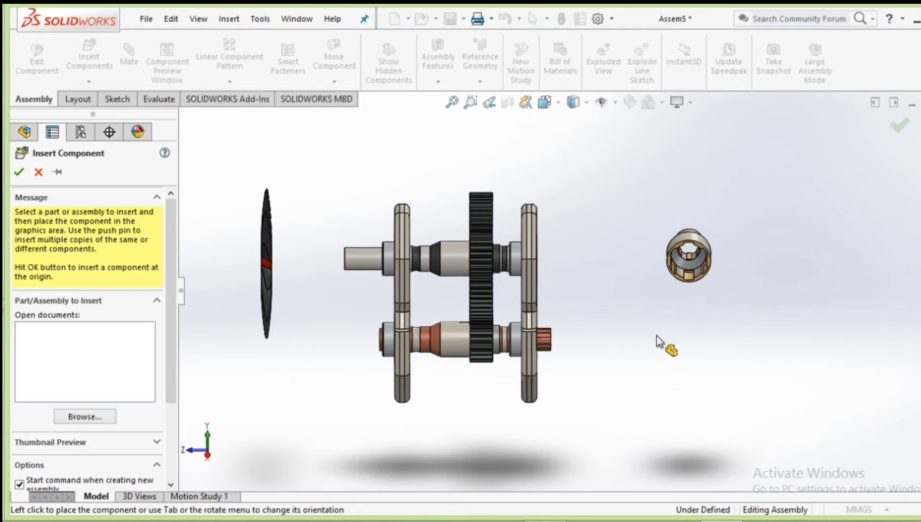
middle_drag(652, 324, 631, 343)
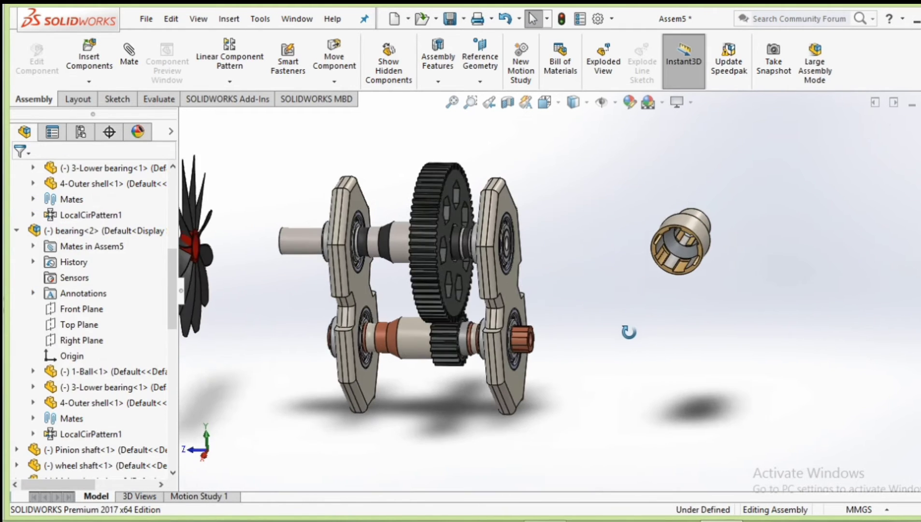
scroll(653, 263, down, 3)
scroll(698, 250, down, 3)
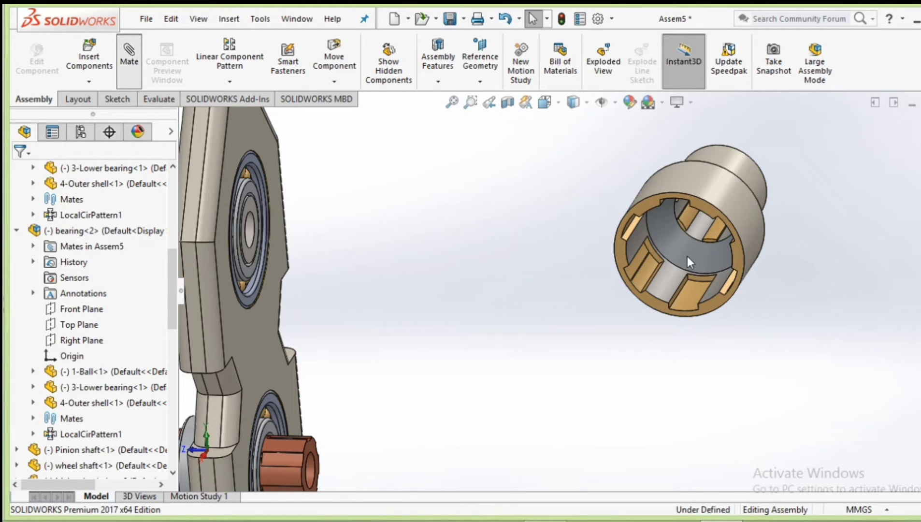
- Mate the convertor's inner face coincident with the pinion shaft edge
click(681, 249)
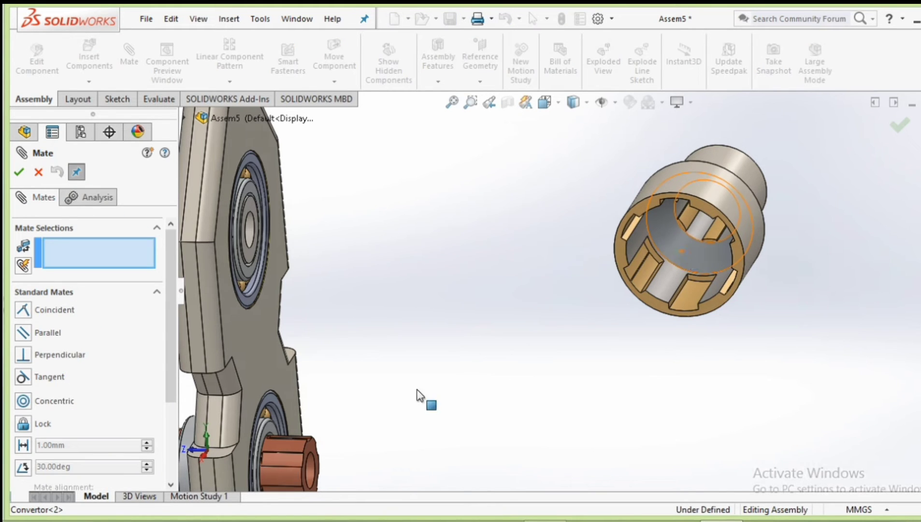
click(310, 454)
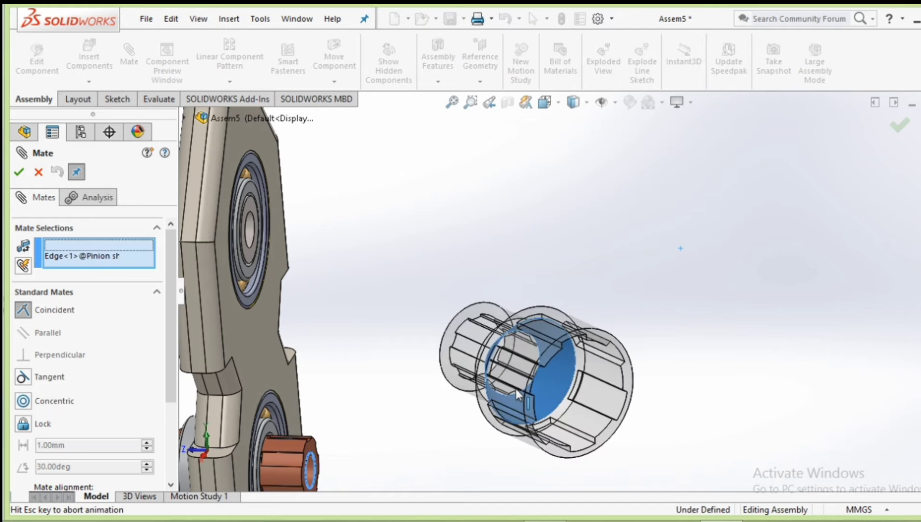
click(640, 417)
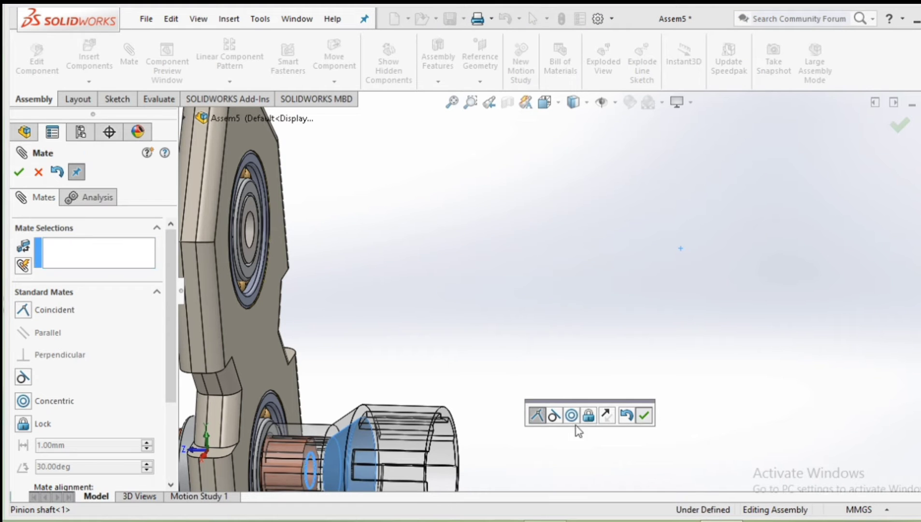
mouse_move(493, 429)
middle_down()
mouse_move(372, 435)
mouse_move(707, 330)
mouse_move(578, 381)
middle_up()
- Add a parallel mate between a lower bearing face and a convertor face
click(578, 382)
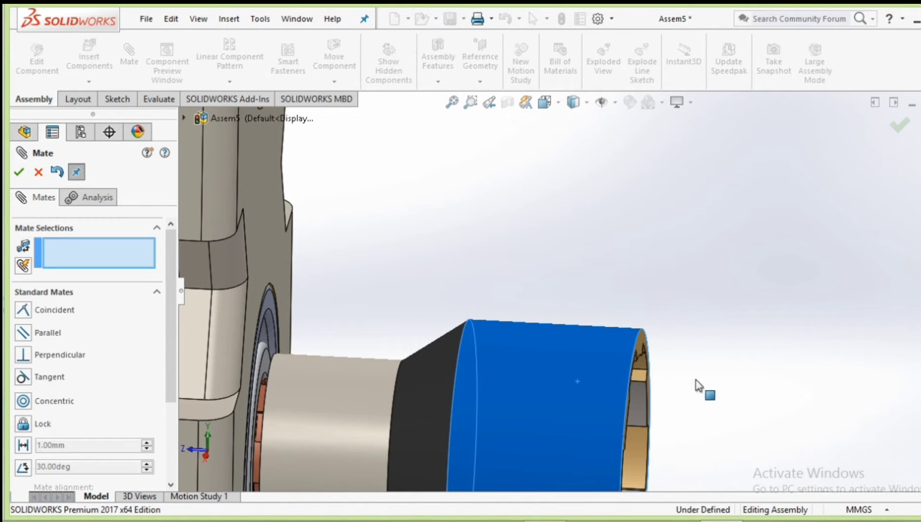
click(264, 362)
mouse_move(321, 346)
middle_down()
mouse_move(335, 357)
mouse_move(603, 379)
middle_up()
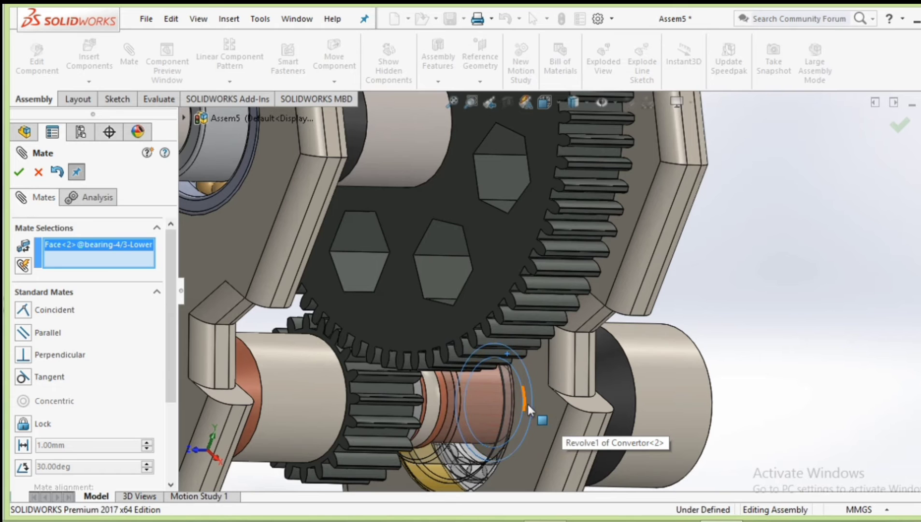
click(528, 404)
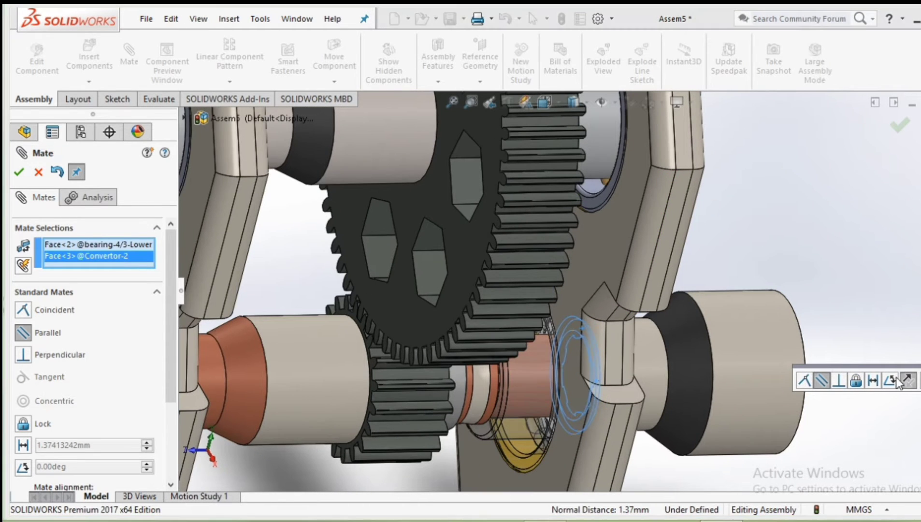
click(907, 381)
- Add Parallel3 between a pinion shaft face and the matching convertor face
mouse_move(843, 328)
middle_down()
mouse_move(812, 348)
mouse_move(819, 340)
middle_up()
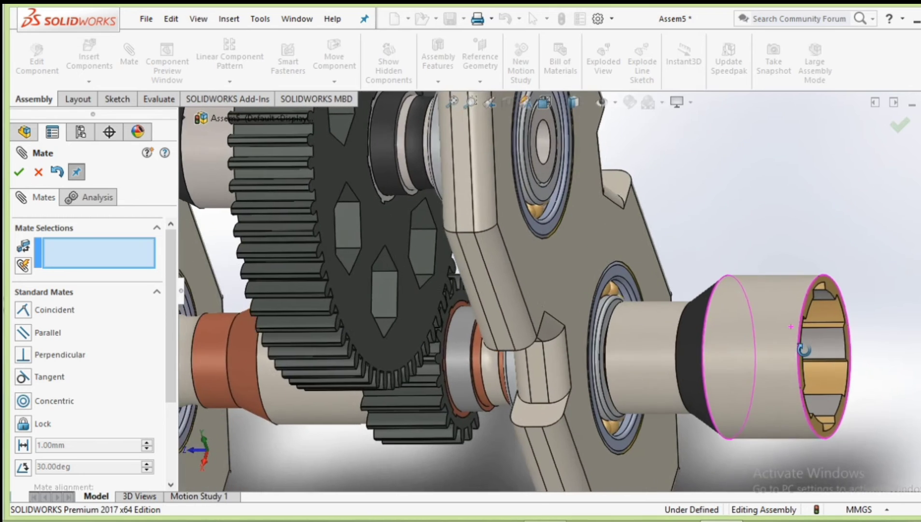
scroll(819, 340, down, 5)
middle_drag(852, 370, 749, 309)
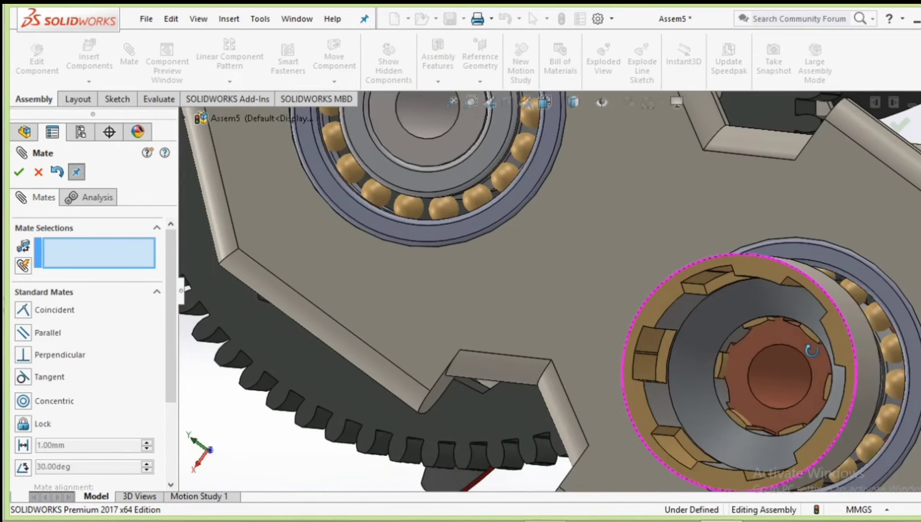
scroll(747, 310, down, 5)
scroll(736, 331, down, 3)
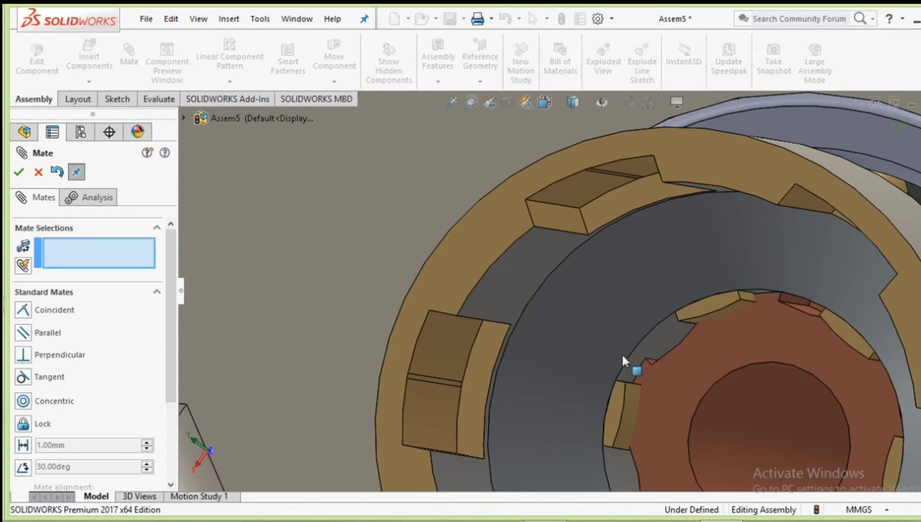
click(652, 362)
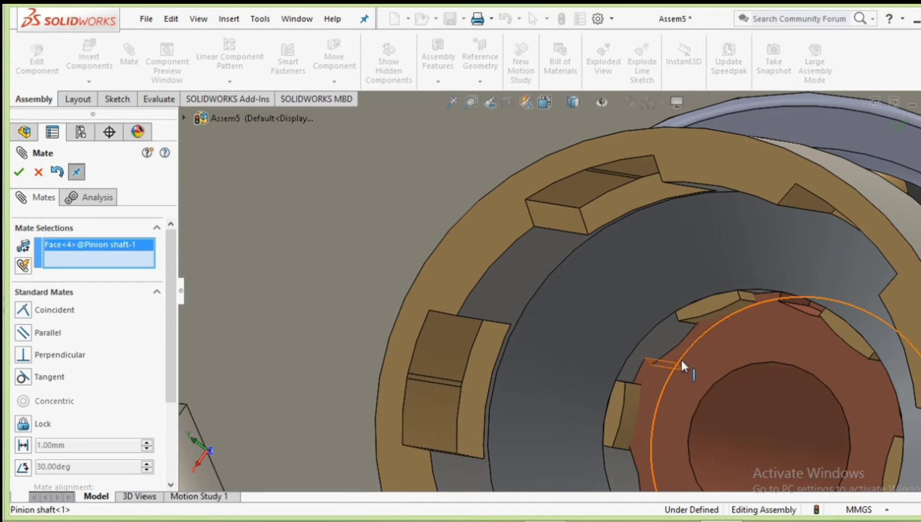
middle_drag(681, 358, 782, 281)
click(777, 281)
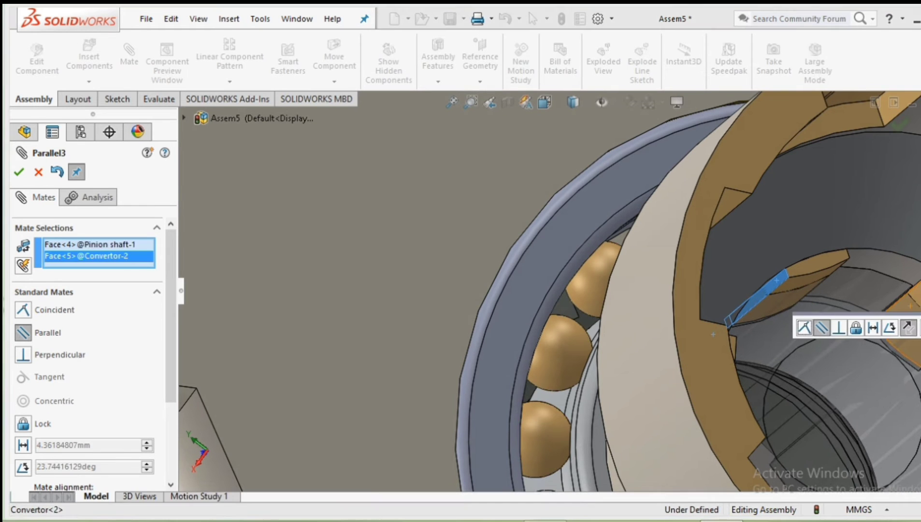
click(908, 327)
scroll(868, 331, up, 3)
- Zoom in, pair a pinion shaft face with a convertor face as Parallel4, then zoom out
scroll(868, 332, up, 3)
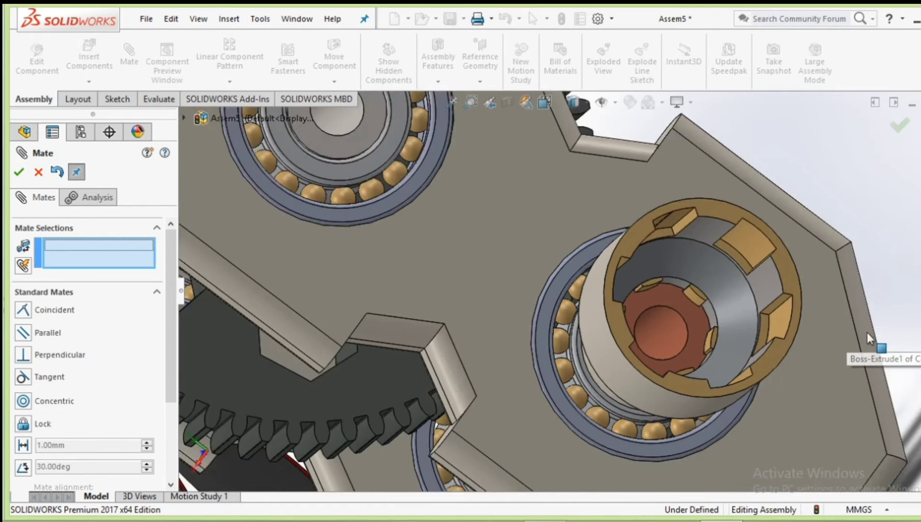
scroll(867, 331, up, 3)
middle_drag(885, 304, 798, 270)
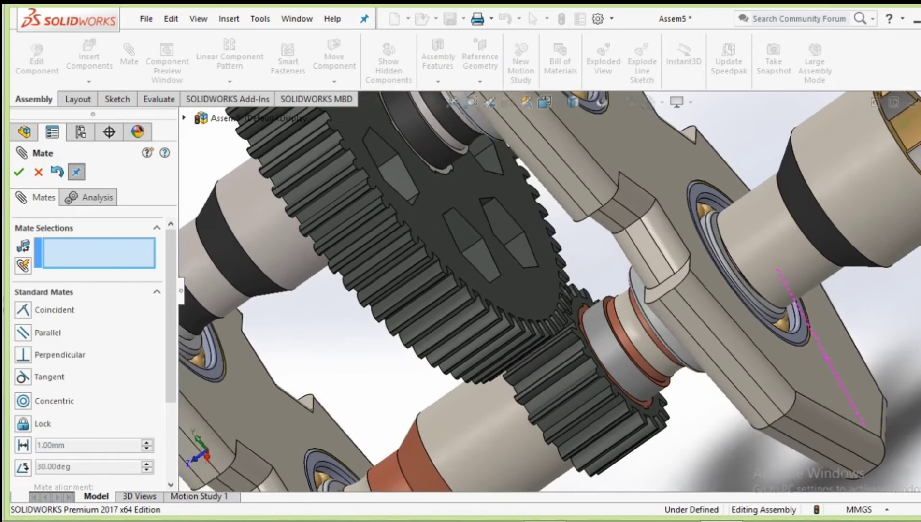
scroll(763, 208, down, 2)
scroll(758, 204, down, 2)
scroll(749, 226, down, 4)
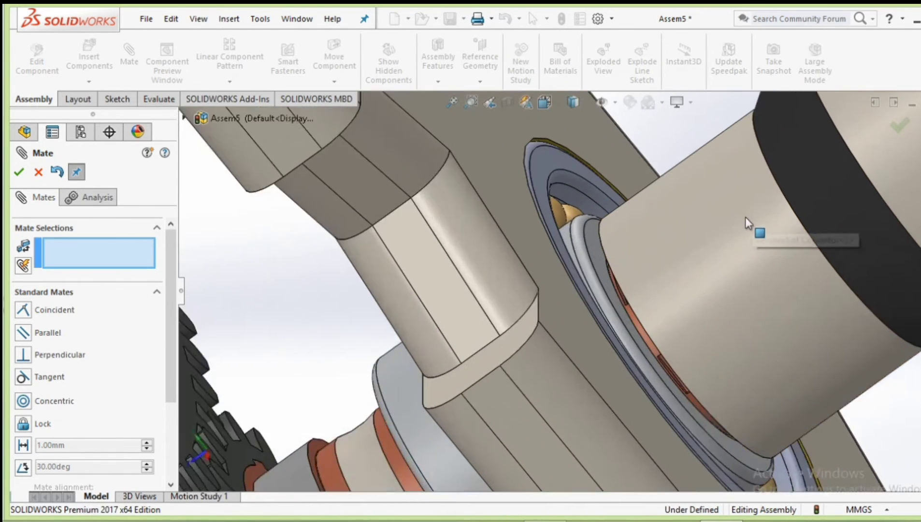
scroll(725, 251, down, 2)
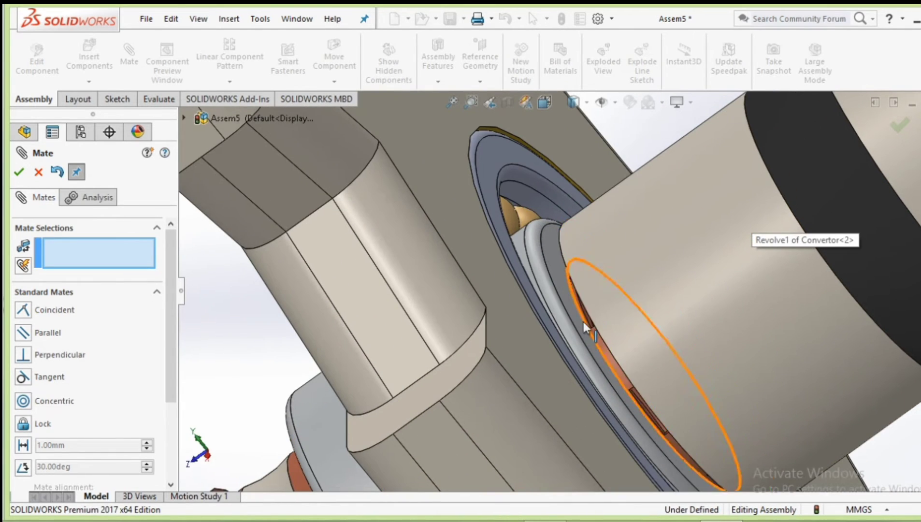
scroll(589, 329, down, 3)
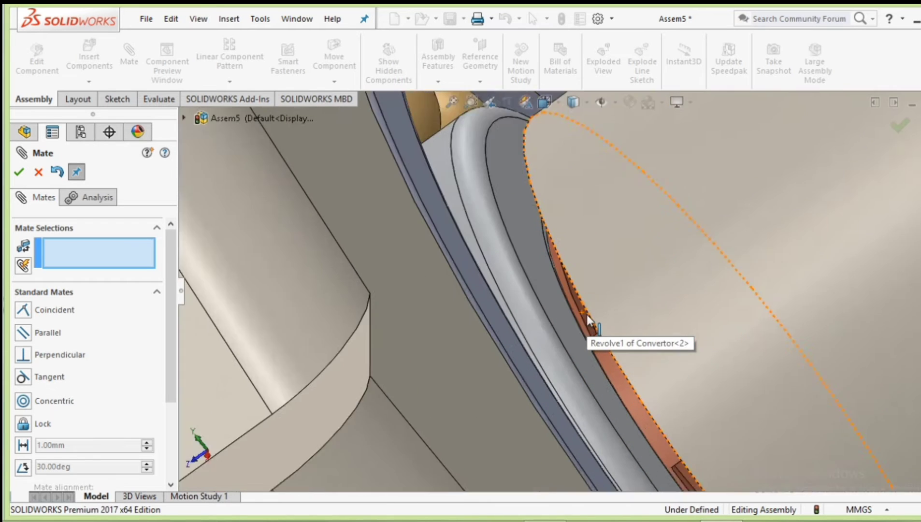
scroll(590, 333, down, 2)
click(589, 326)
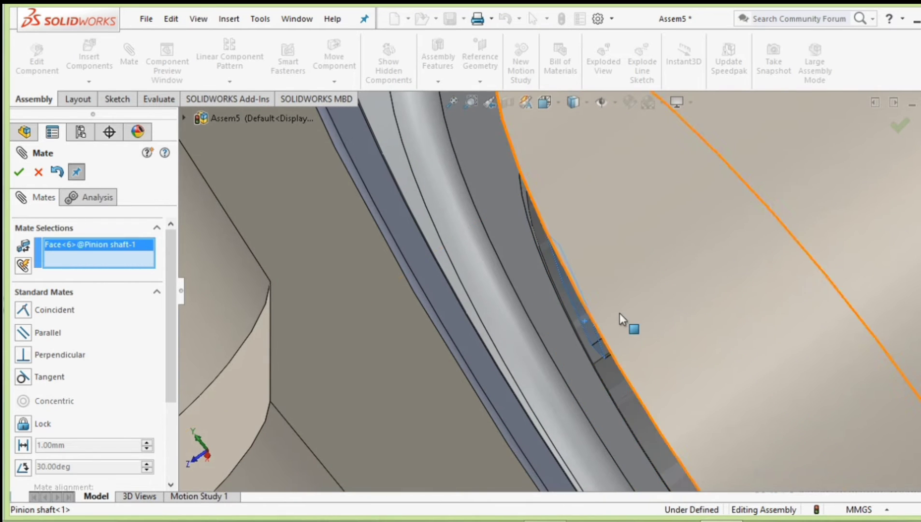
mouse_move(633, 309)
middle_down()
mouse_move(649, 296)
mouse_move(643, 304)
middle_up()
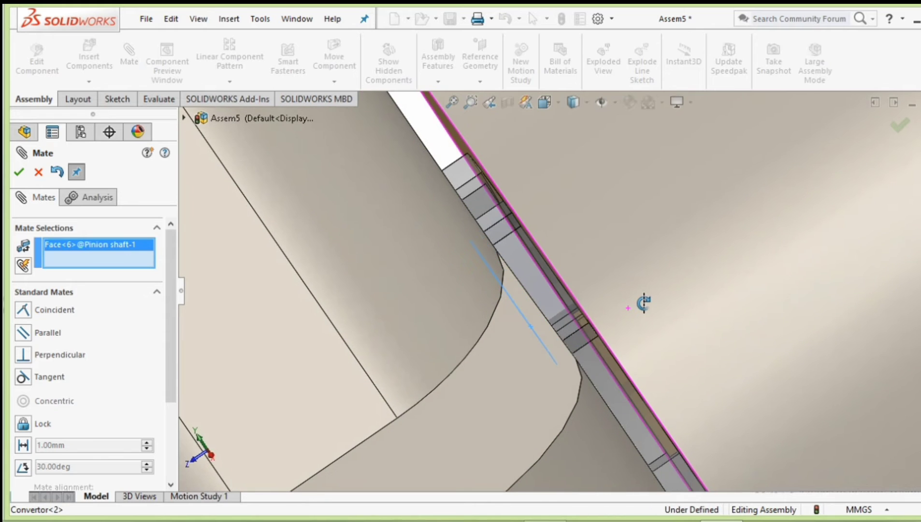
click(450, 136)
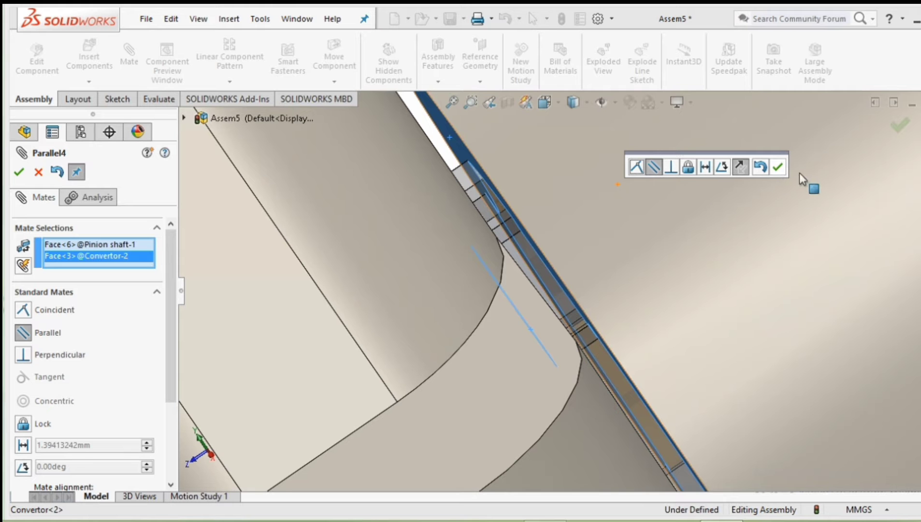
click(779, 166)
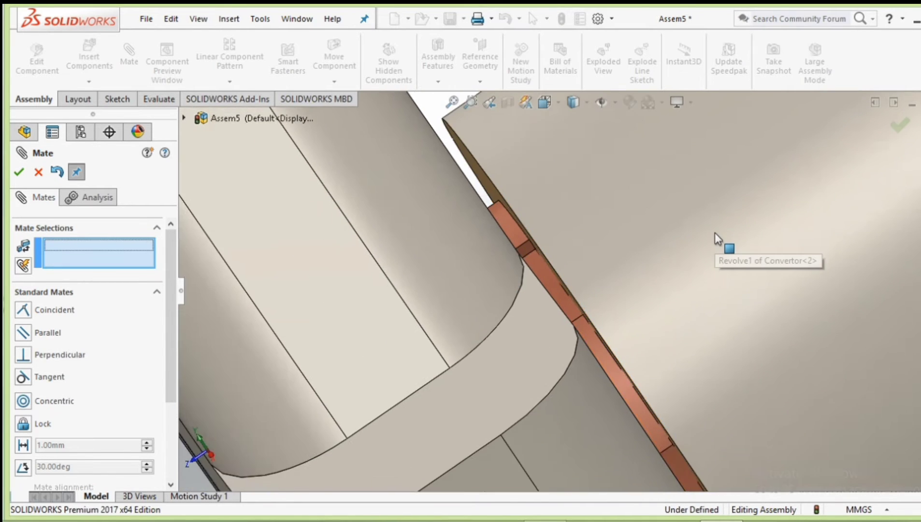
scroll(715, 233, up, 2)
scroll(706, 266, up, 2)
scroll(679, 298, up, 2)
scroll(720, 304, up, 2)
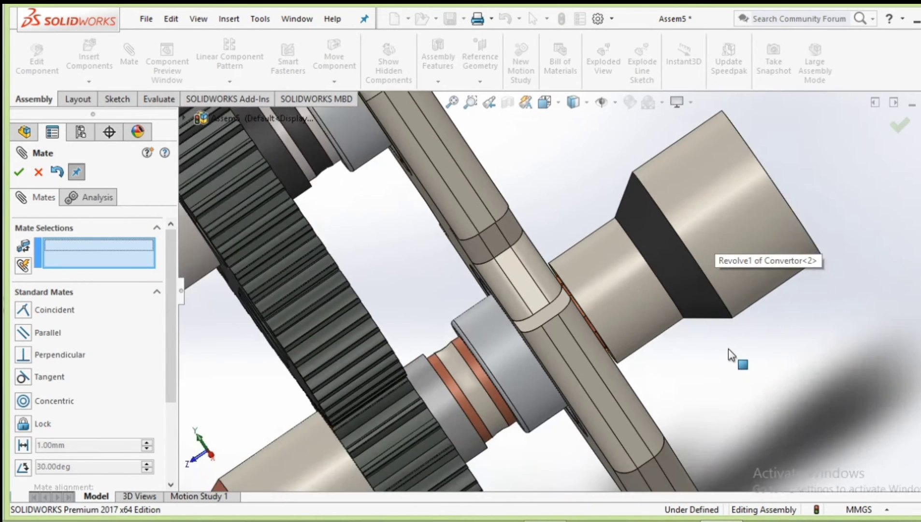
scroll(724, 384, up, 2)
scroll(728, 344, up, 2)
- Mate the fan hub's inner face concentric with the wheel shaft
scroll(728, 325, up, 2)
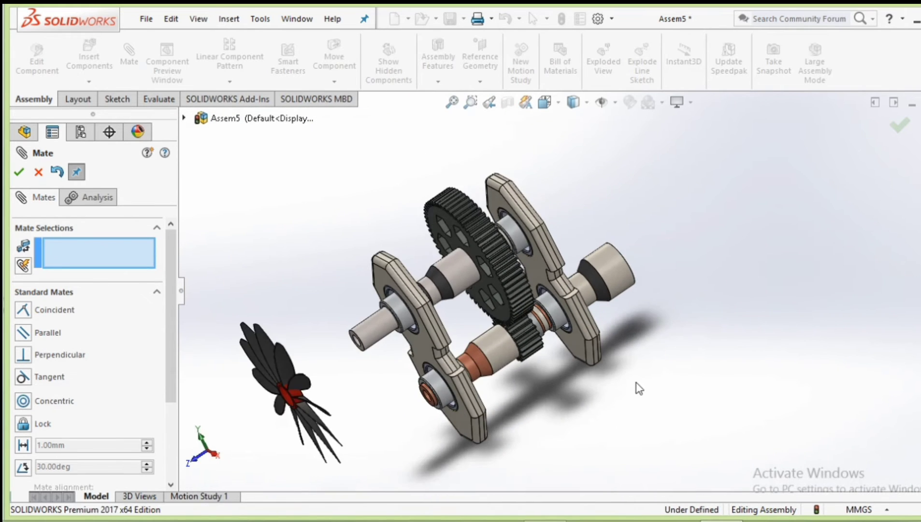
middle_drag(639, 388, 627, 329)
scroll(174, 309, down, 2)
scroll(189, 285, down, 3)
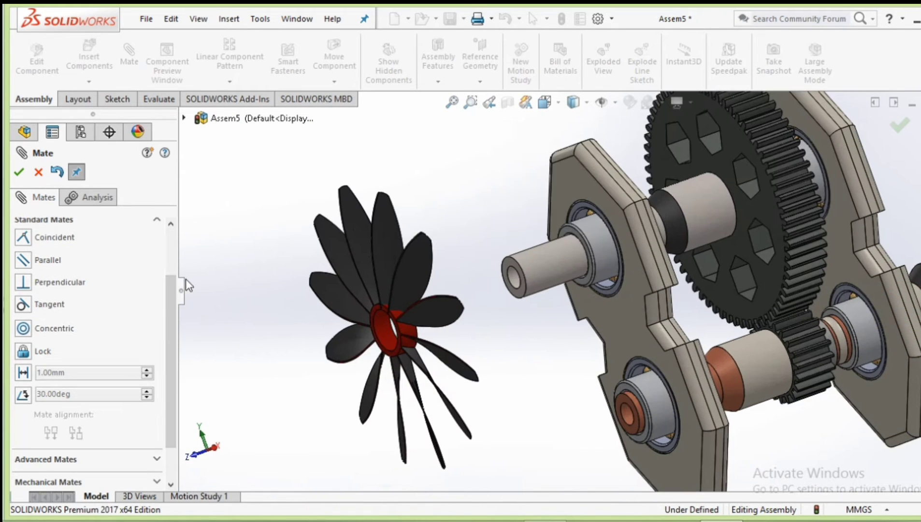
scroll(182, 298, up, 2)
scroll(185, 255, up, 1)
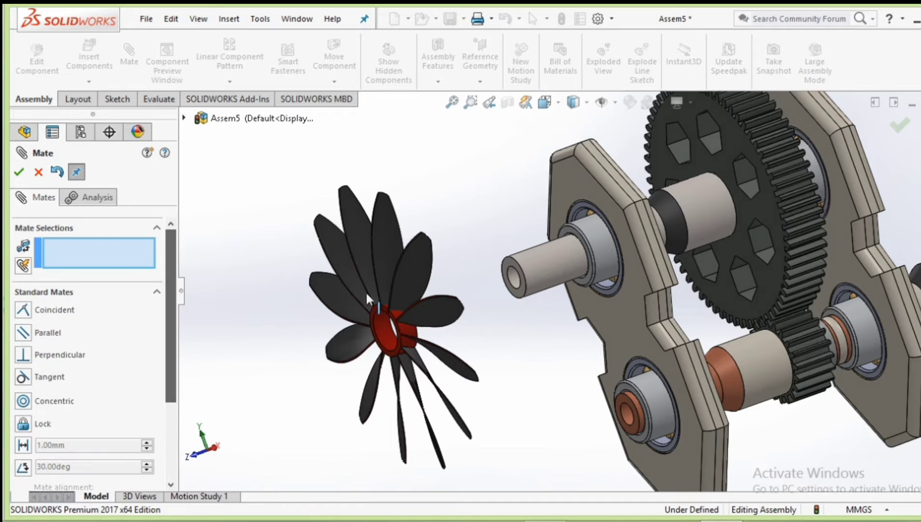
click(385, 325)
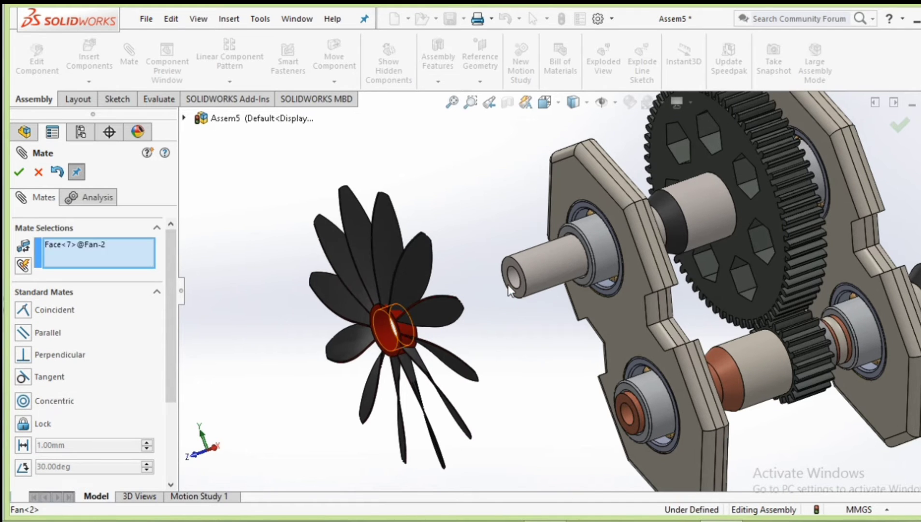
click(544, 277)
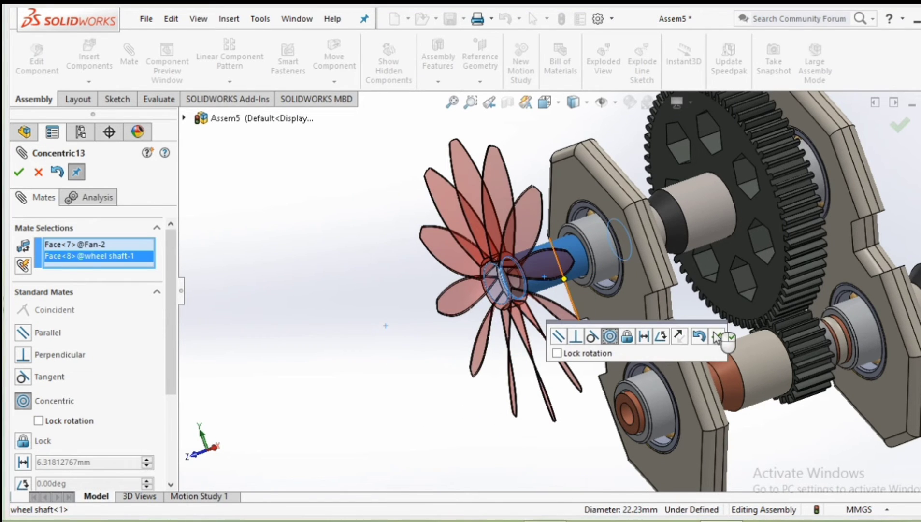
click(717, 337)
- Add a coincident mate between a wheel shaft face and the fan hub face
scroll(435, 319, down, 3)
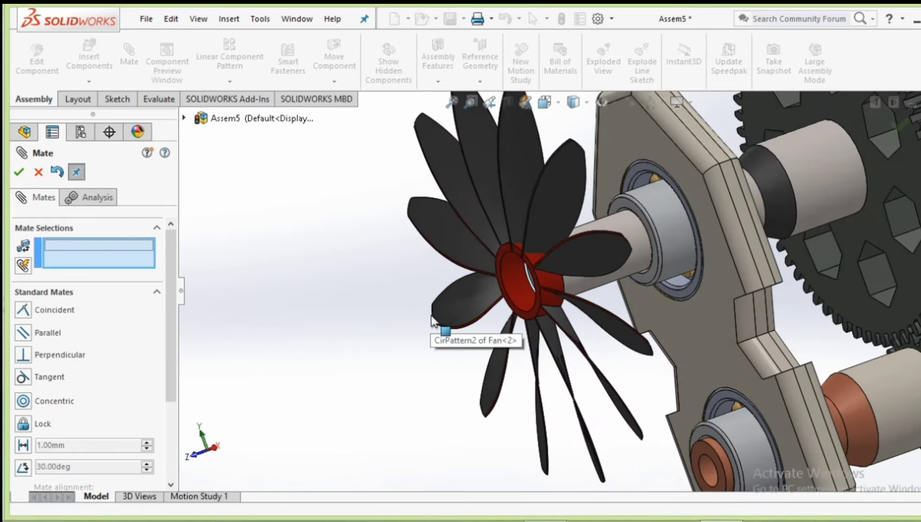
scroll(435, 314, down, 3)
click(570, 259)
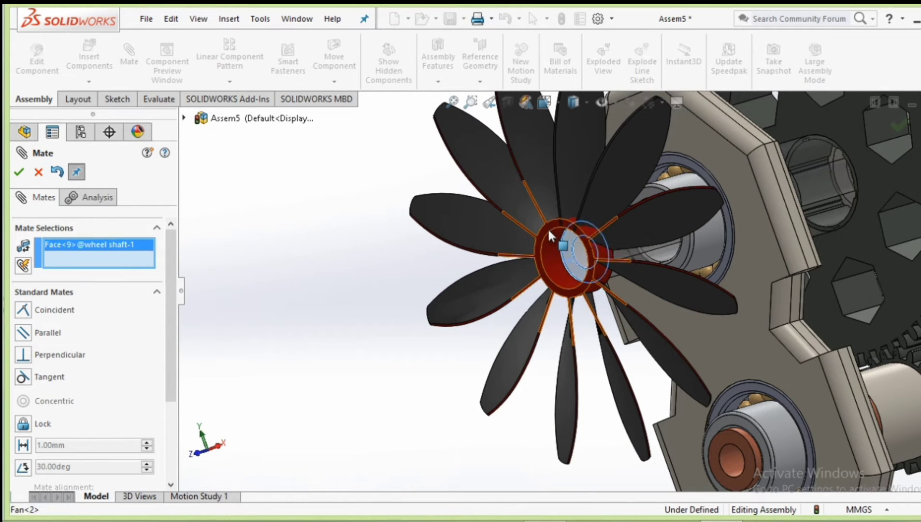
click(548, 227)
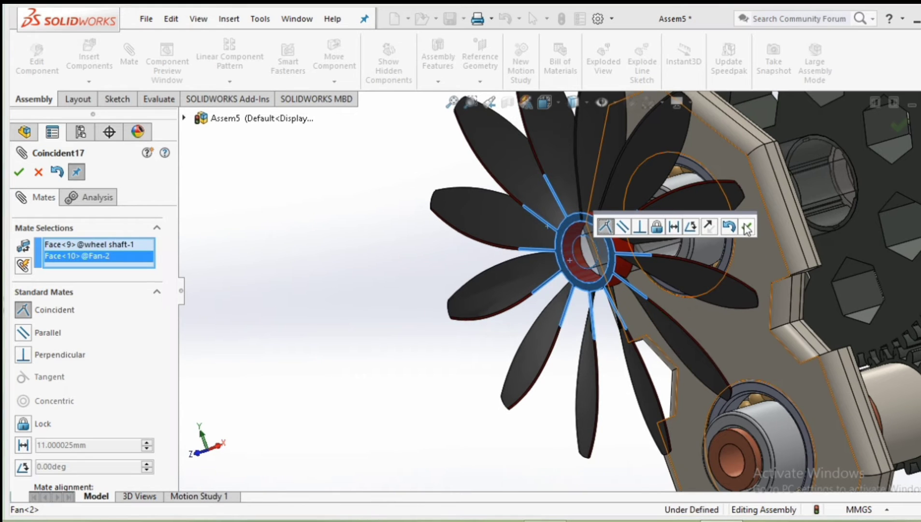
click(747, 226)
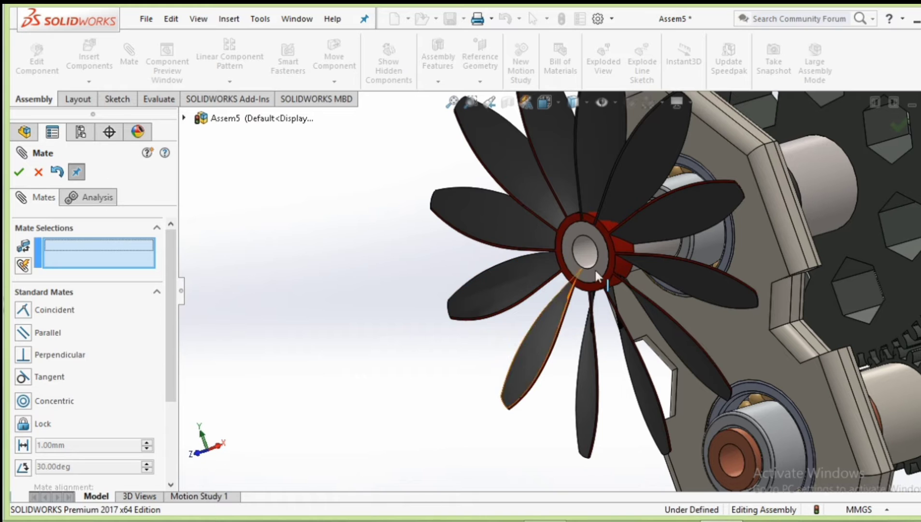
- Lock the fan hub face to the wheel shaft's end face
click(569, 247)
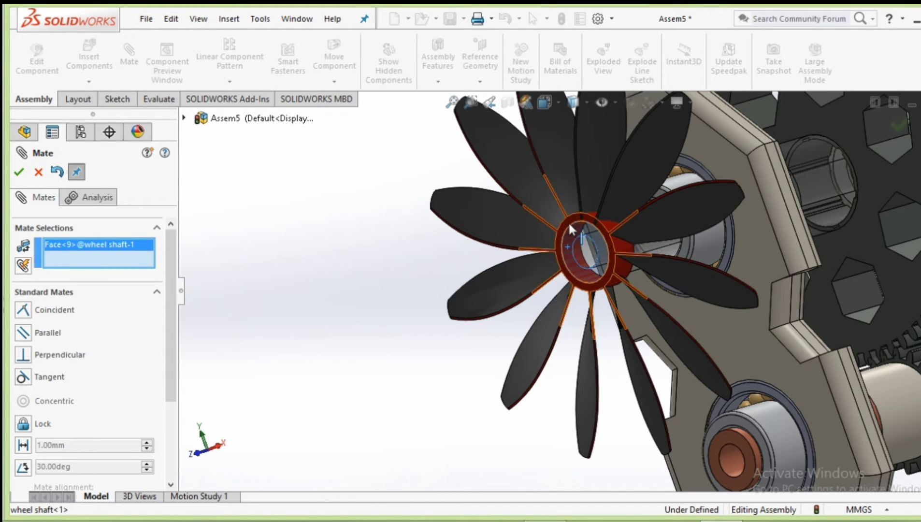
click(569, 226)
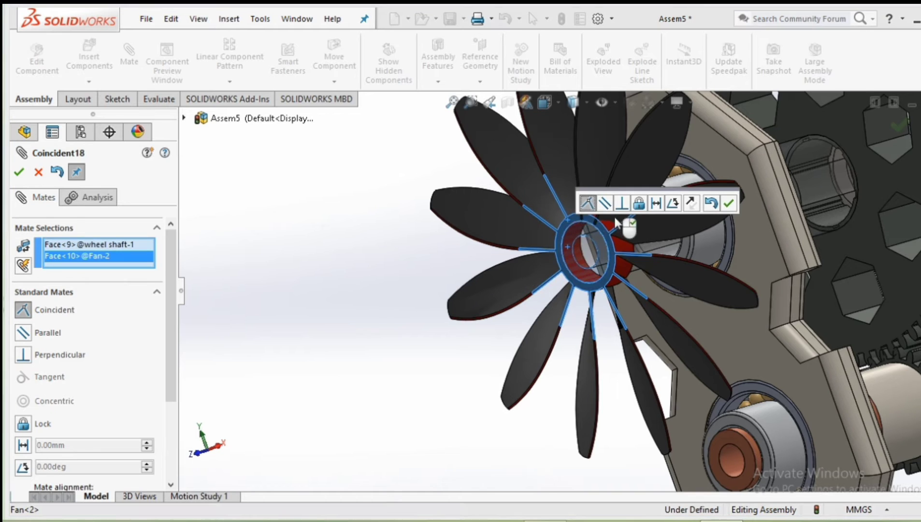
click(640, 204)
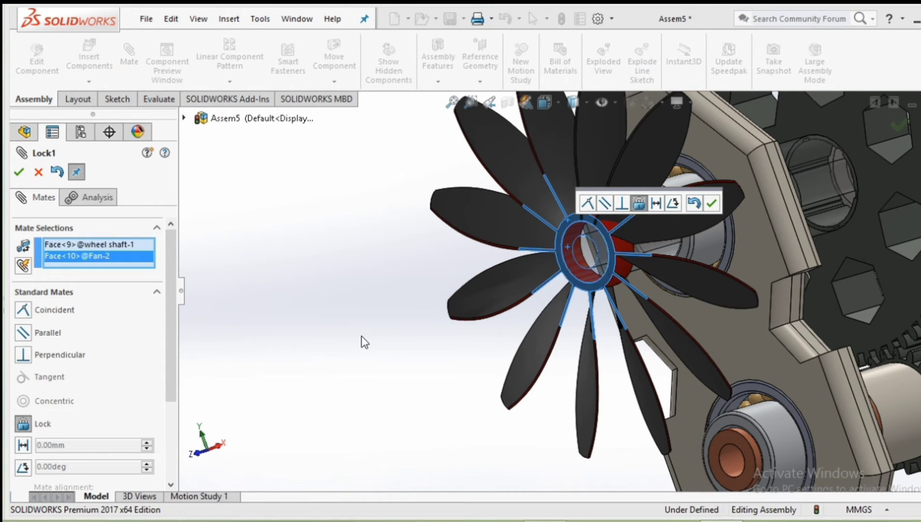
click(696, 212)
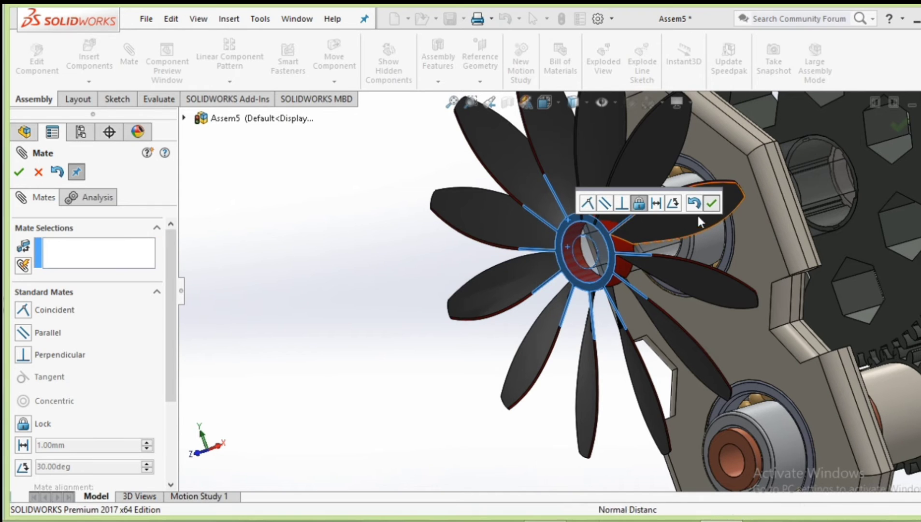
- Check the fan turns with the gear, then lock the pinion gear to the pinion shaft
key(f)
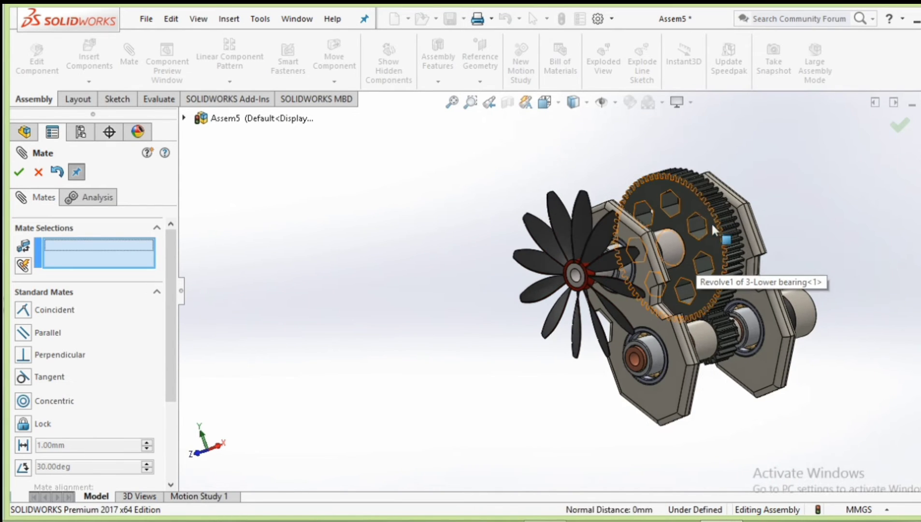
drag(720, 246, 869, 357)
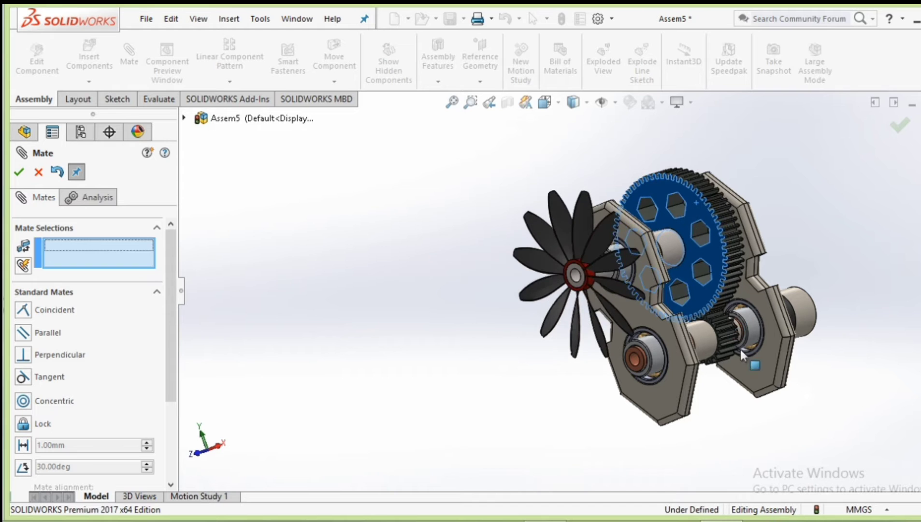
middle_drag(870, 358, 722, 330)
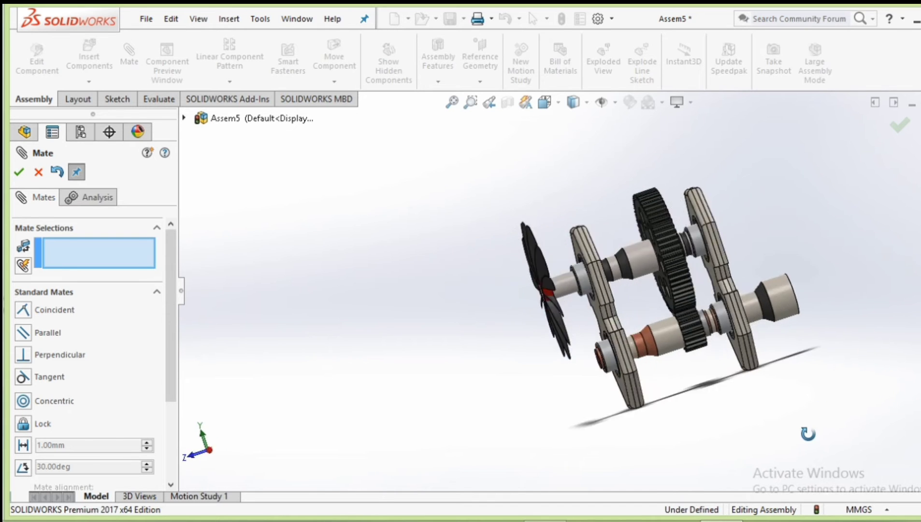
scroll(722, 330, down, 3)
scroll(639, 294, down, 3)
scroll(602, 263, down, 3)
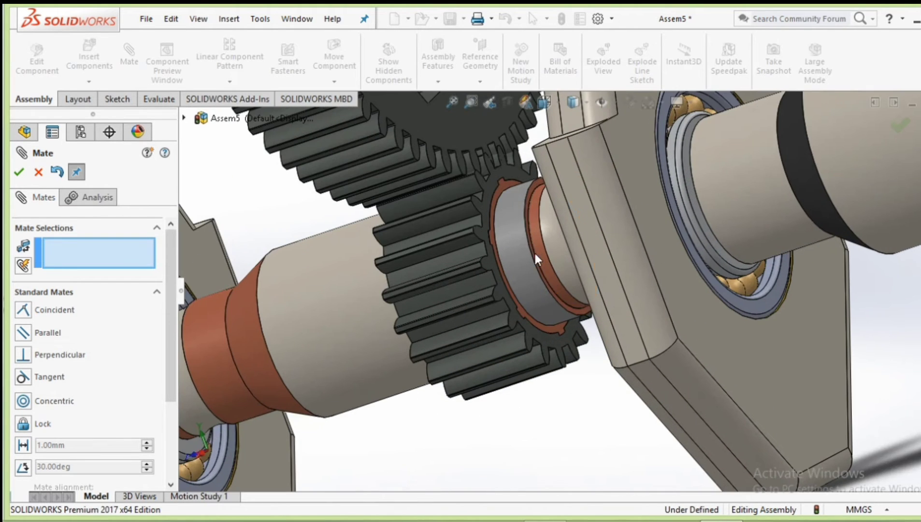
click(493, 211)
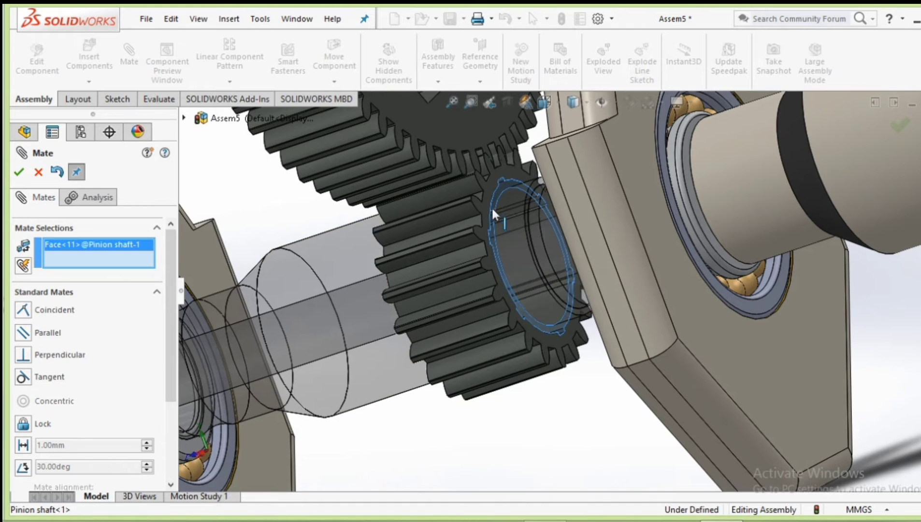
click(487, 199)
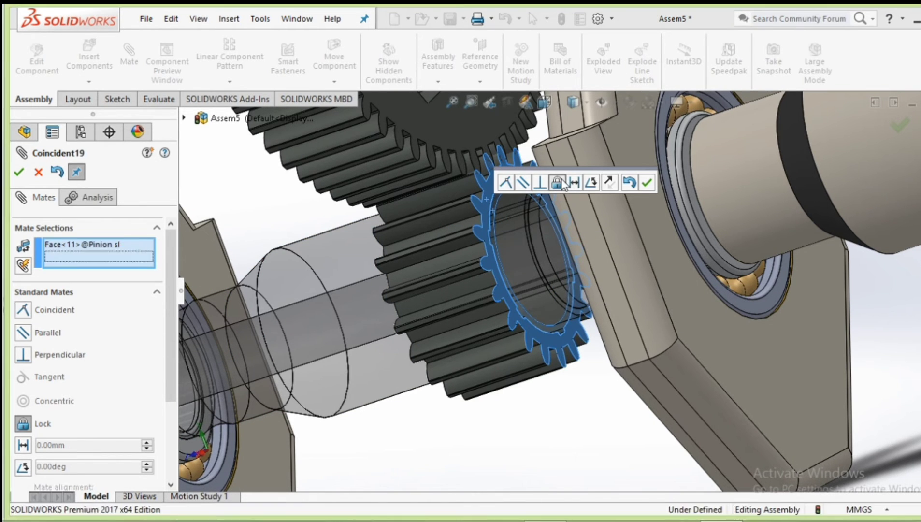
click(559, 183)
scroll(827, 312, up, 2)
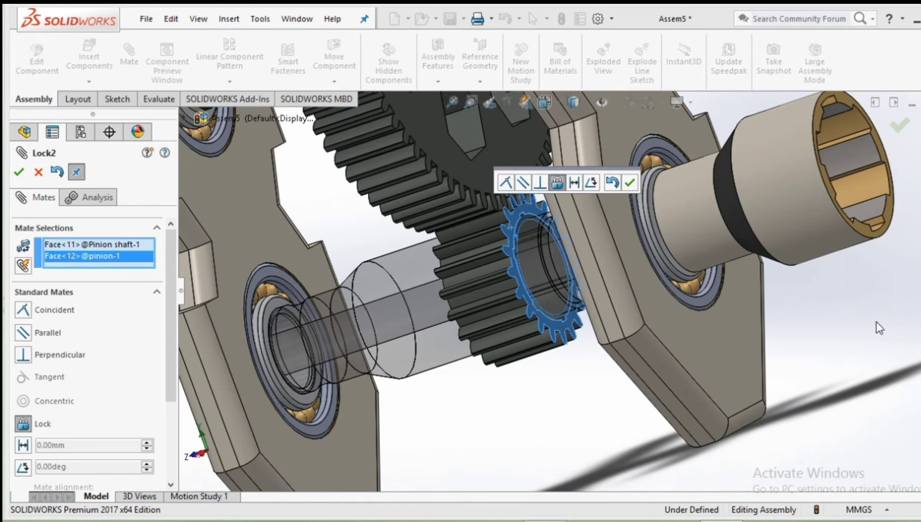
click(630, 183)
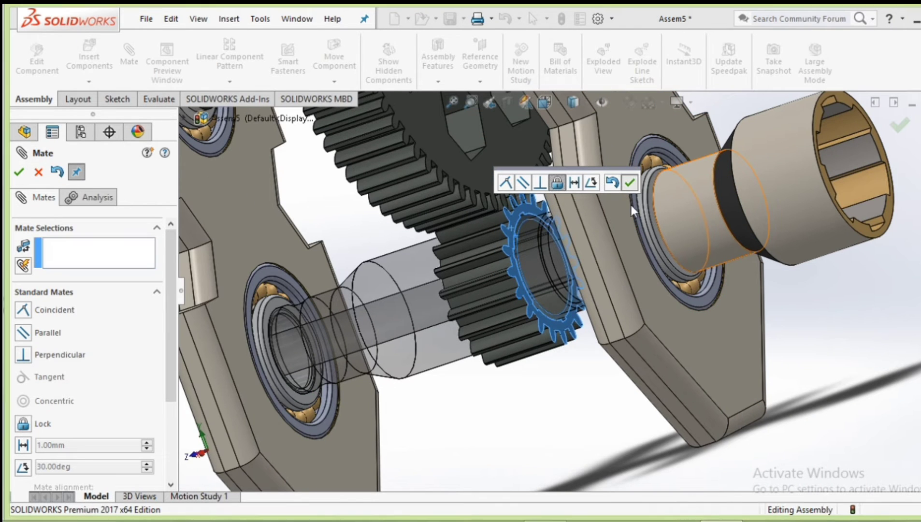
- Set up a lock mate between the pinion shaft end face and the convertor face
middle_drag(860, 339, 820, 373)
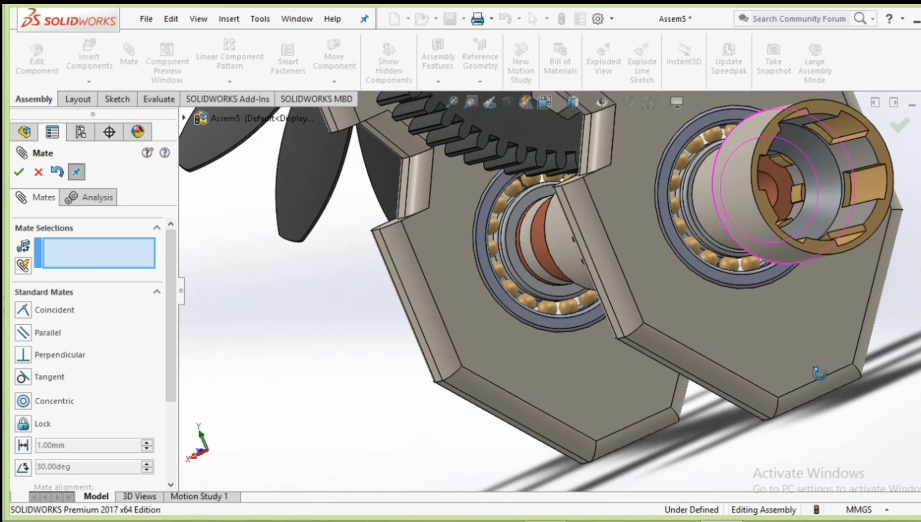
click(788, 177)
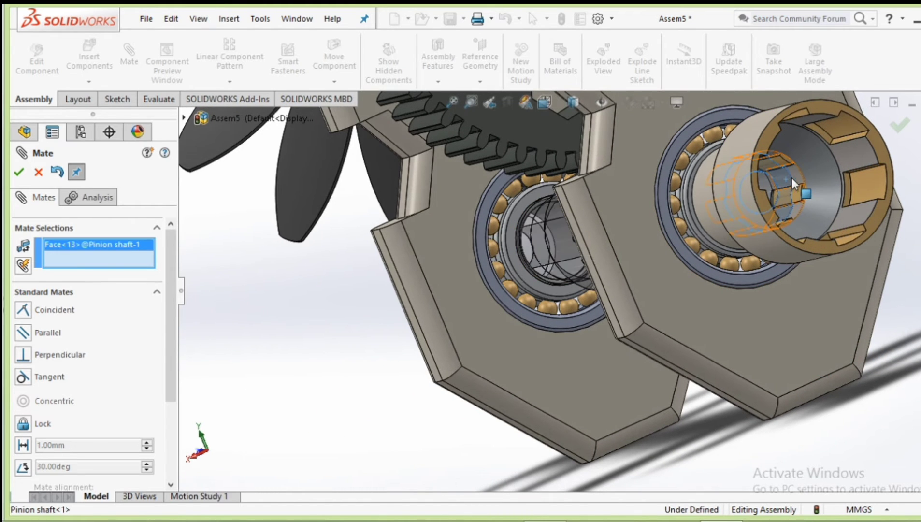
click(797, 171)
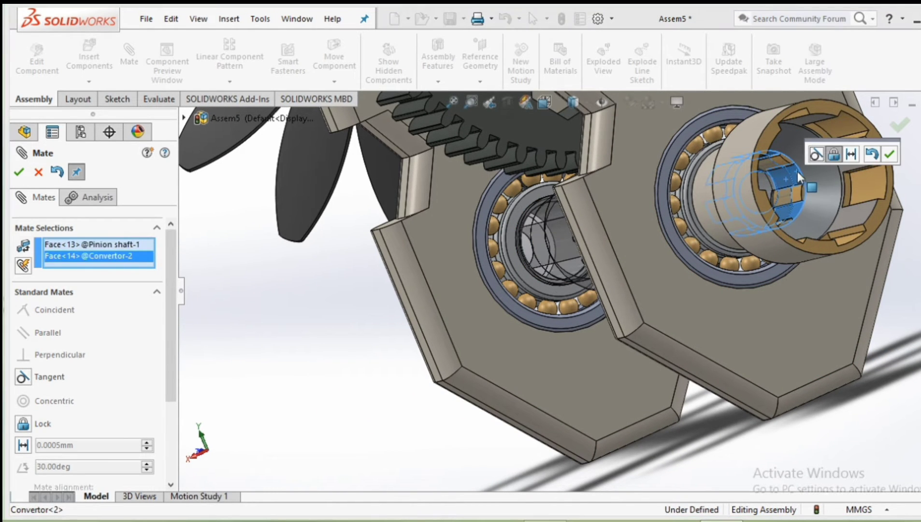
click(834, 153)
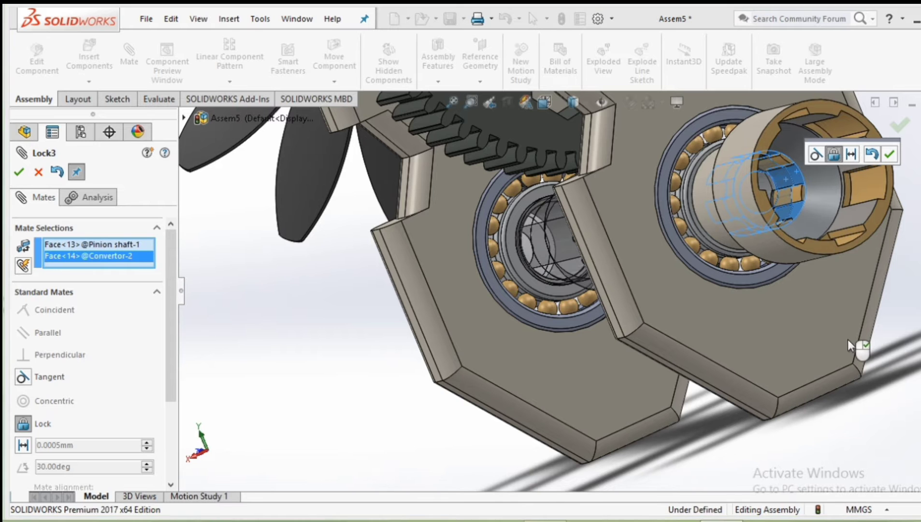
middle_drag(848, 339, 858, 390)
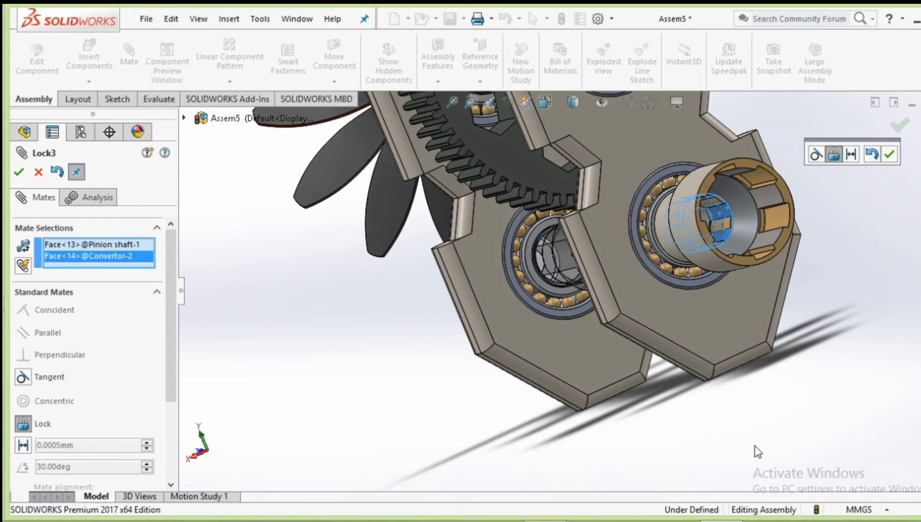
mouse_move(757, 448)
middle_down()
mouse_move(796, 422)
mouse_move(861, 270)
middle_up()
- Accept the Lock3 convertor-to-shaft mate and finish mating
click(890, 154)
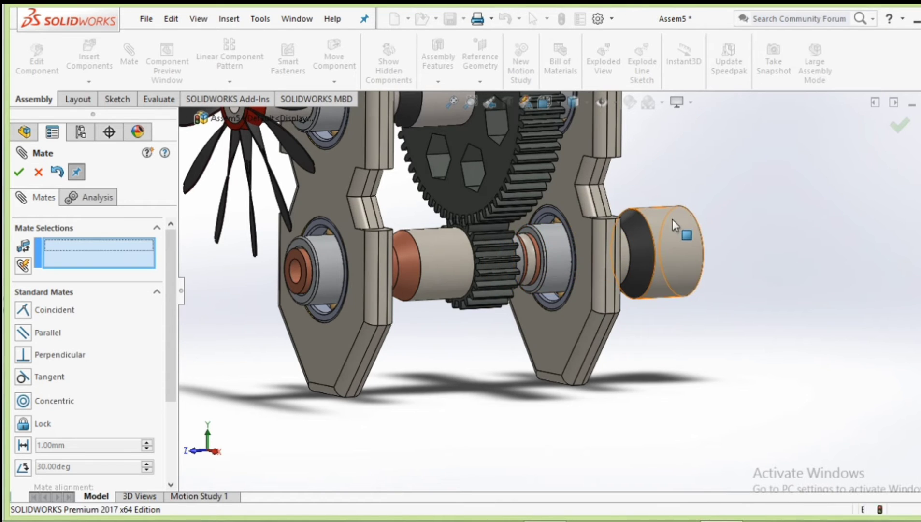
click(674, 249)
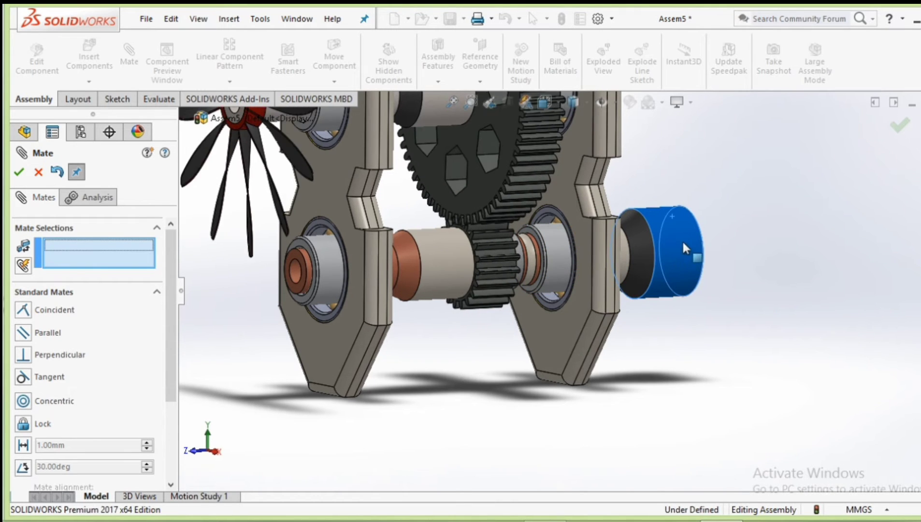
click(671, 206)
scroll(656, 214, up, 5)
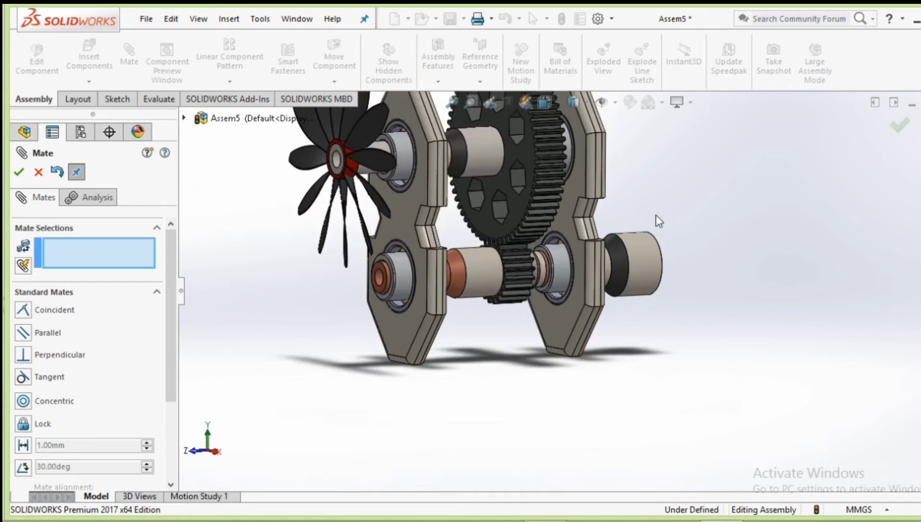
mouse_move(743, 258)
middle_down()
mouse_move(672, 329)
mouse_move(724, 274)
mouse_move(720, 242)
mouse_move(461, 385)
mouse_move(730, 385)
mouse_move(708, 435)
mouse_move(741, 366)
mouse_move(718, 323)
middle_up()
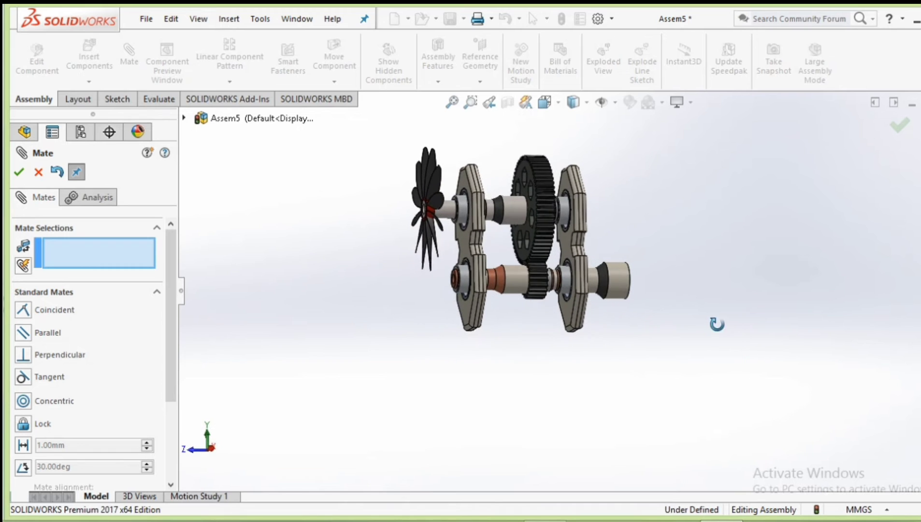
click(20, 173)
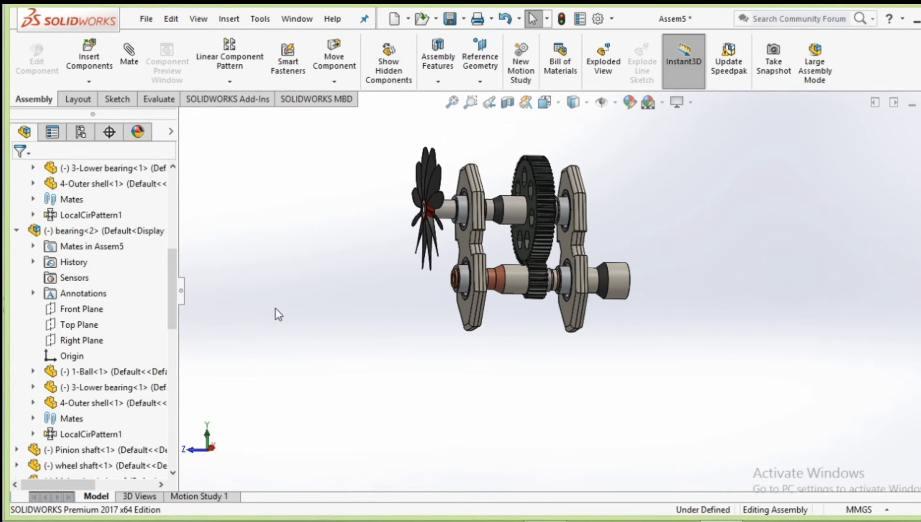
- Orient to a side view, orbit to a three-quarter view, and open Motion Study 1
key(ctrl+4)
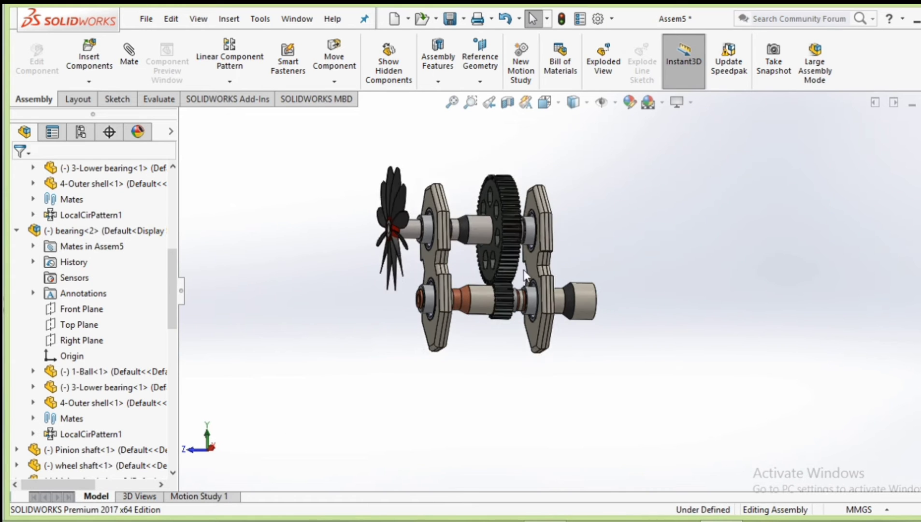
mouse_move(743, 305)
middle_down()
mouse_move(782, 339)
mouse_move(767, 350)
mouse_move(777, 328)
mouse_move(769, 339)
middle_up()
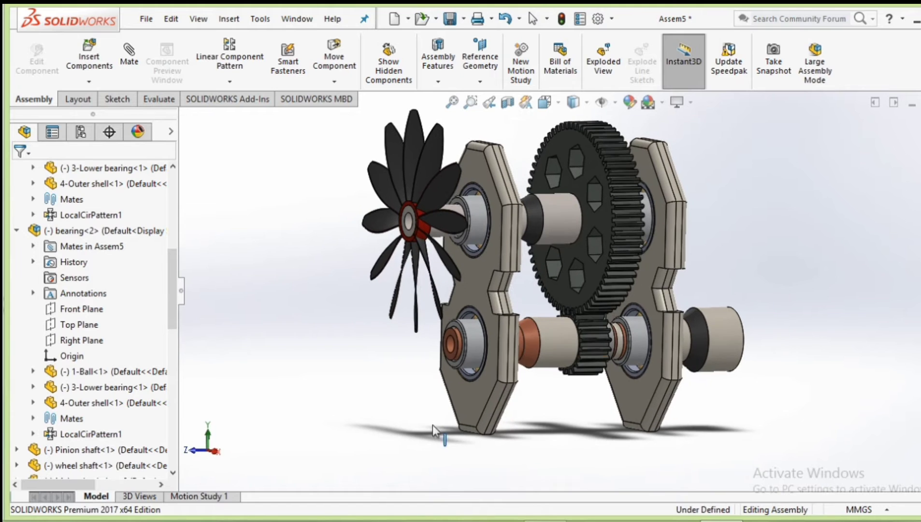
click(202, 497)
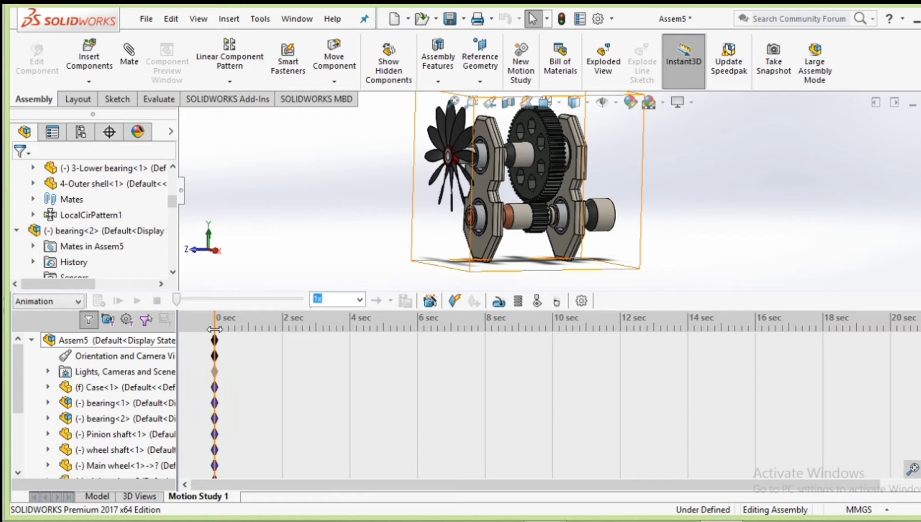
- Move the time marker to 8 sec and add a 150 RPM constant-speed rotary motor on the convertor face
drag(214, 329, 265, 333)
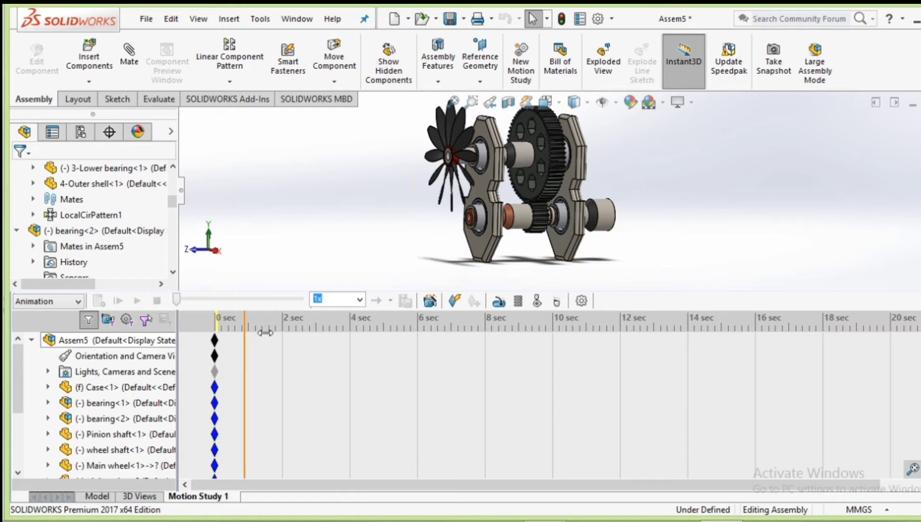
click(486, 342)
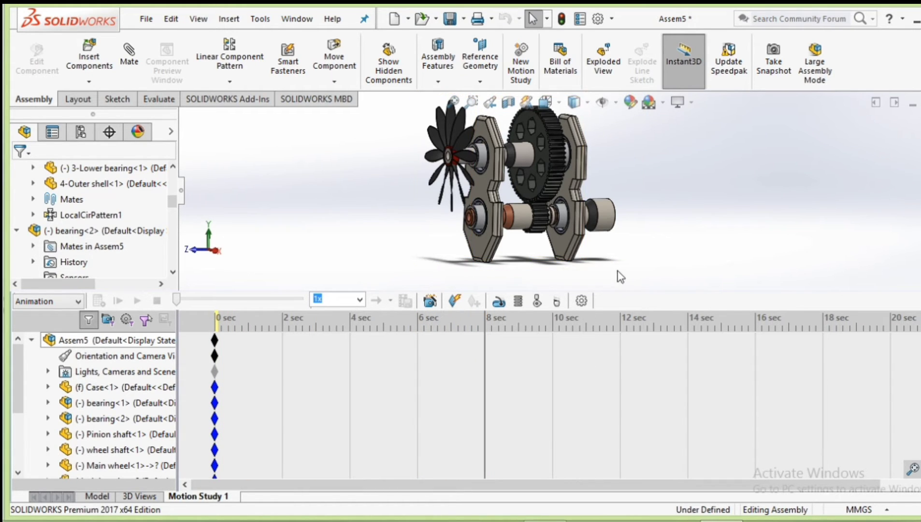
click(496, 303)
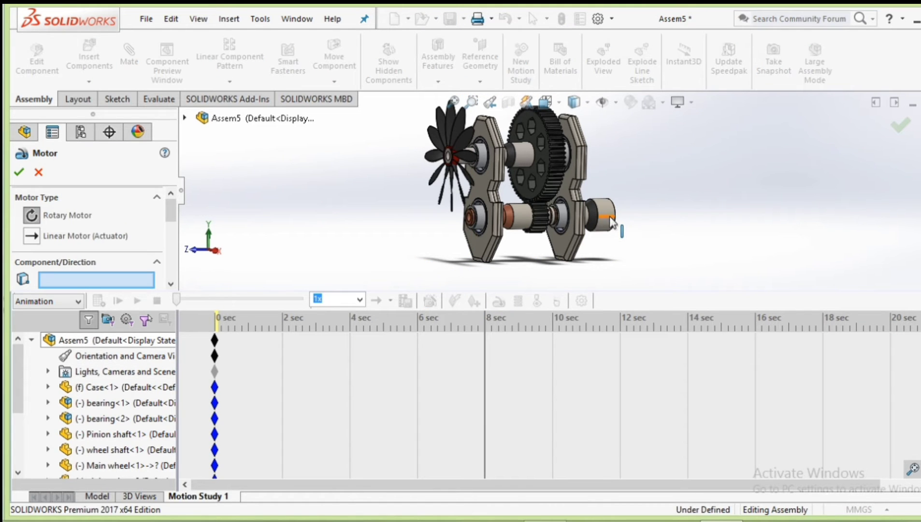
middle_drag(644, 224, 585, 253)
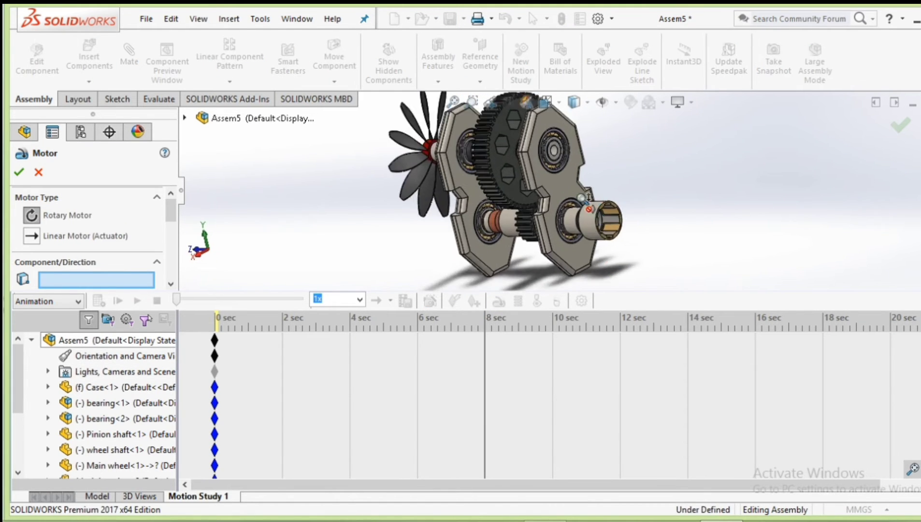
scroll(586, 253, down, 5)
click(592, 246)
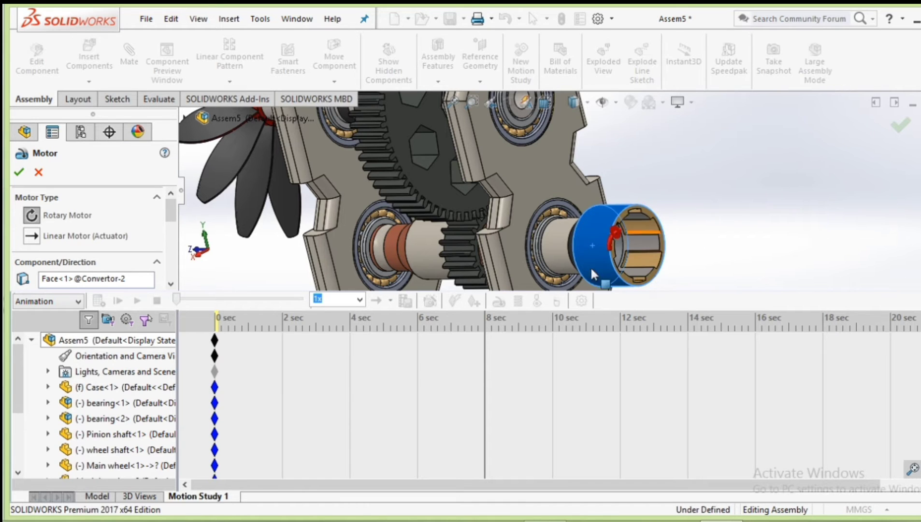
drag(169, 210, 163, 227)
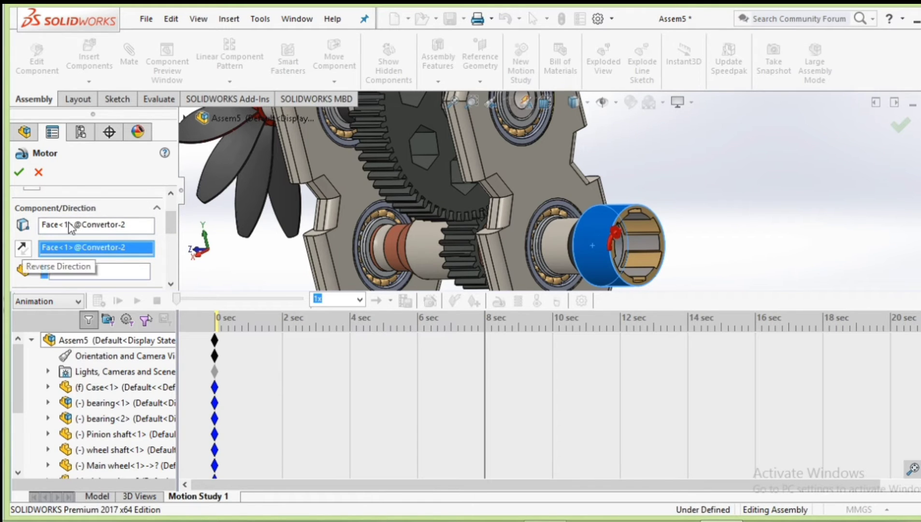
drag(170, 227, 172, 252)
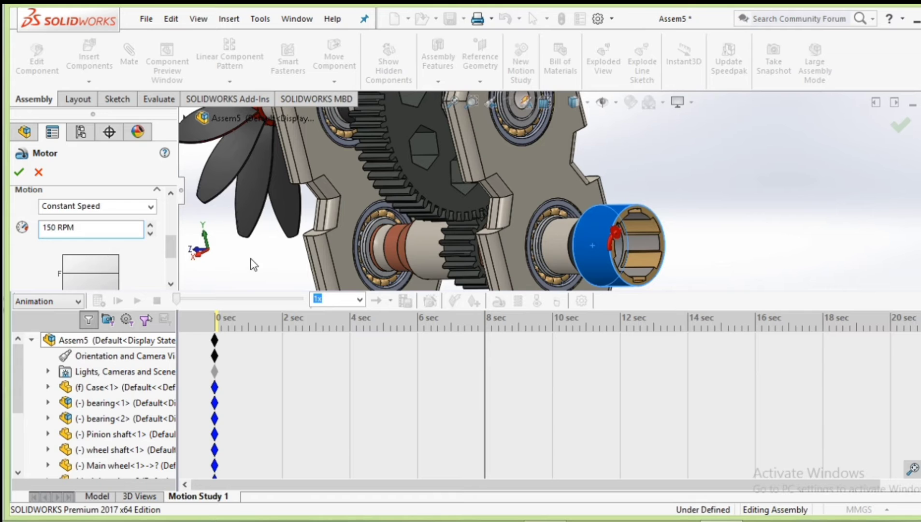
key(f)
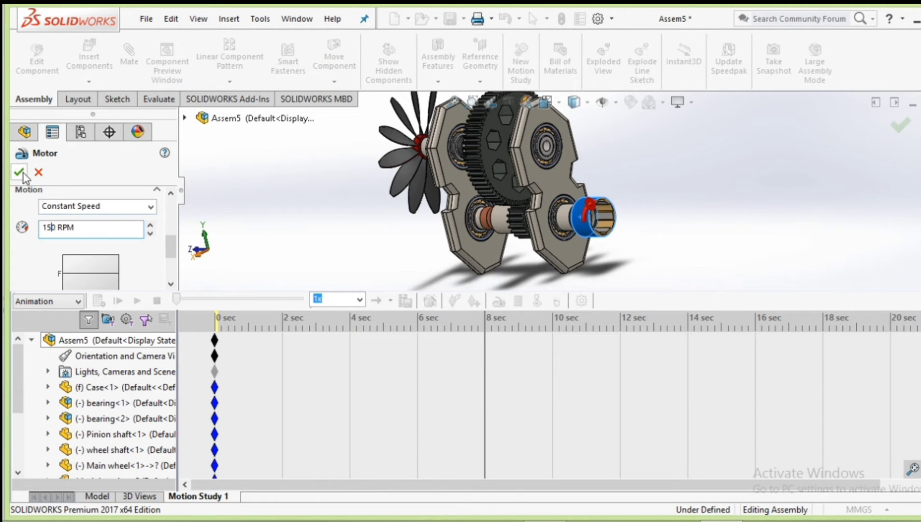
click(21, 174)
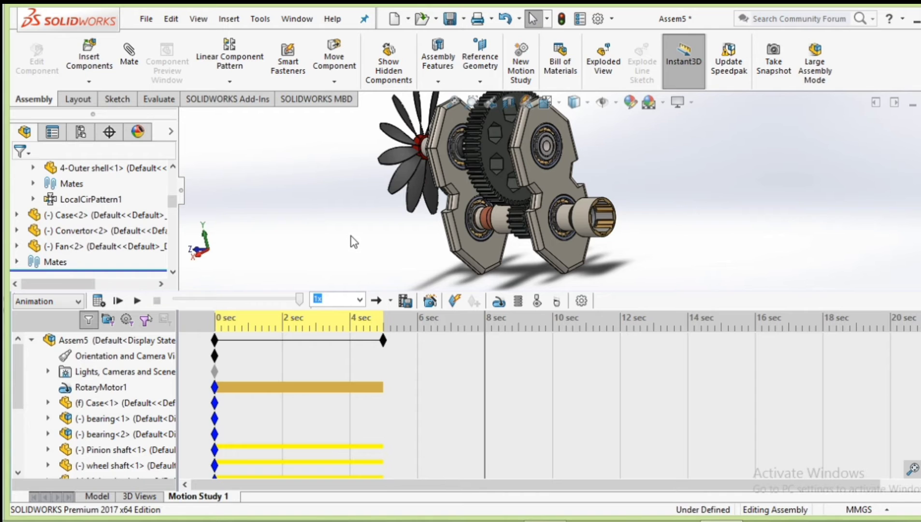
- Calculate the motion study and orbit and zoom to watch the fan spin
middle_drag(360, 243, 265, 184)
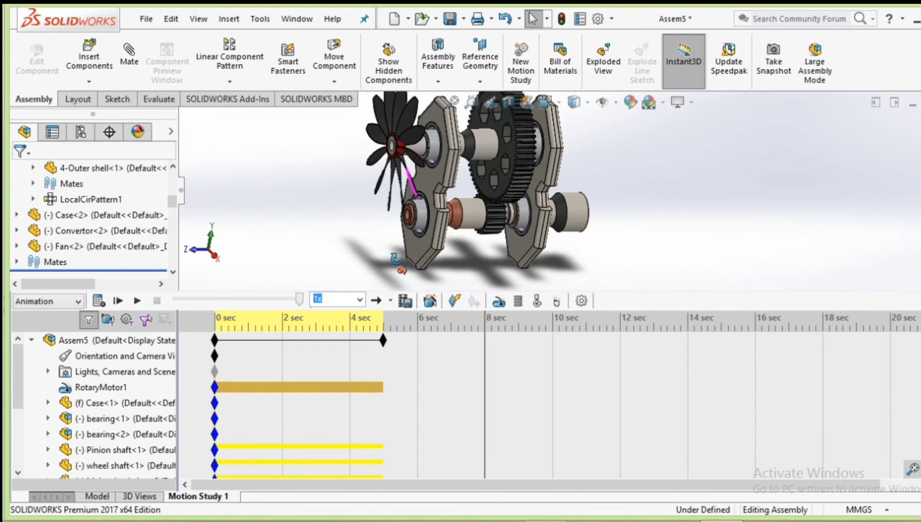
click(98, 301)
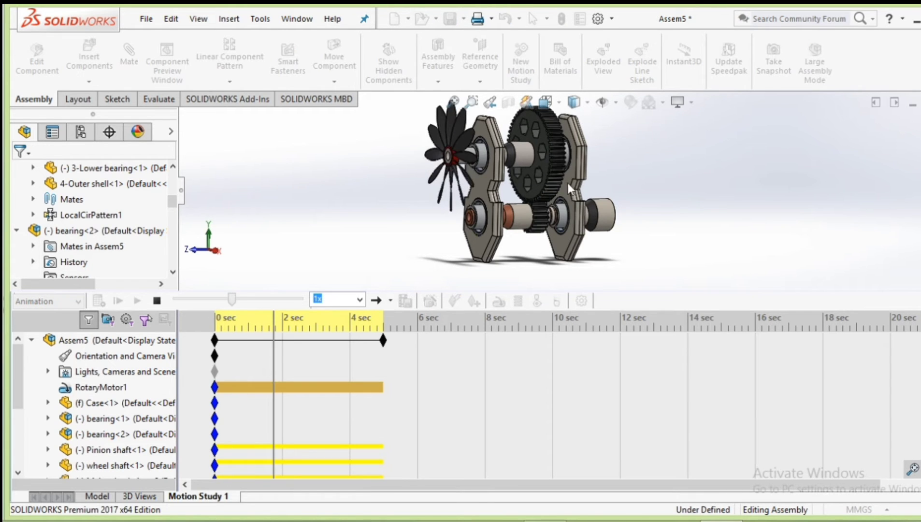
scroll(560, 189, down, 1)
scroll(559, 188, down, 3)
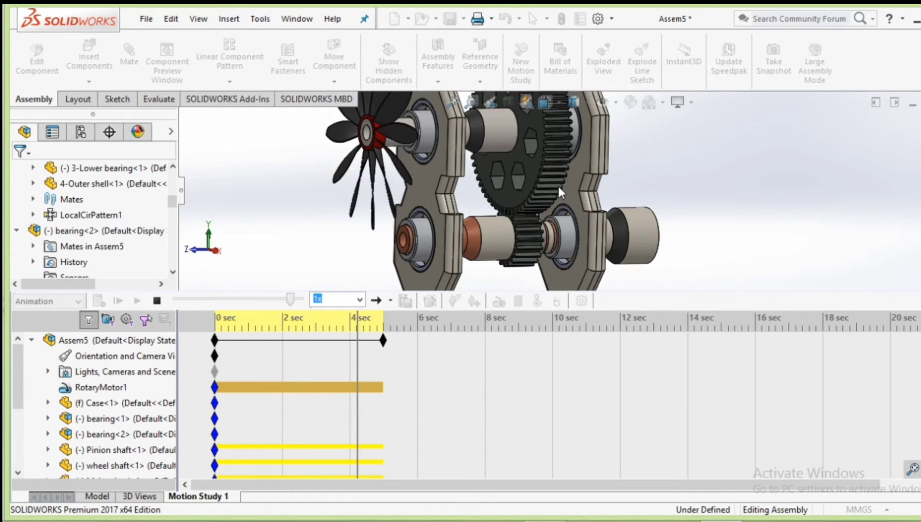
scroll(704, 220, up, 3)
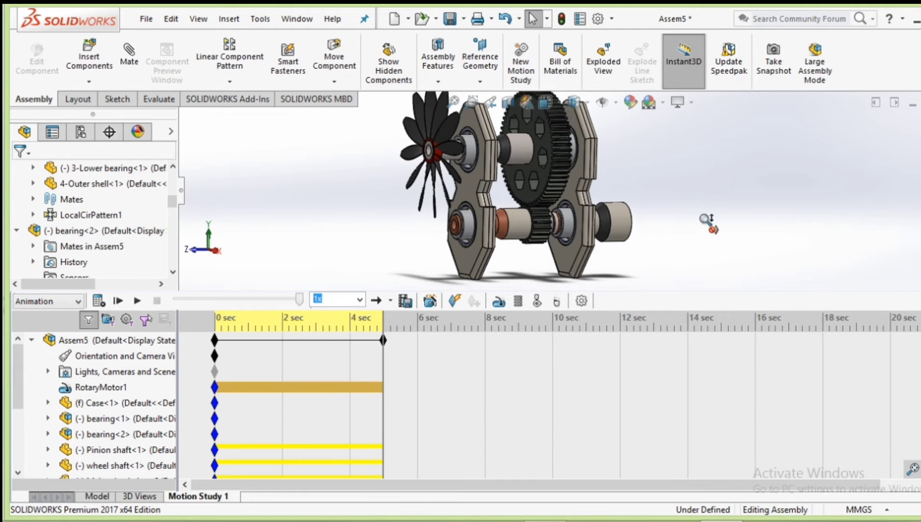
scroll(707, 221, up, 1)
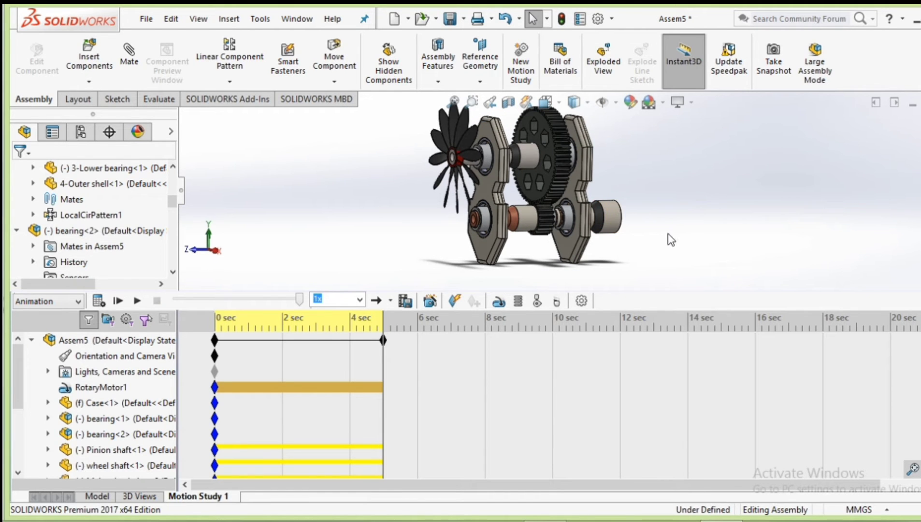
mouse_move(671, 239)
middle_down()
mouse_move(621, 290)
mouse_move(658, 263)
mouse_move(643, 302)
mouse_move(678, 301)
mouse_move(699, 319)
mouse_move(790, 335)
mouse_move(888, 342)
mouse_move(854, 355)
middle_up()
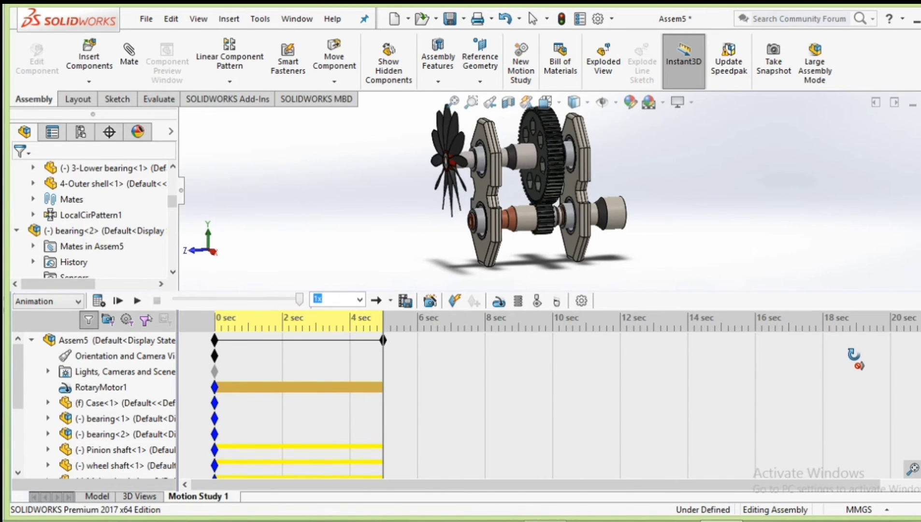
key(Escape)
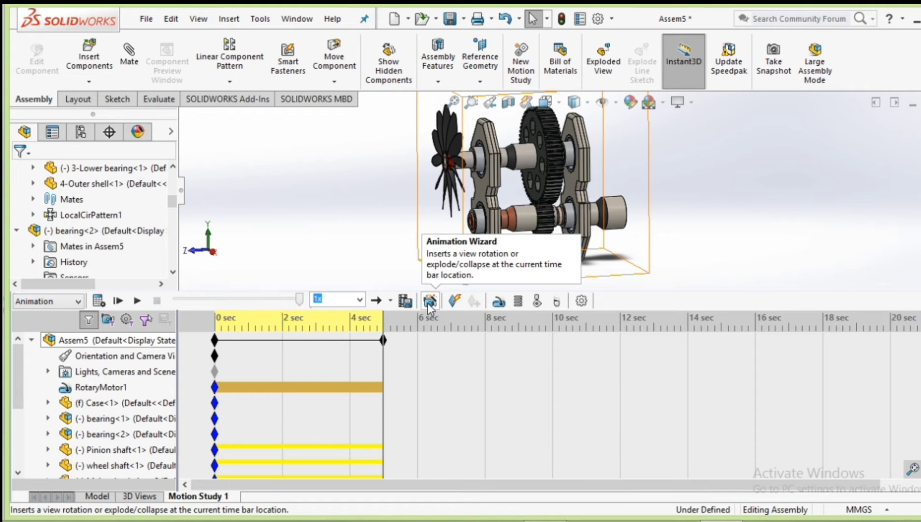
- Add one clockwise Y-axis model rotation, 10 s long from 5 s, and recalculate the study
click(427, 303)
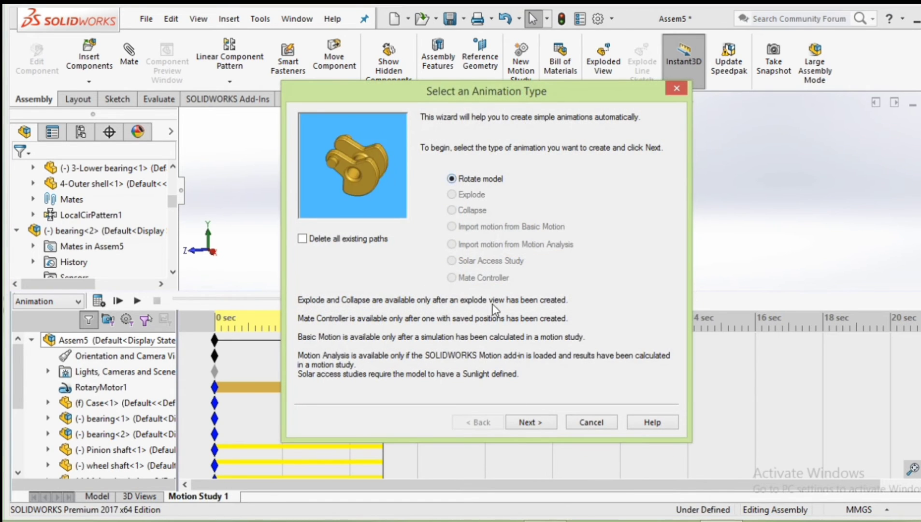
click(516, 423)
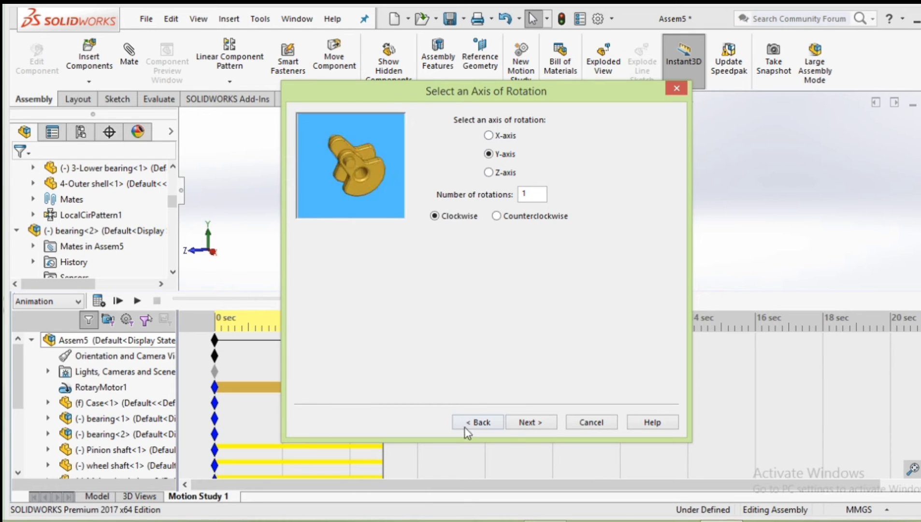
click(526, 424)
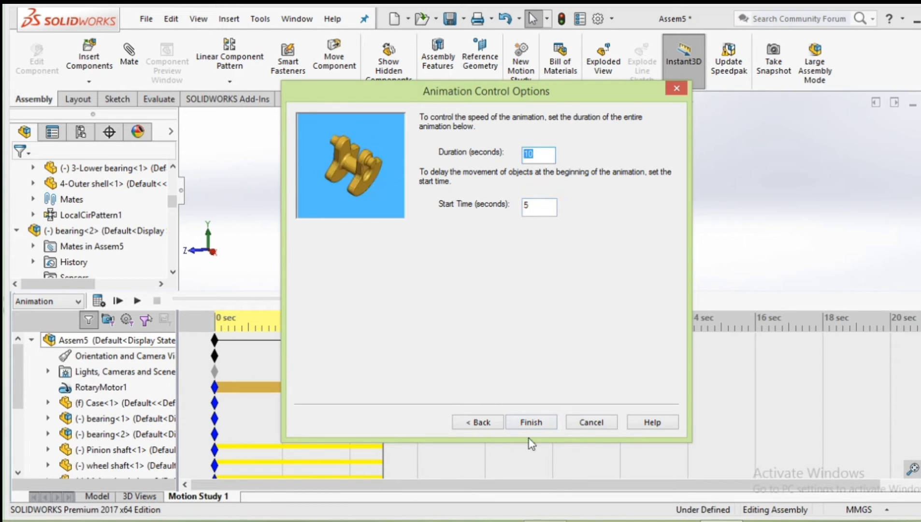
click(532, 422)
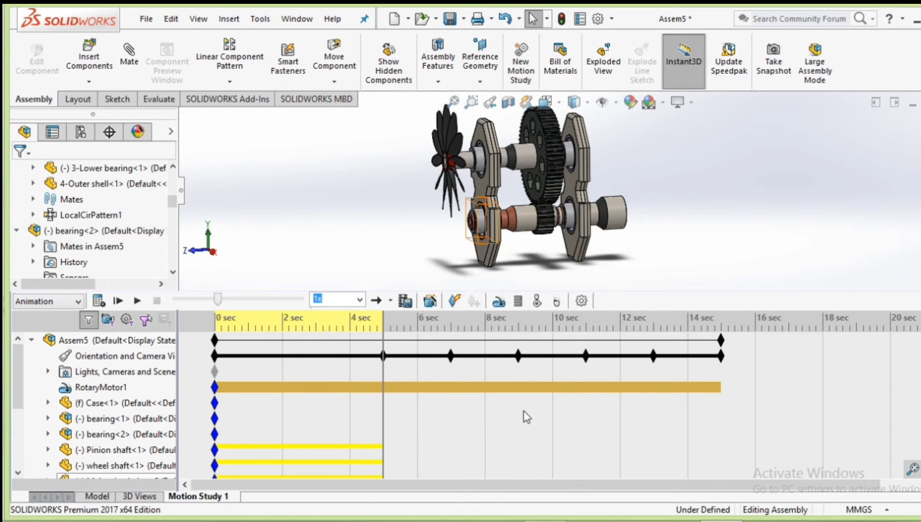
click(97, 302)
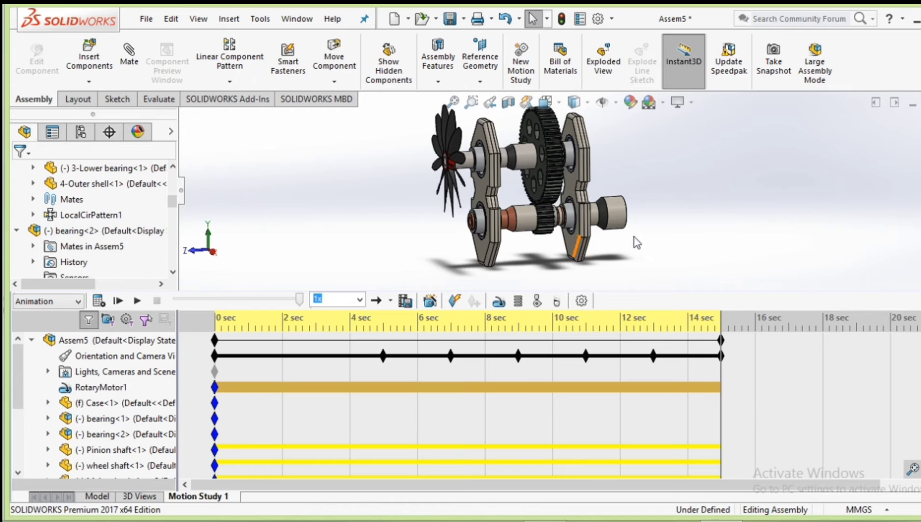
- Play the 15-second study from the start, showing the gears turning and the model rotating
click(136, 301)
drag(174, 202, 181, 161)
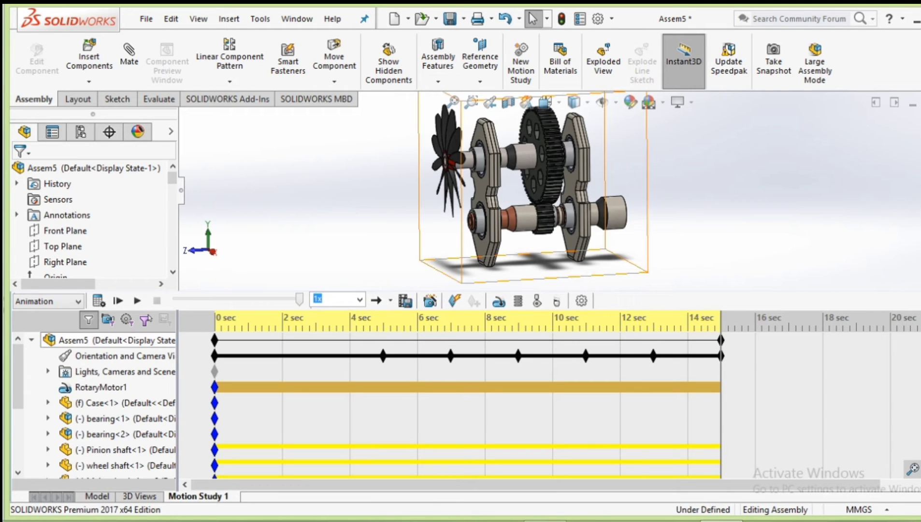
- Hide the timeline, show Assem5's configurations in an enlarged pane, and select Default
double_click(648, 292)
scroll(526, 258, up, 3)
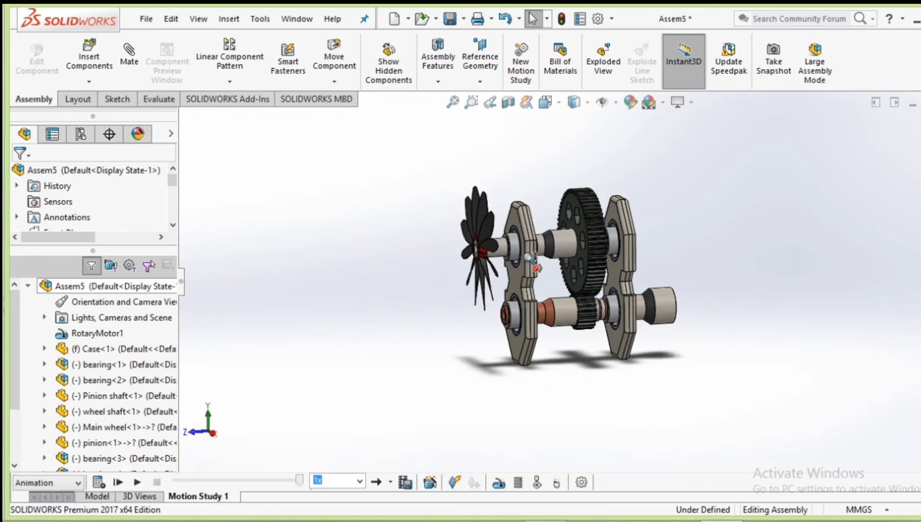
scroll(556, 275, up, 2)
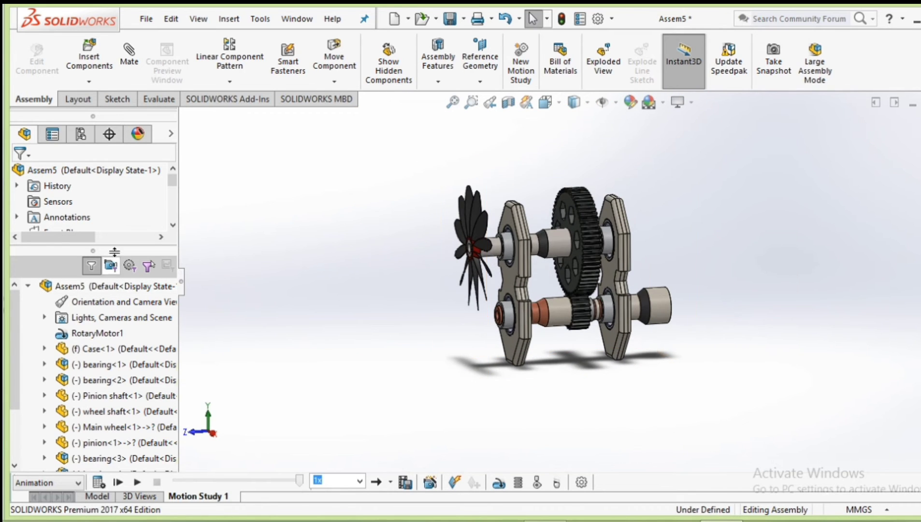
click(105, 171)
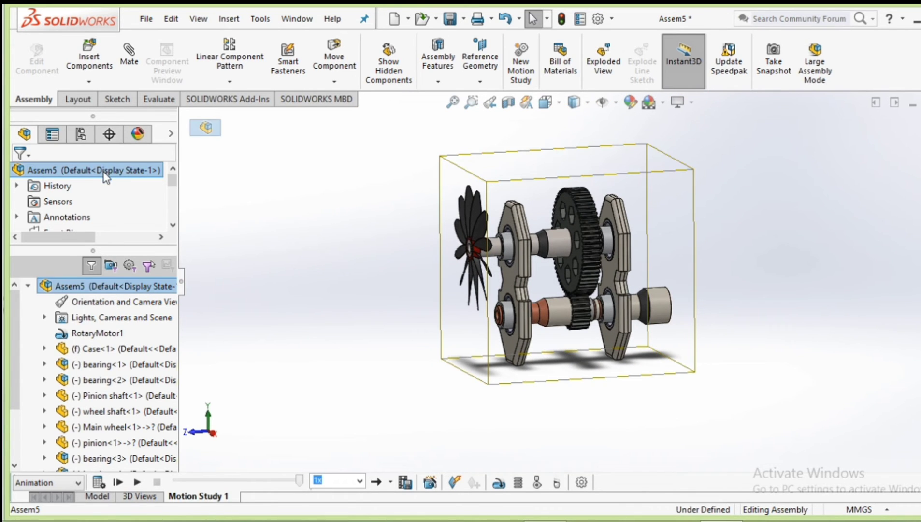
click(81, 136)
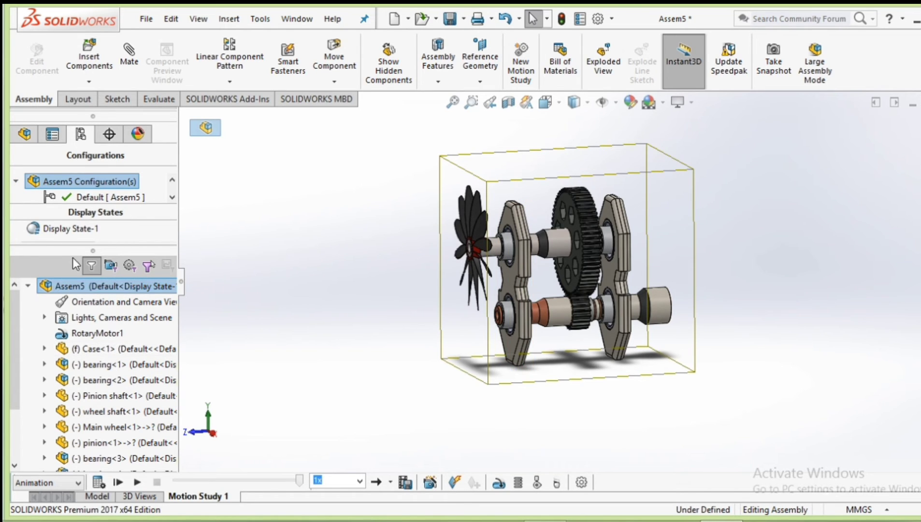
drag(73, 255, 73, 394)
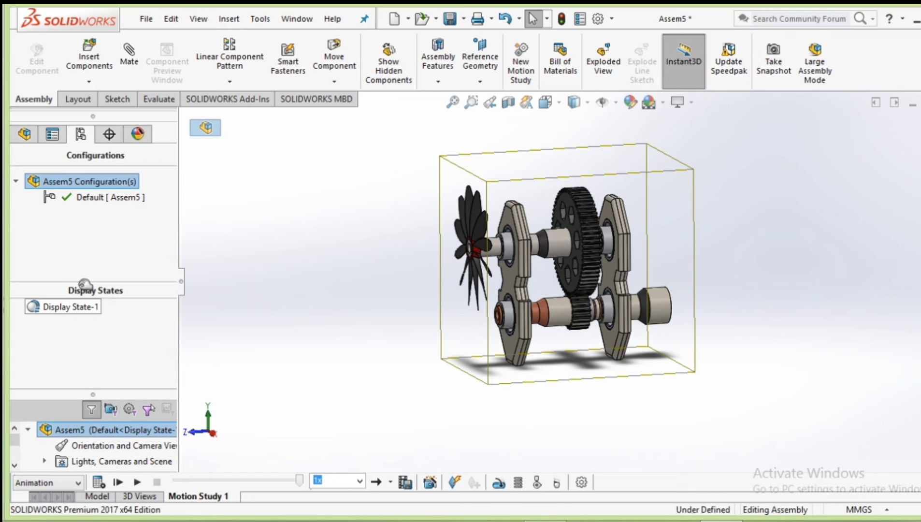
click(85, 199)
- Start a new exploded view on Default, pulling the fan and front case plate out along Z
right_click(84, 200)
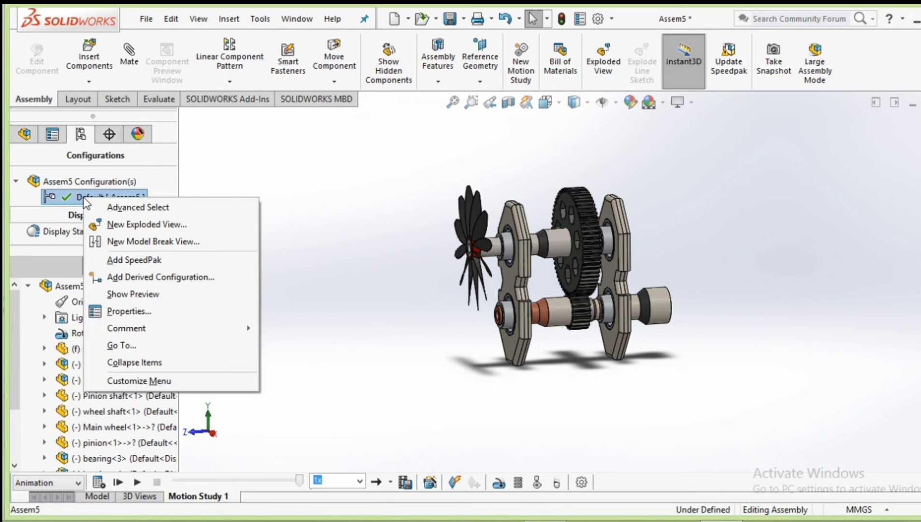
click(129, 229)
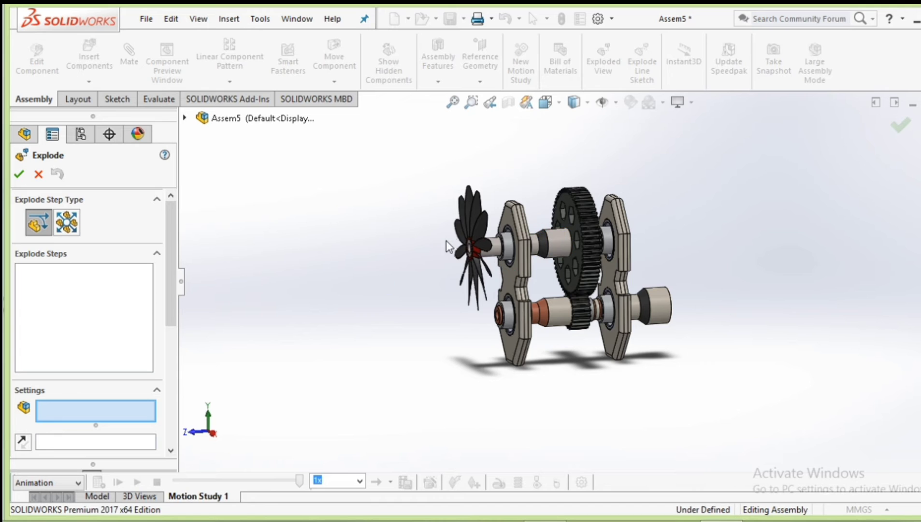
click(476, 247)
mouse_move(411, 255)
mouse_down()
mouse_move(391, 273)
mouse_move(247, 326)
mouse_up()
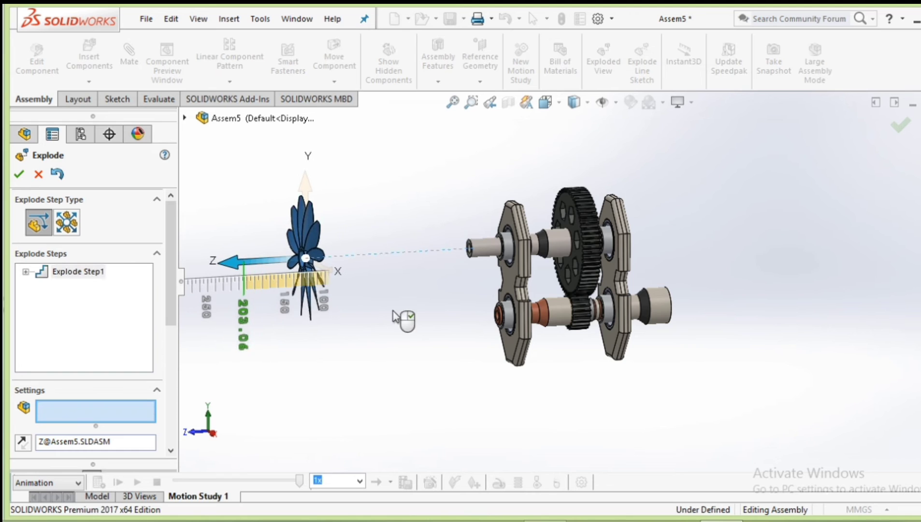
click(510, 280)
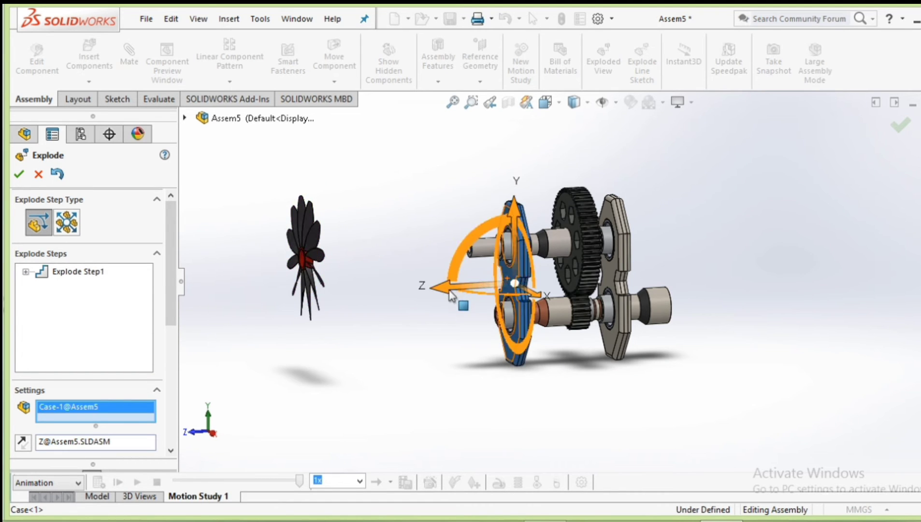
mouse_move(411, 290)
mouse_down()
mouse_move(369, 323)
mouse_move(251, 358)
mouse_up()
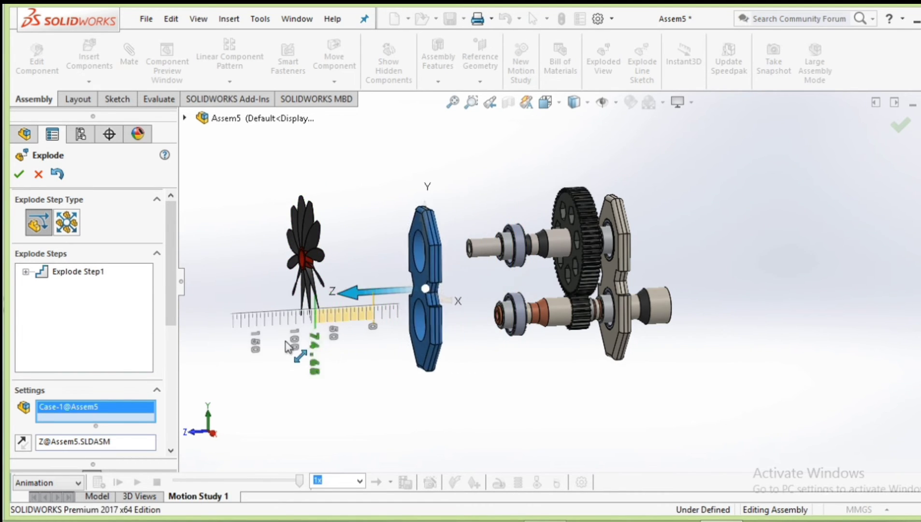
- Explode the two front bearings, then the wheel shaft, out to the left
click(518, 254)
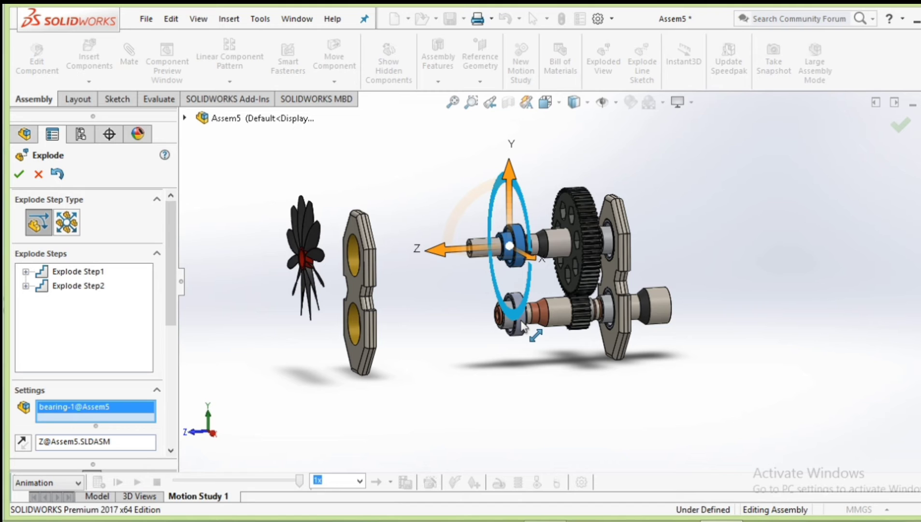
scroll(521, 326, down, 2)
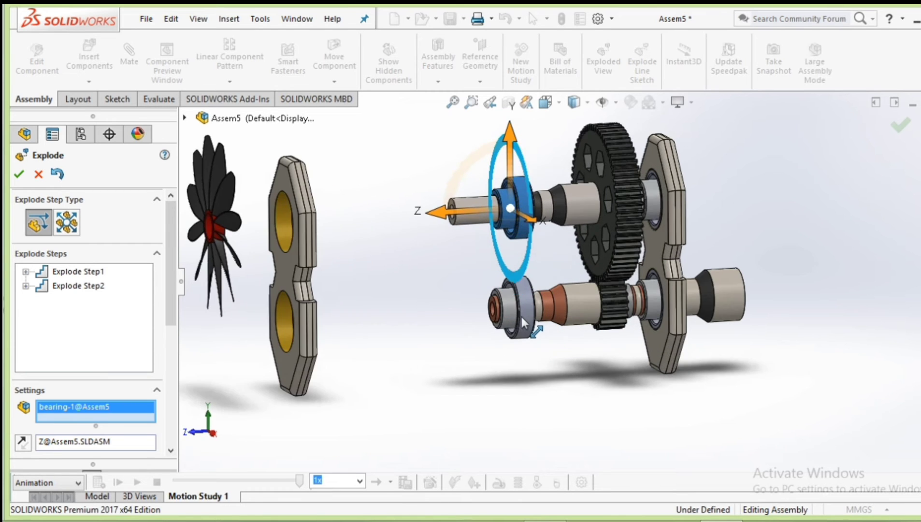
click(517, 319)
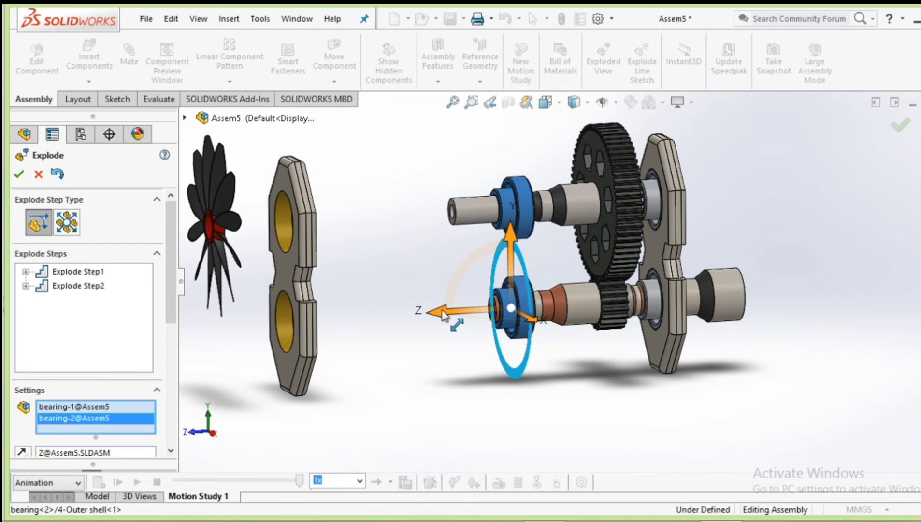
drag(440, 311, 344, 346)
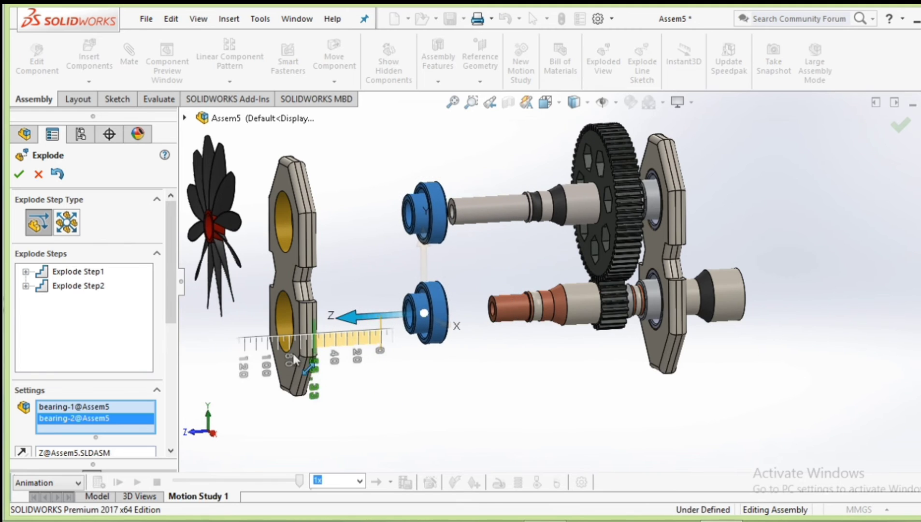
drag(344, 346, 245, 345)
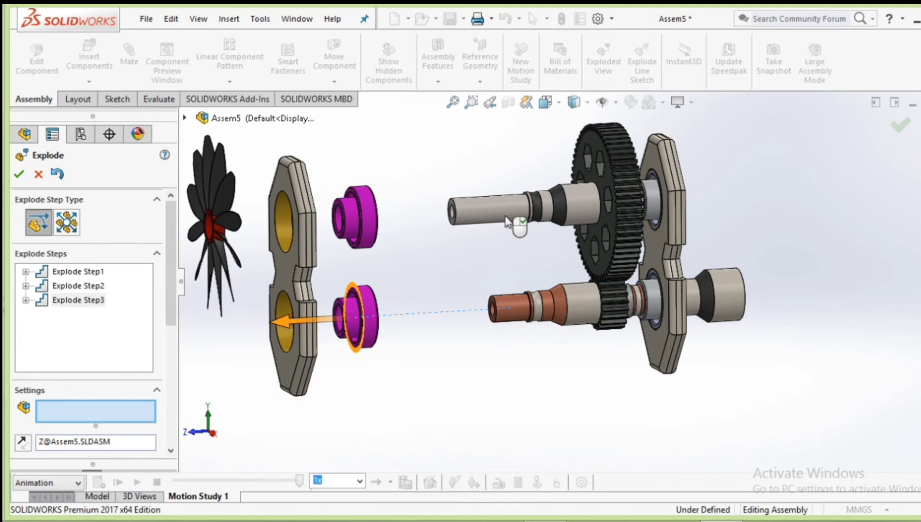
click(524, 211)
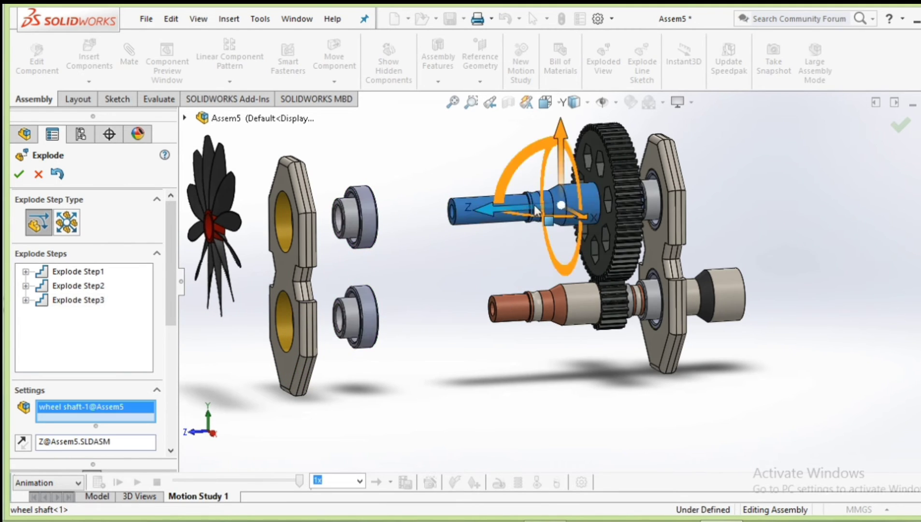
drag(489, 208, 381, 264)
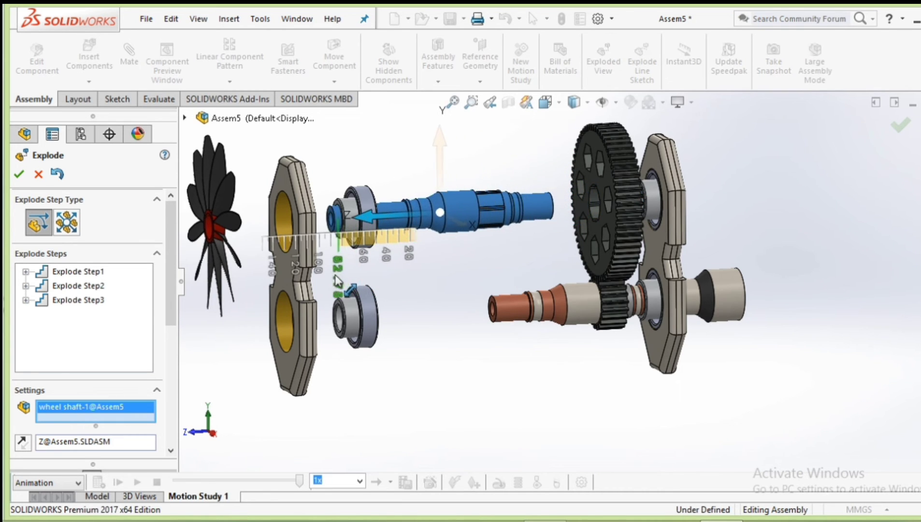
drag(381, 264, 319, 271)
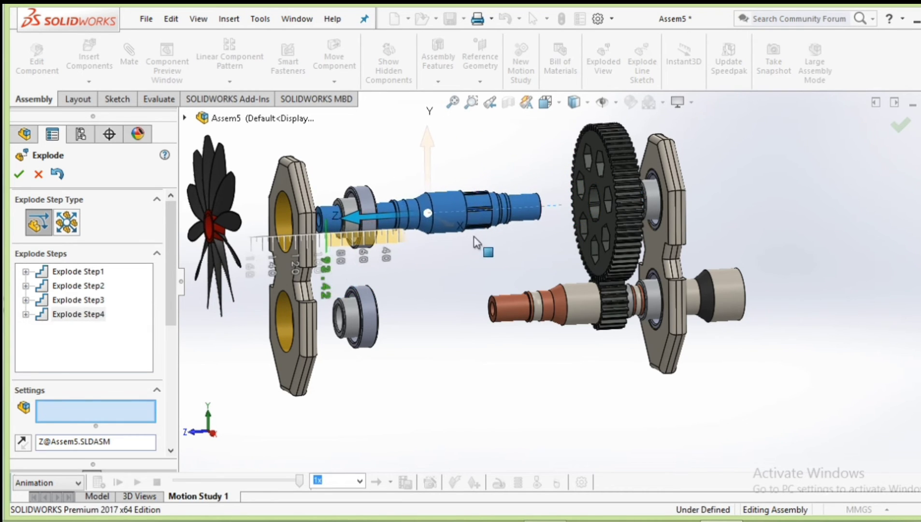
- Explode the convertor, right case plate and two rear bearings out to the right
click(739, 286)
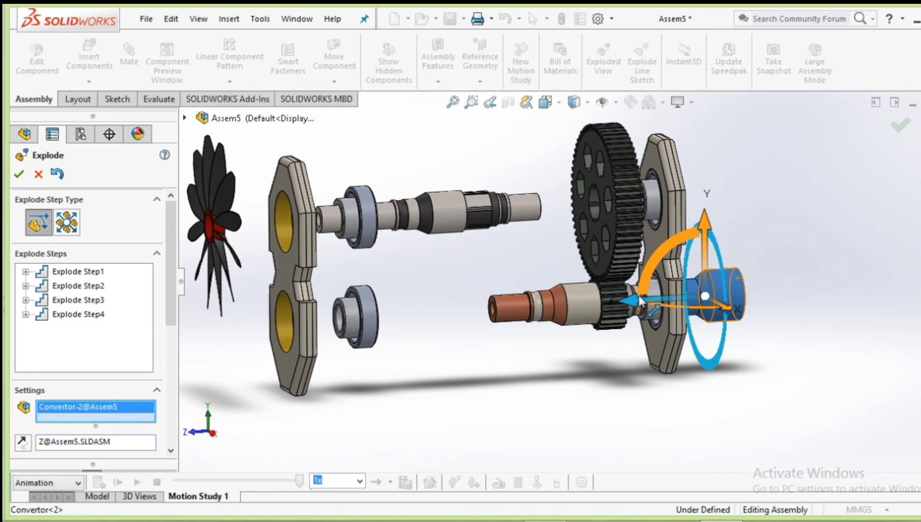
drag(660, 304, 824, 289)
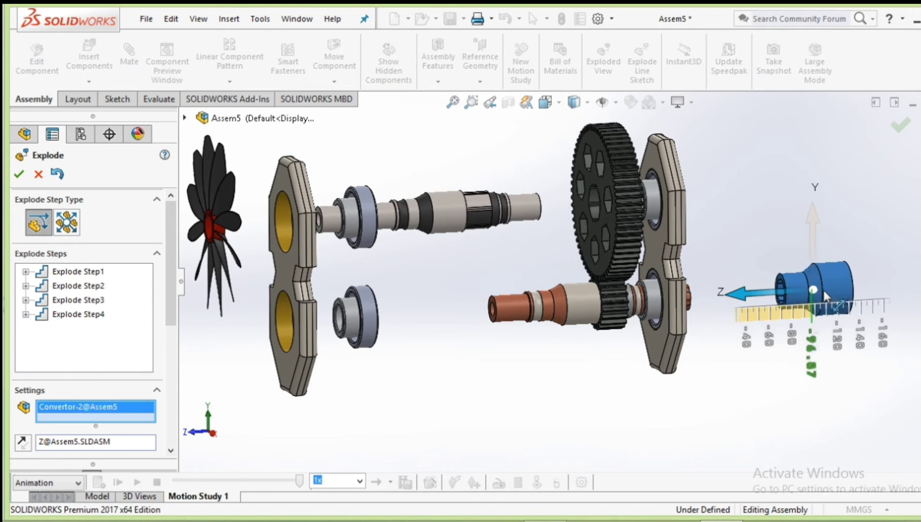
click(658, 244)
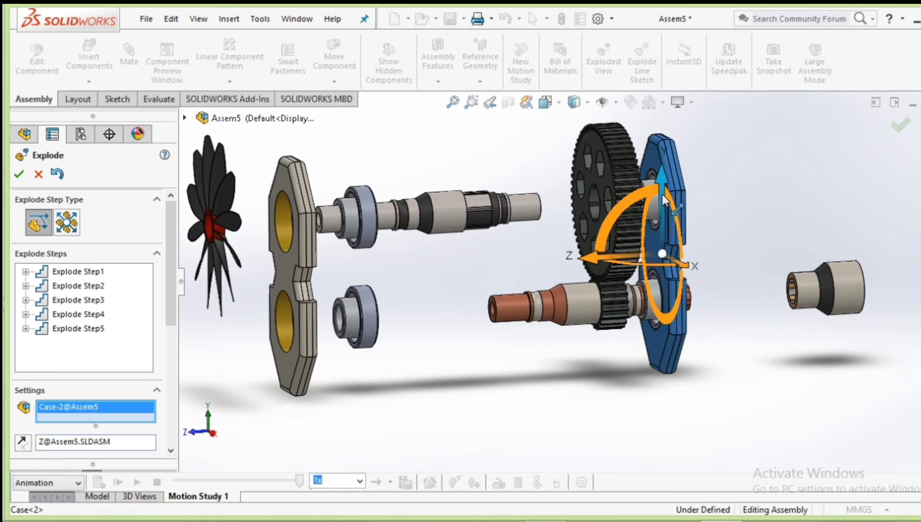
drag(599, 255, 724, 264)
click(669, 201)
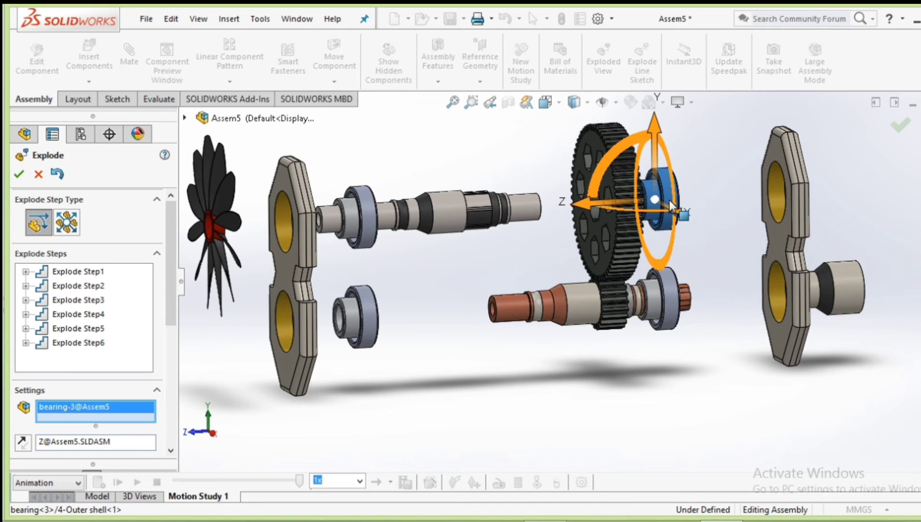
click(672, 293)
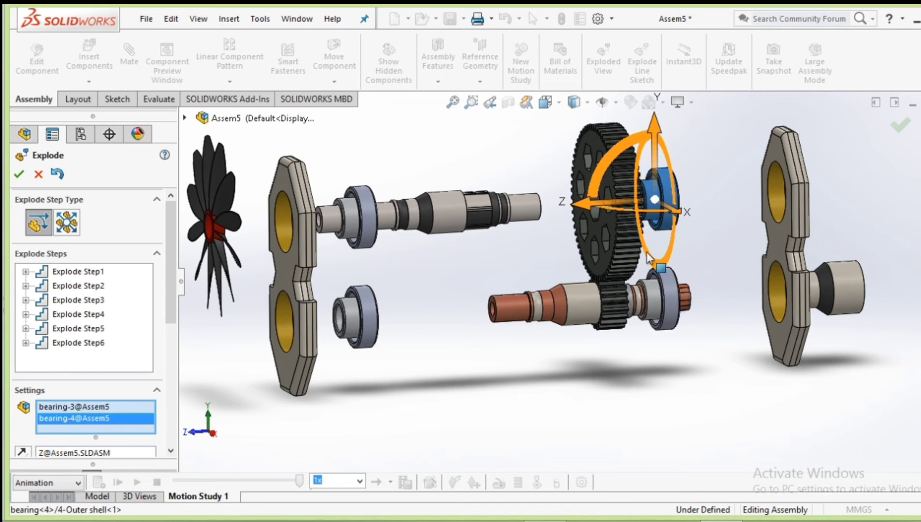
drag(590, 306, 714, 312)
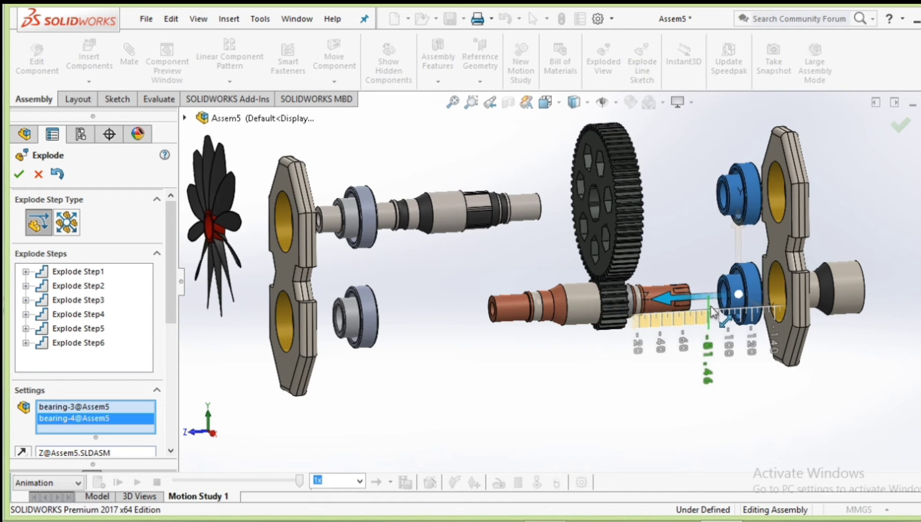
- Move the main gear right and pull the pinion shaft left off its gear
click(608, 217)
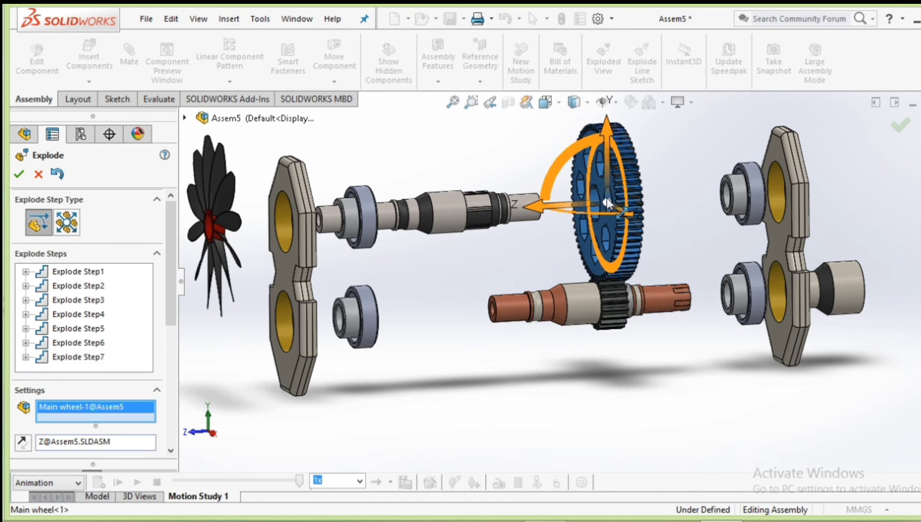
drag(553, 209, 676, 220)
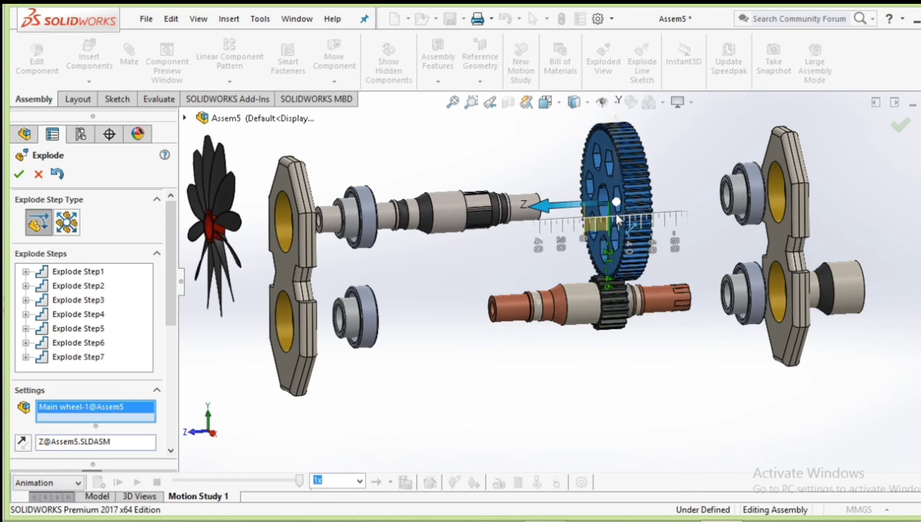
click(580, 302)
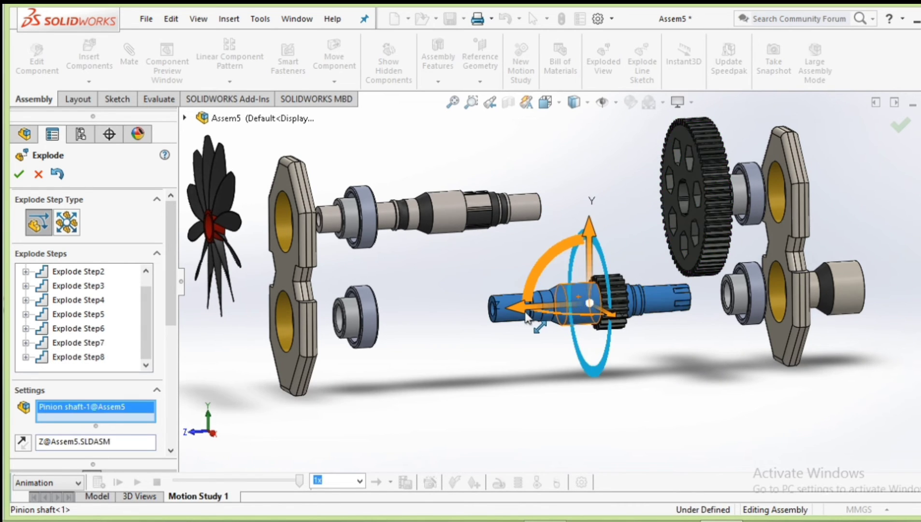
mouse_move(507, 310)
mouse_down()
mouse_move(450, 345)
mouse_move(327, 384)
mouse_move(309, 381)
mouse_up()
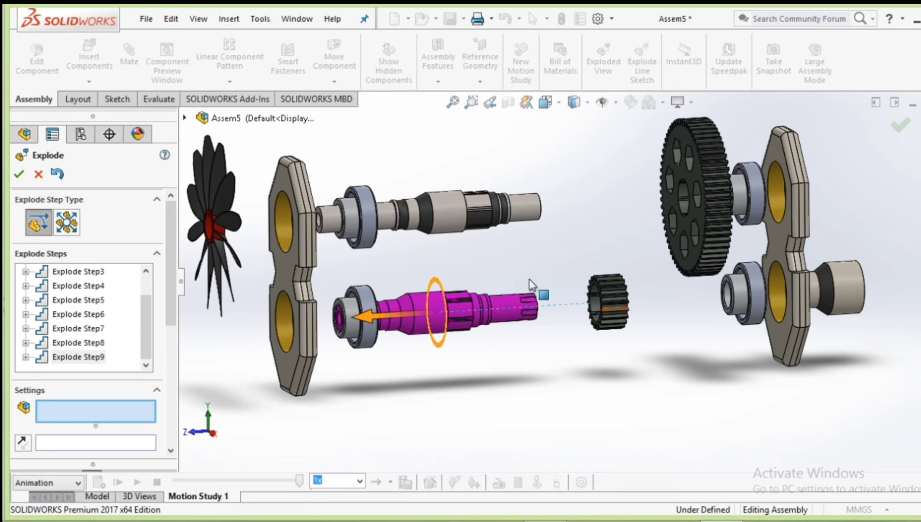
scroll(529, 278, up, 2)
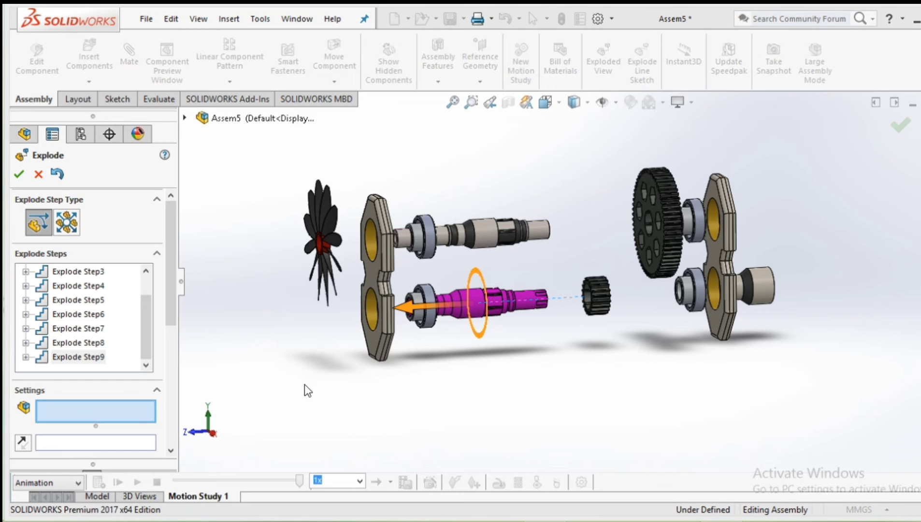
- Save the explode as ExplView1 under Default, then collapse the gearbox by toggling ExplView1
click(15, 174)
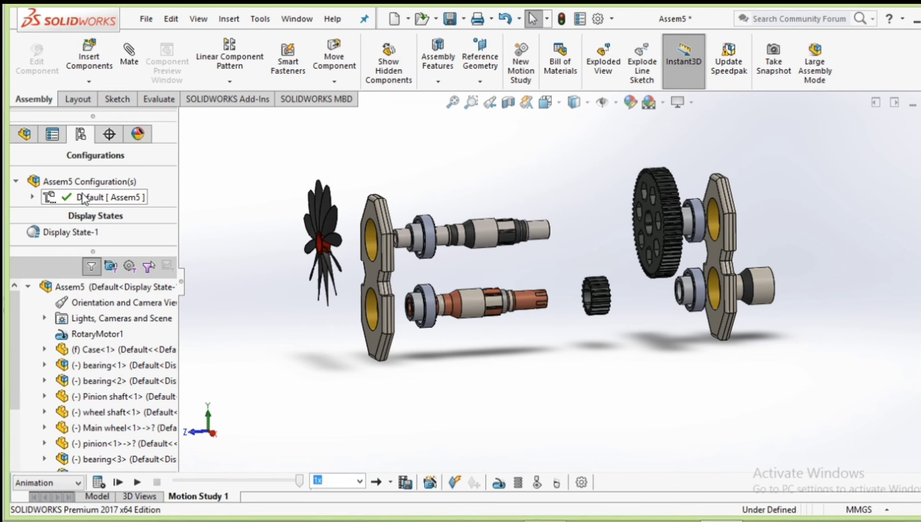
double_click(87, 198)
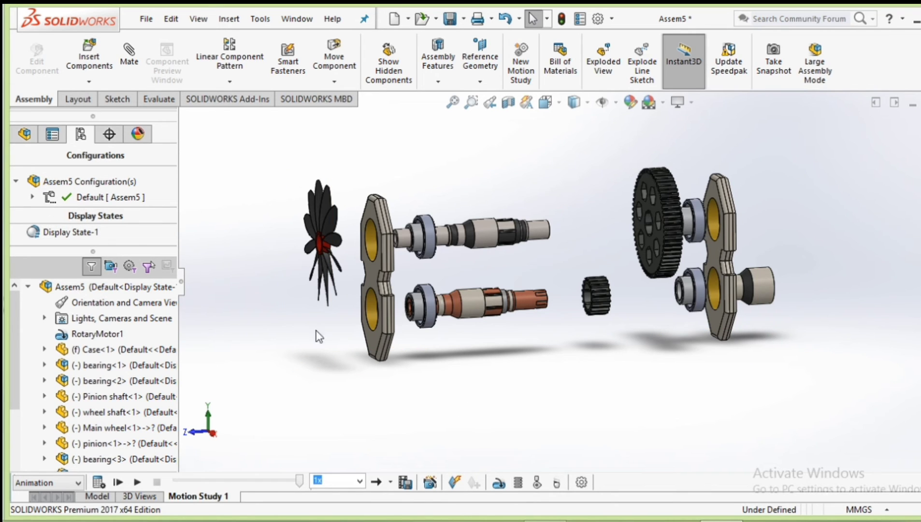
click(33, 197)
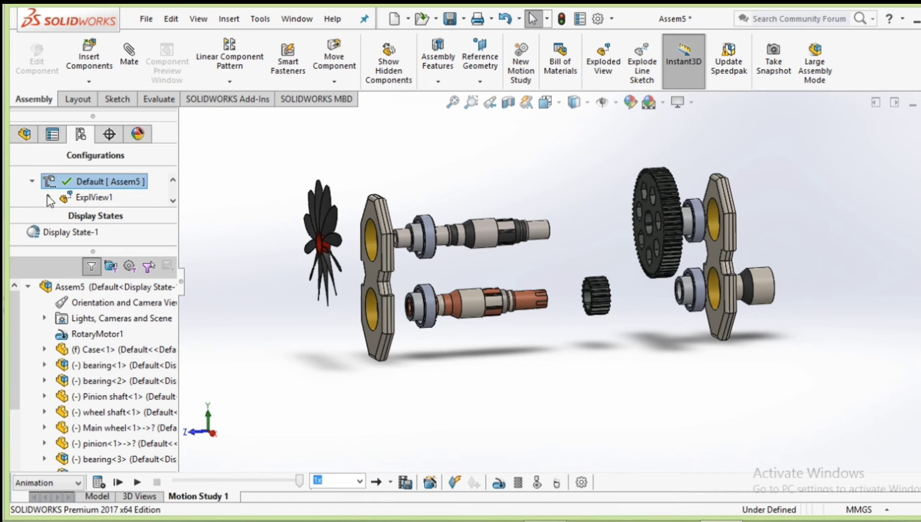
double_click(104, 198)
click(87, 200)
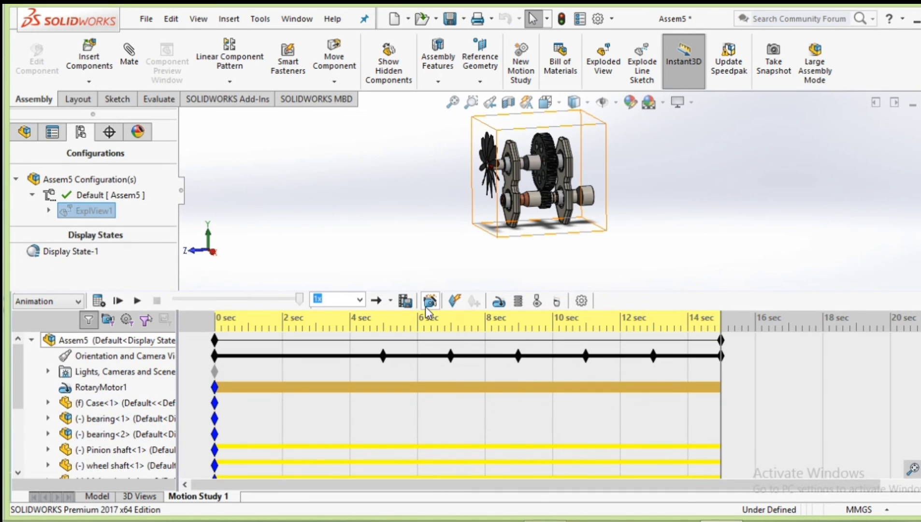
- Add an Explode animation to Motion Study 1 starting at 15 seconds
click(432, 300)
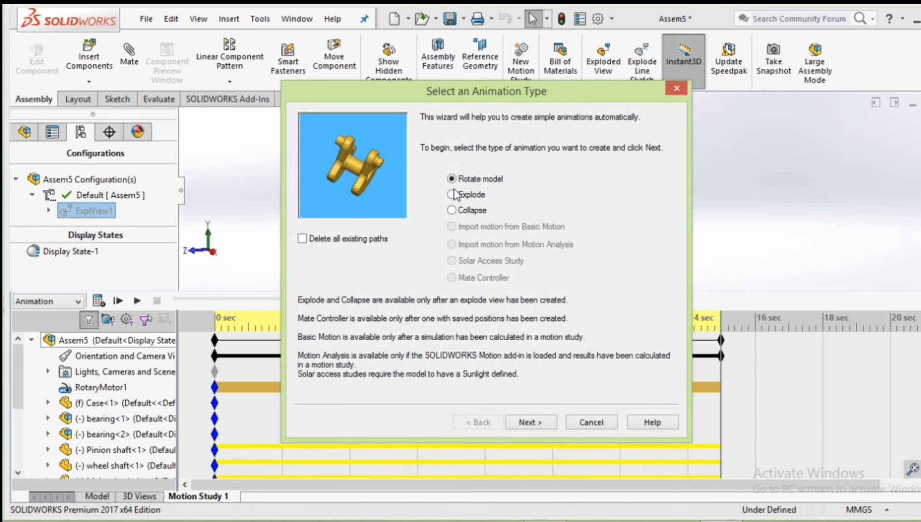
click(457, 194)
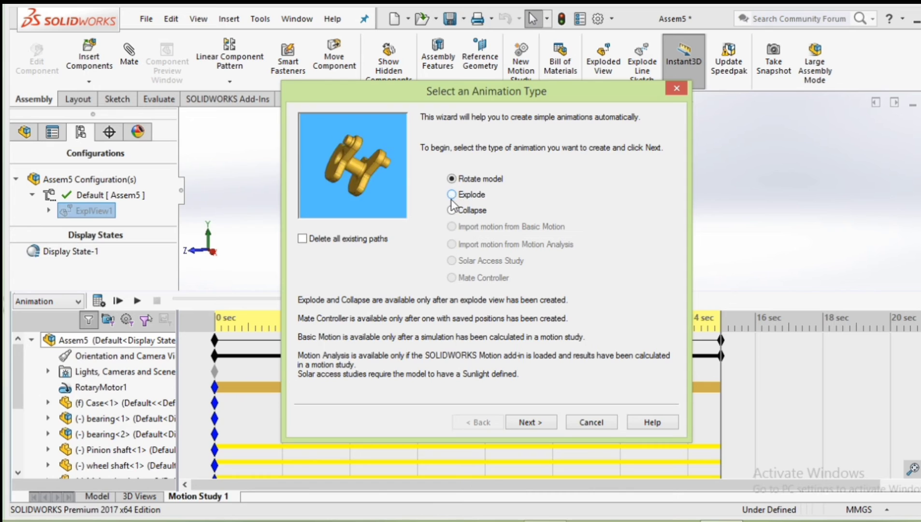
click(528, 422)
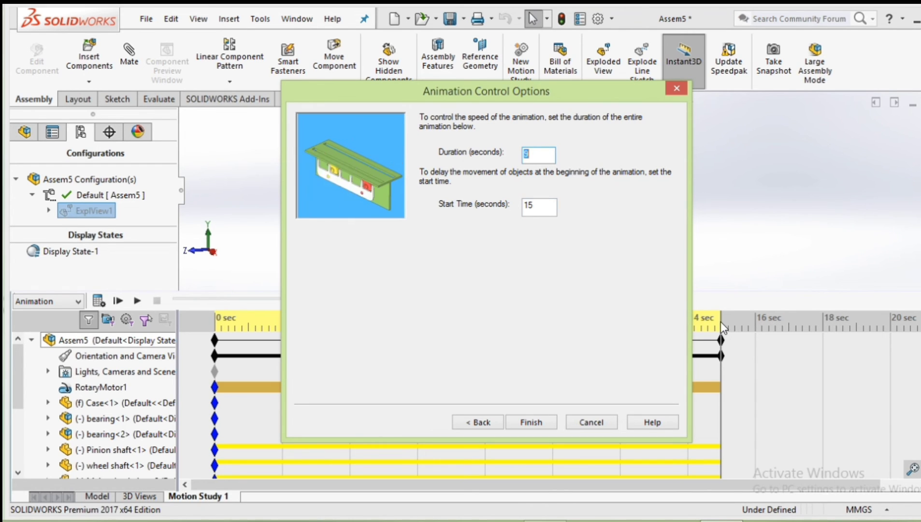
click(531, 424)
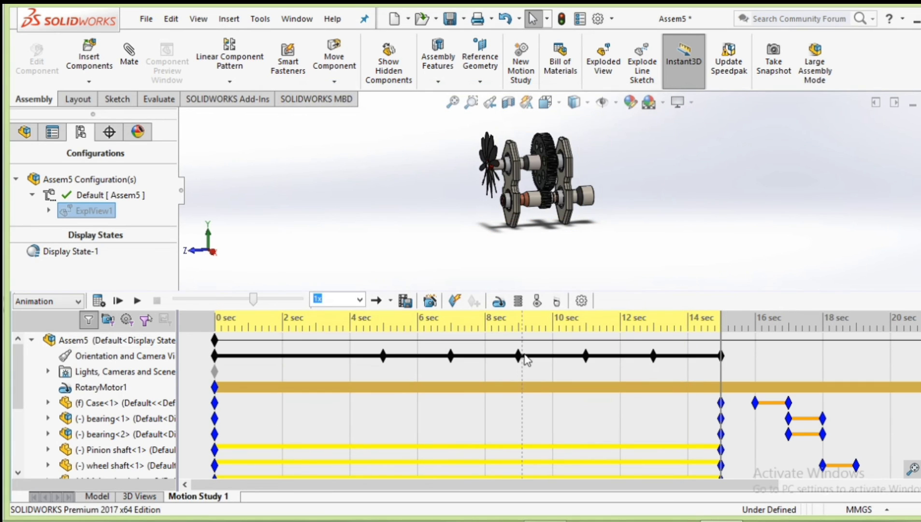
- Calculate and play the 24-second study, rewind to 0 sec, and replay it from the start
click(100, 302)
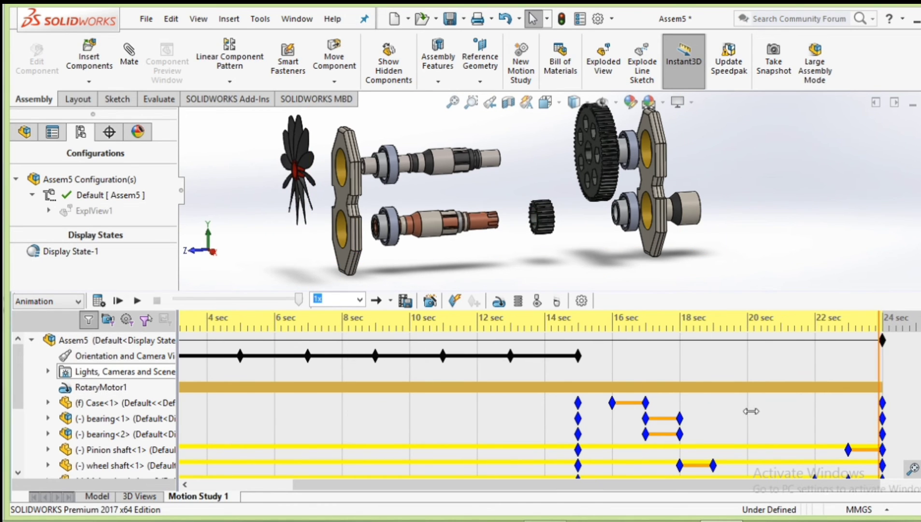
drag(751, 412, 43, 474)
click(138, 300)
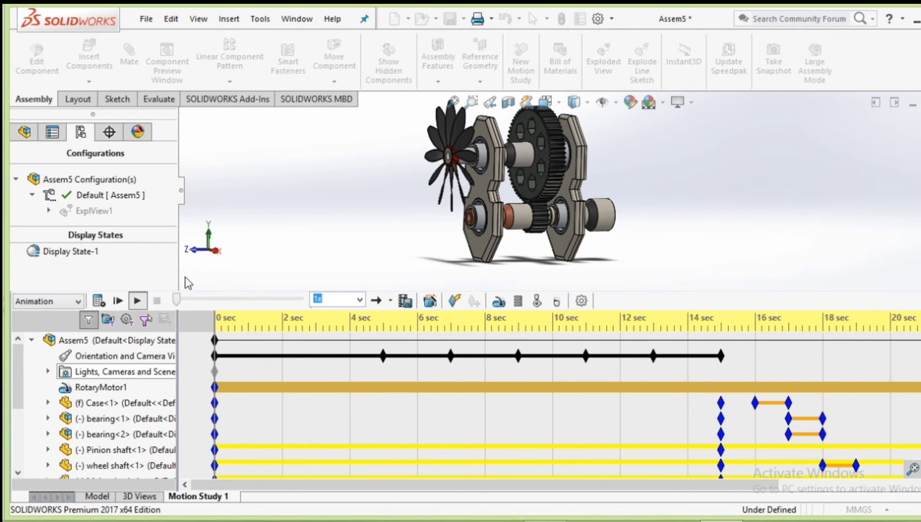
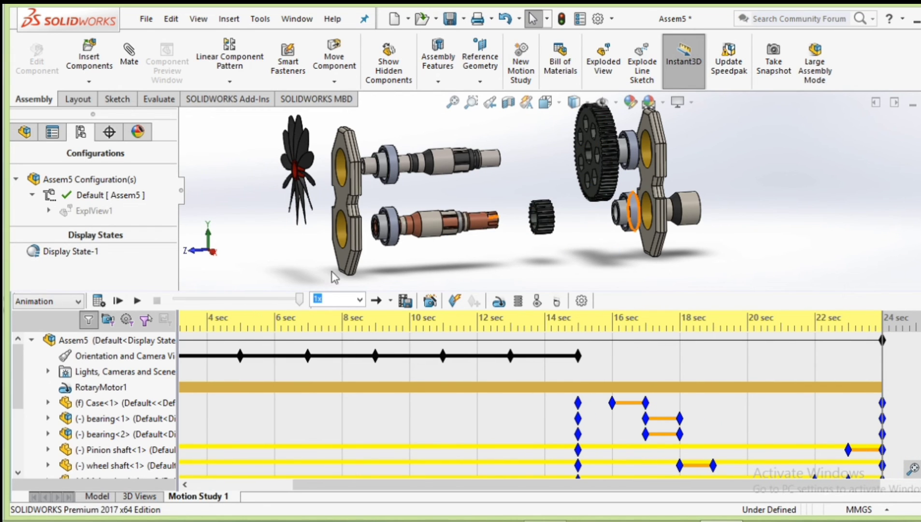
- Play the gearbox explode animation at 0.25x speed, then switch playback speed to 1.5x
click(361, 300)
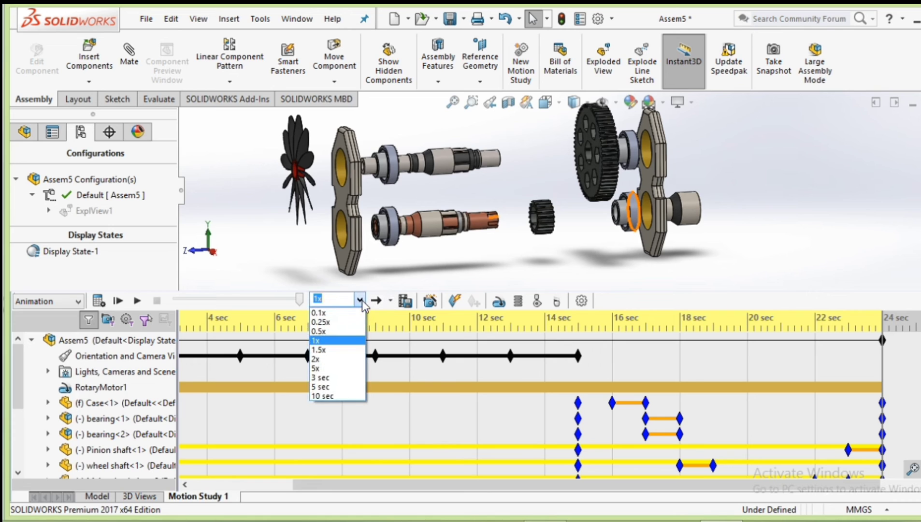
click(321, 323)
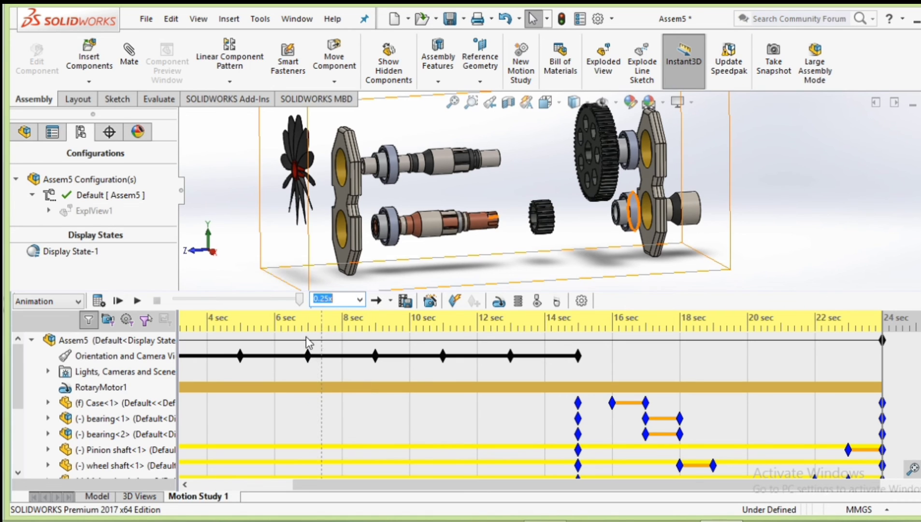
click(139, 301)
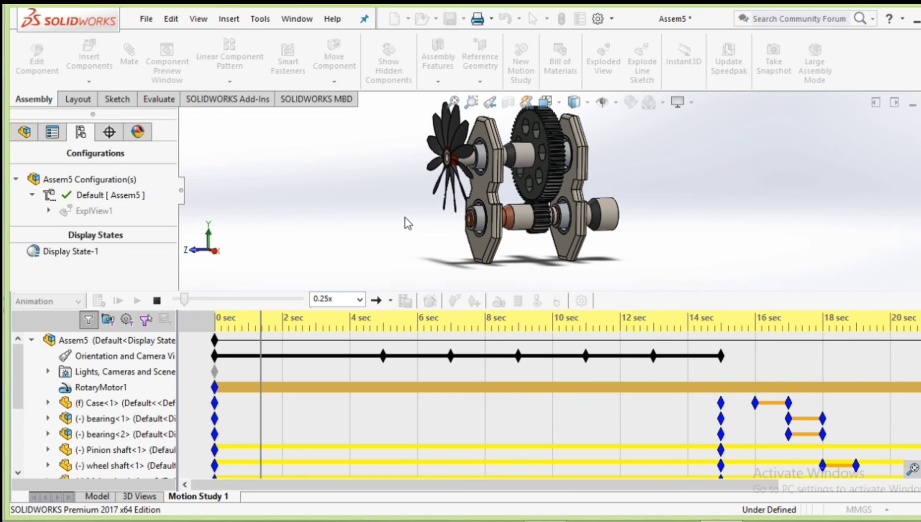
click(360, 300)
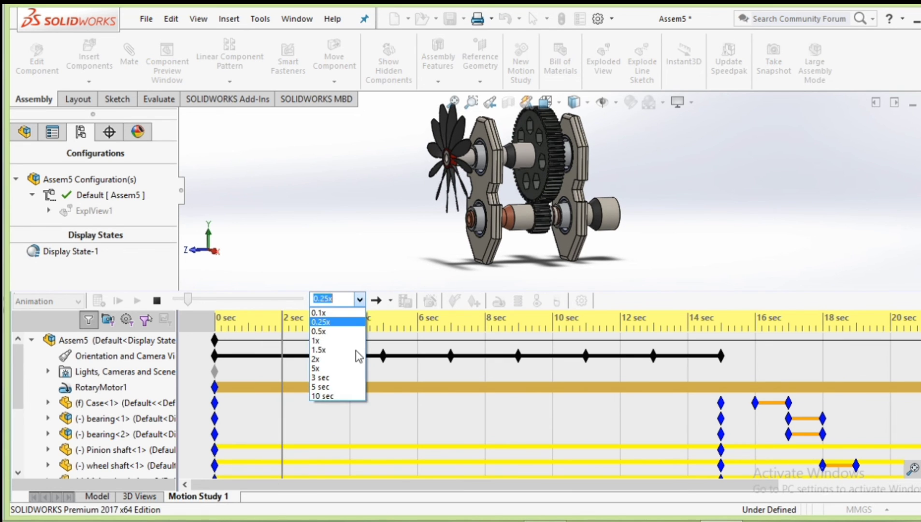
click(322, 353)
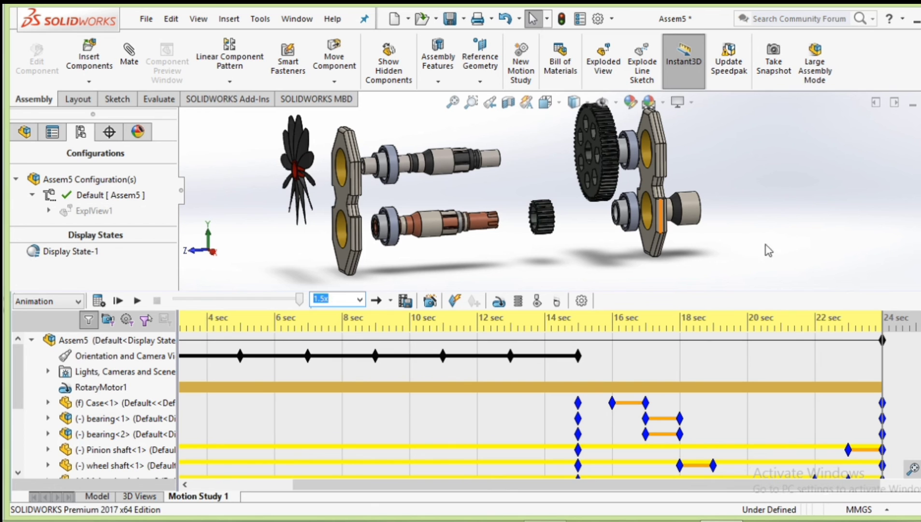
- Orbit the exploded view, jump to about 6.5 s, and set AVI export to 1 : 1 (1341 by 1341)
mouse_move(769, 250)
middle_down()
mouse_move(788, 231)
mouse_move(677, 261)
mouse_move(514, 281)
middle_up()
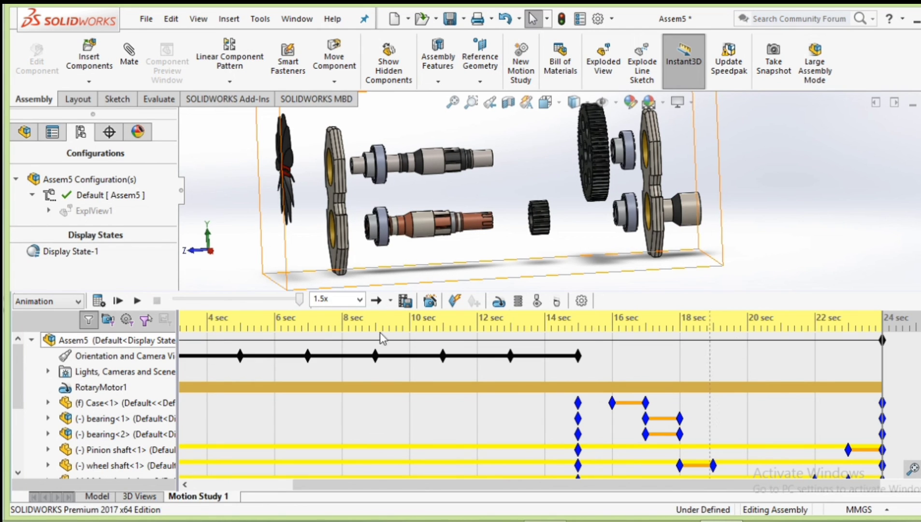
click(311, 321)
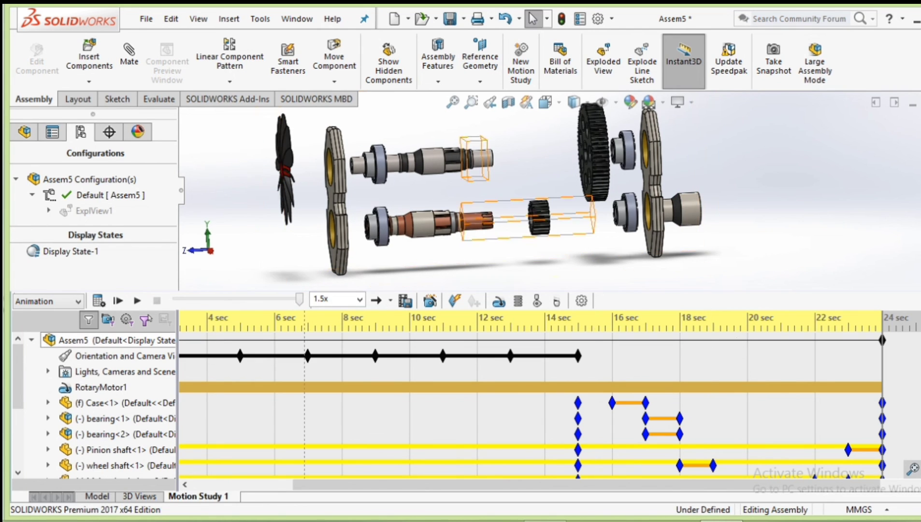
click(413, 300)
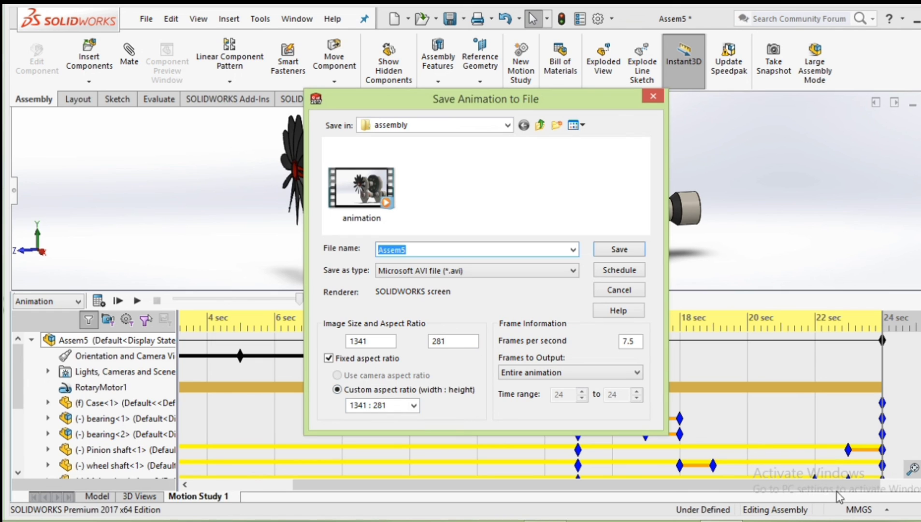
click(894, 511)
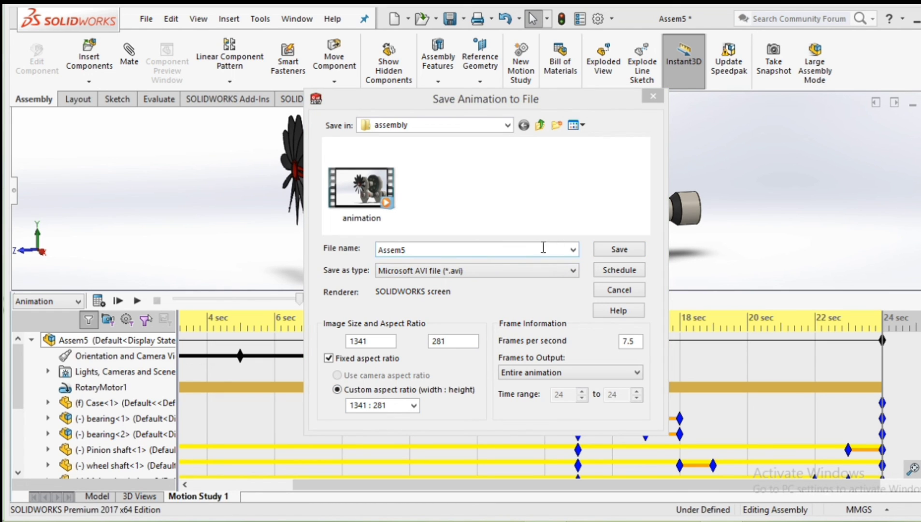
click(414, 406)
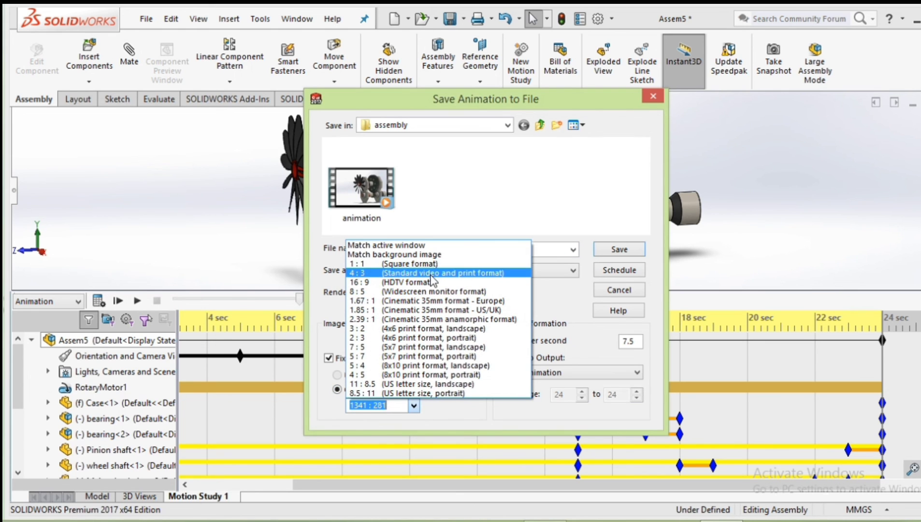
click(428, 265)
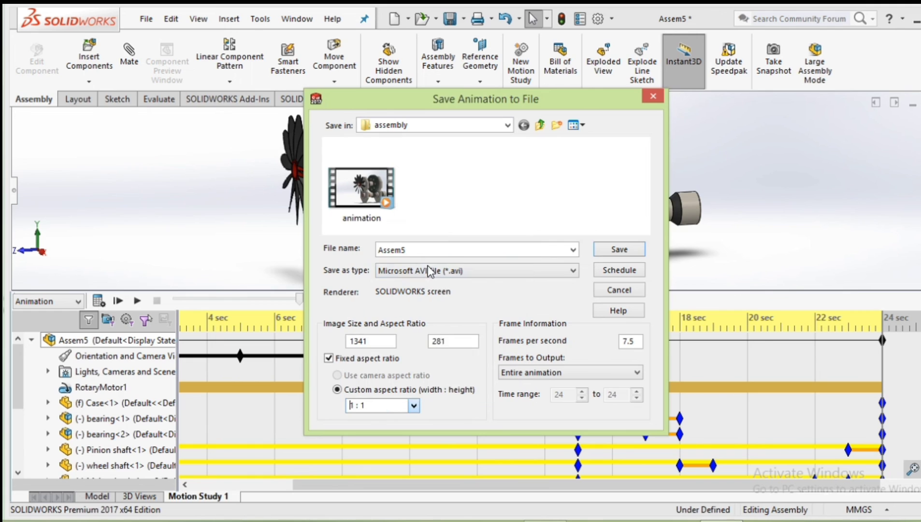
click(413, 406)
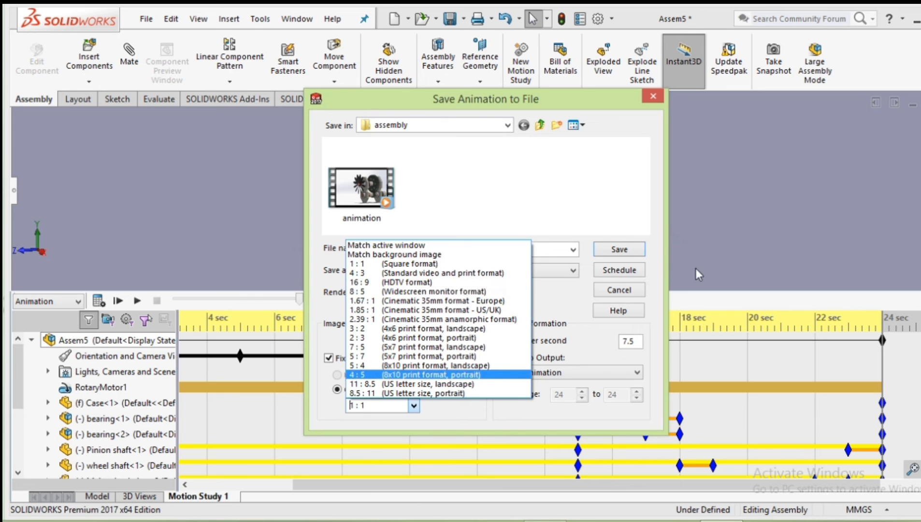
click(653, 95)
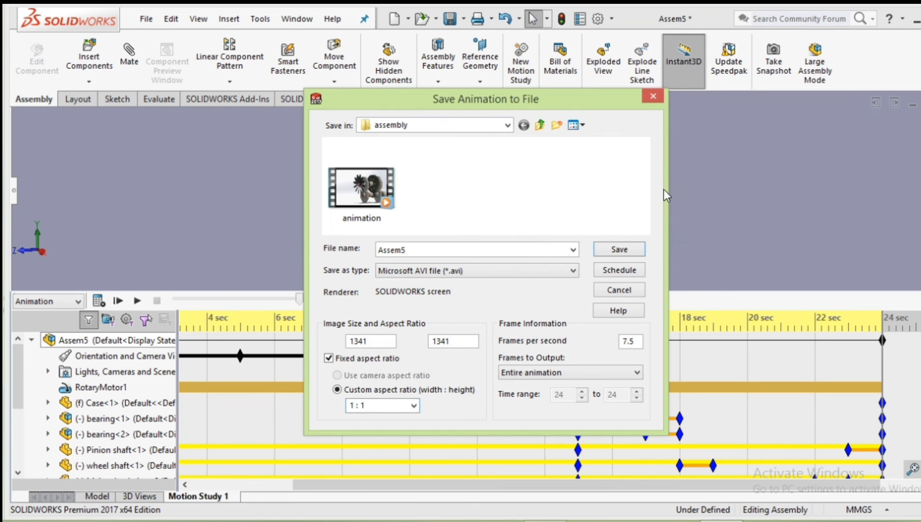
- Save the AVI, watch and pause the exported gearbox video, then return to the motion study
click(653, 97)
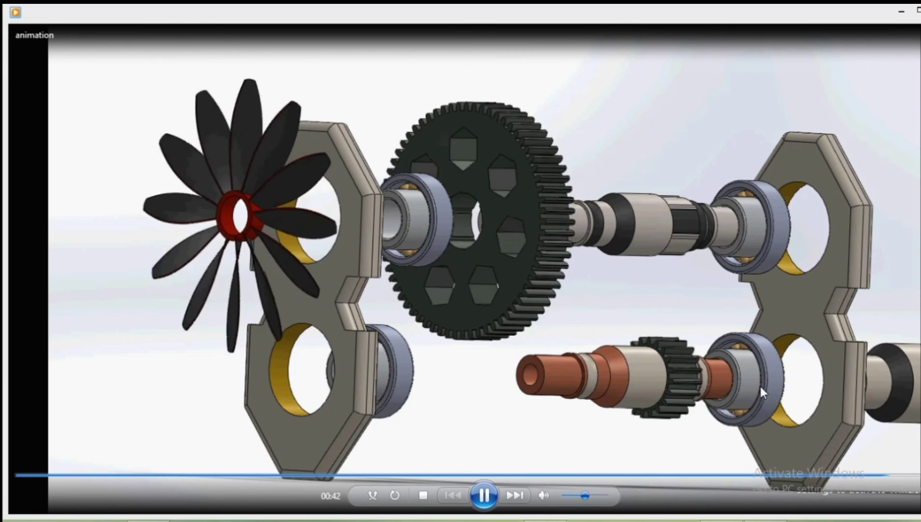
click(484, 495)
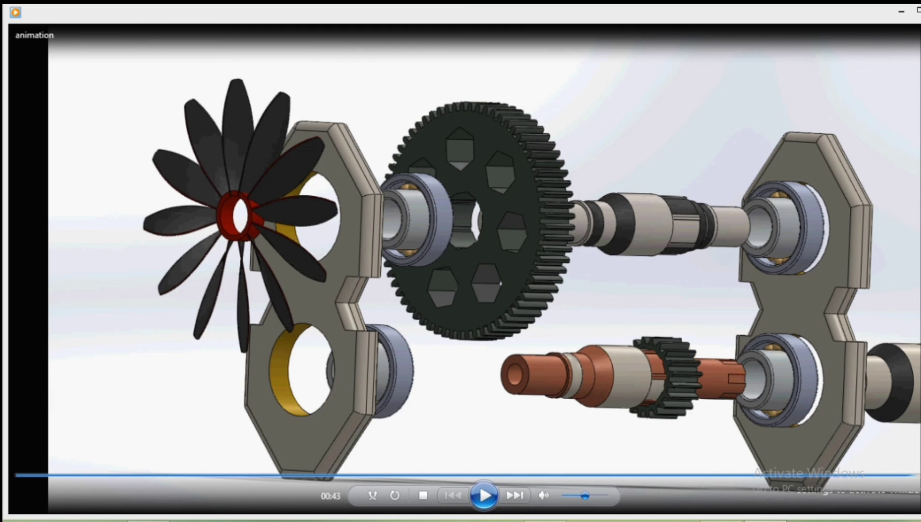
click(722, 521)
scroll(570, 159, up, 2)
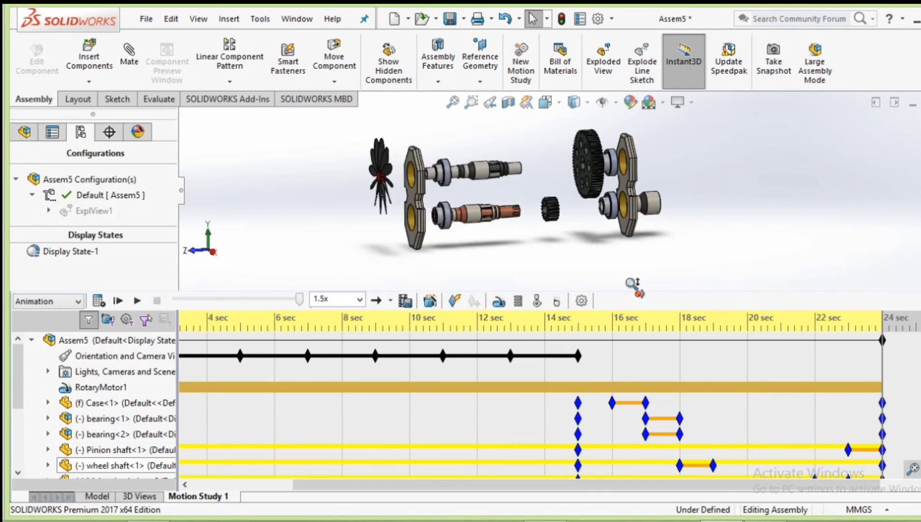
scroll(570, 159, up, 1)
scroll(571, 159, down, 3)
scroll(570, 158, up, 3)
scroll(559, 118, down, 3)
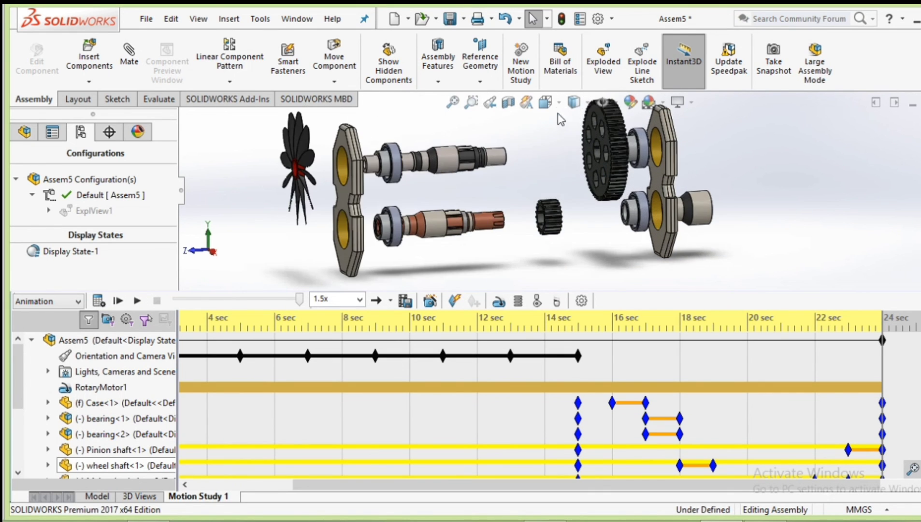